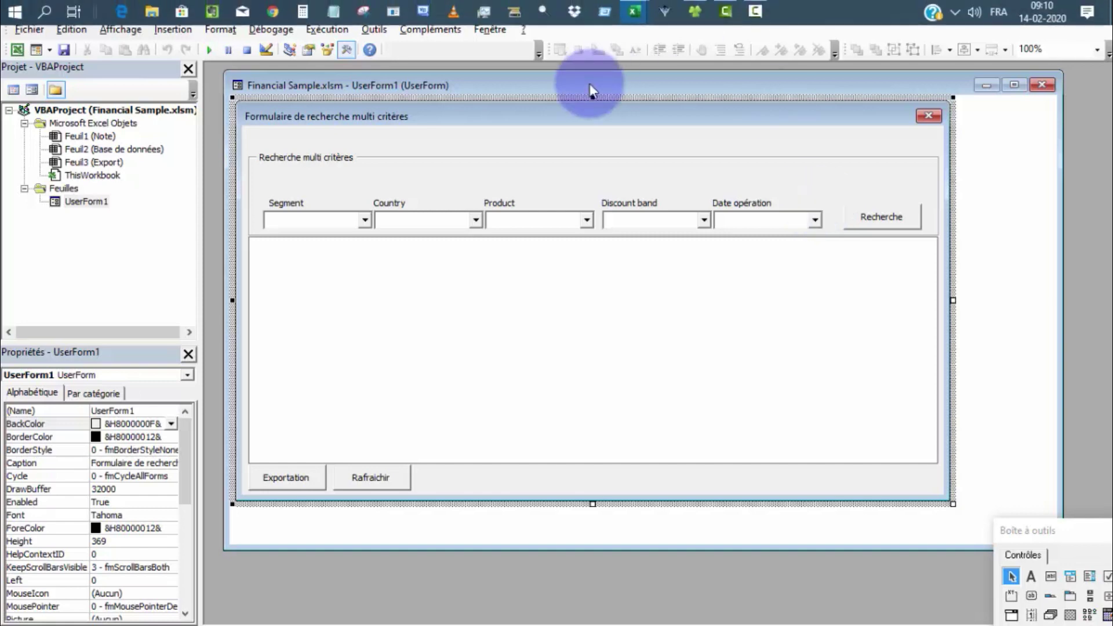
# Step: Shift the UserForm designer up-left, move the Toolbox lower, and resize the designer around the form
pyautogui.moveTo(589, 84); pyautogui.dragTo(572, 78)
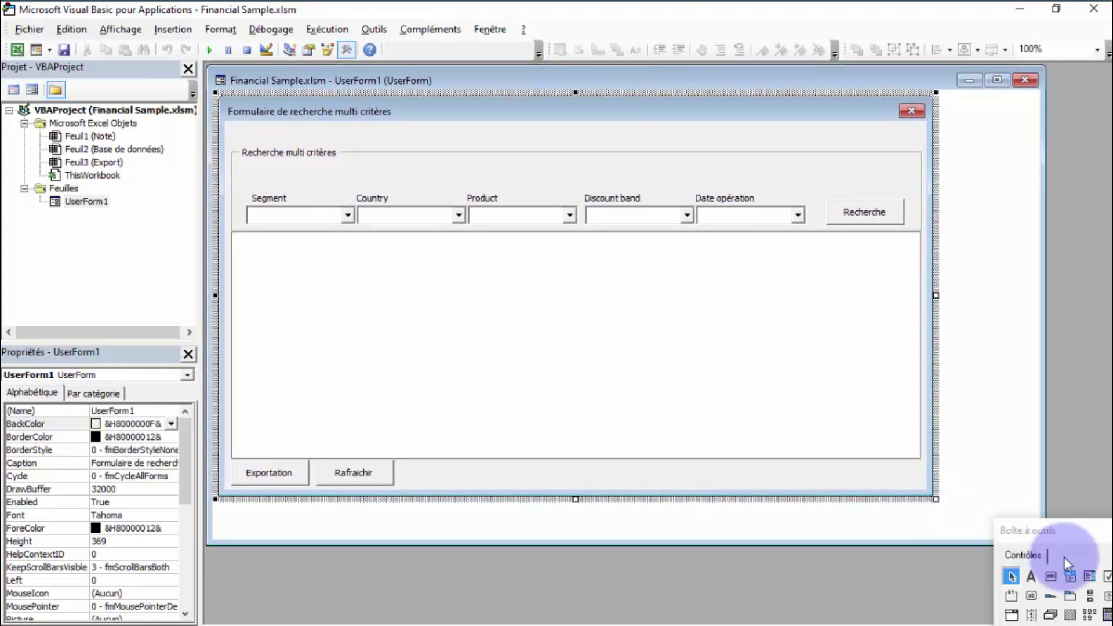
pyautogui.moveTo(1071, 538); pyautogui.dragTo(1076, 592)
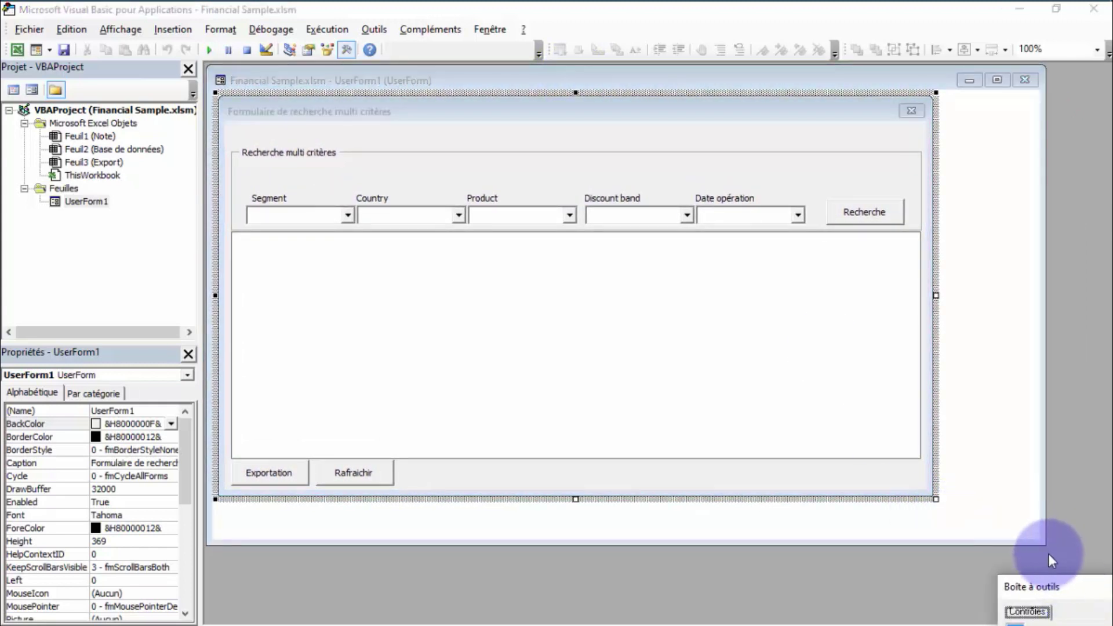
pyautogui.moveTo(1045, 548); pyautogui.dragTo(993, 563)
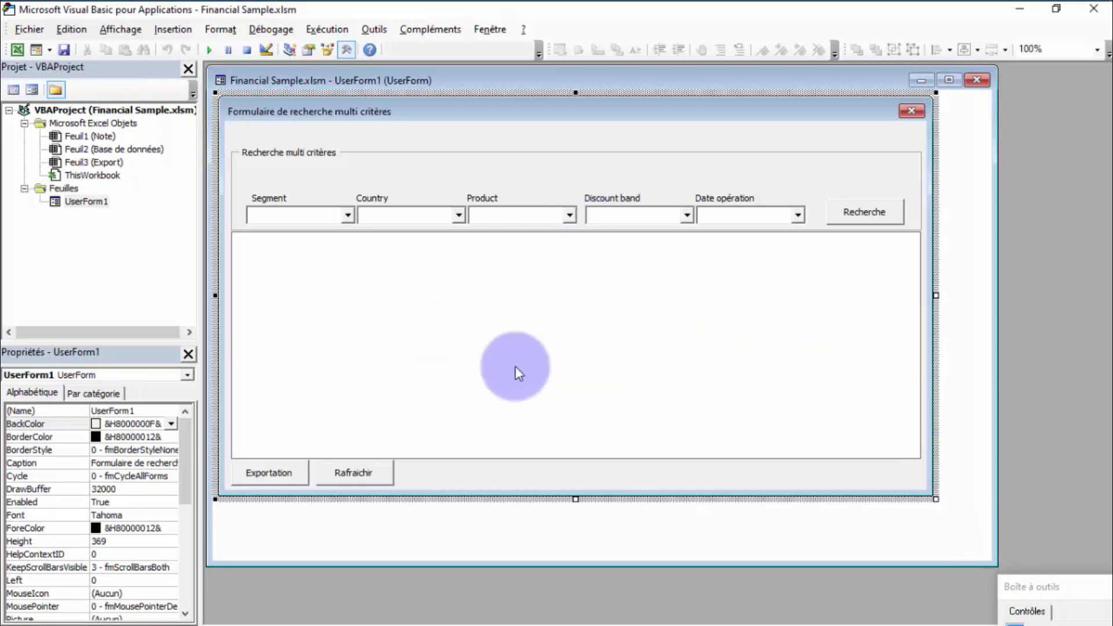
# Step: Open UserForm1's code window and move it up and left
pyautogui.click(574, 477)
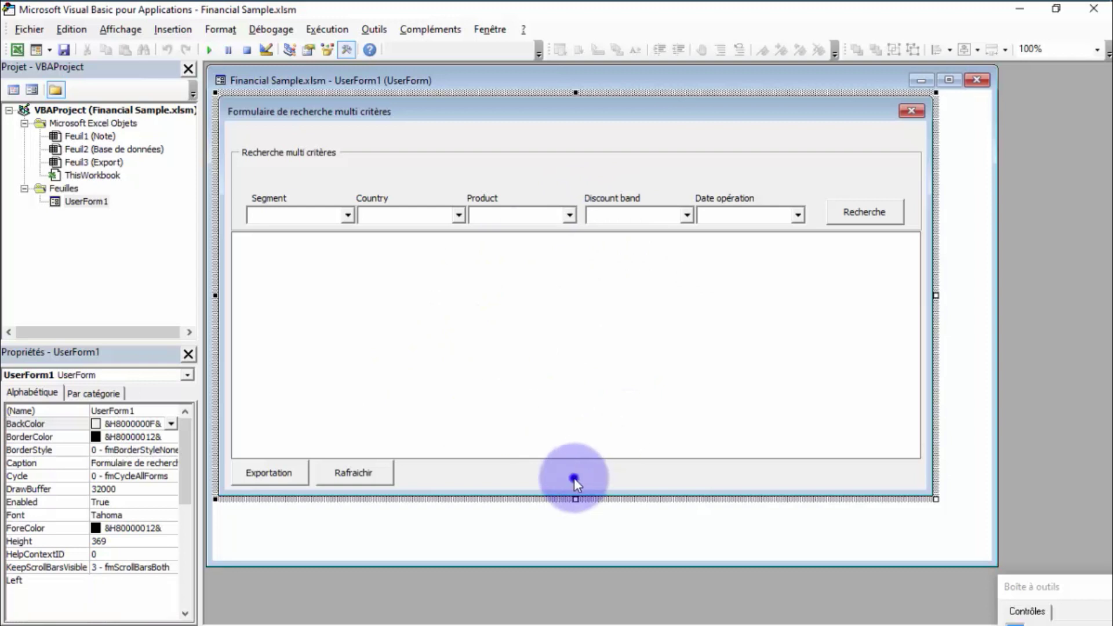
pyautogui.doubleClick(574, 477)
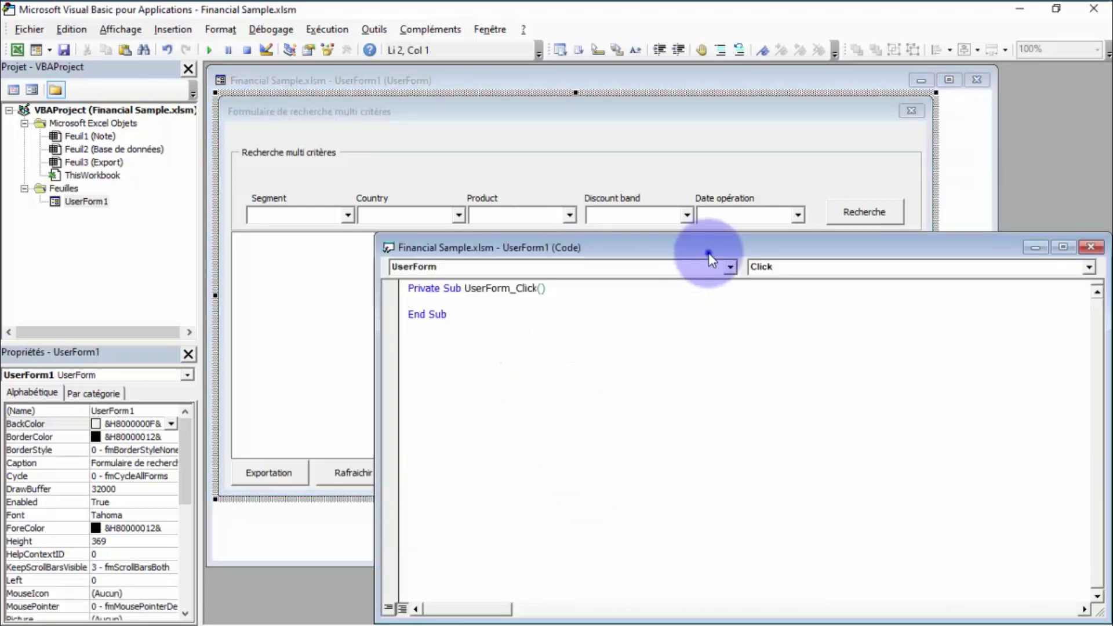
pyautogui.moveTo(708, 253); pyautogui.dragTo(639, 158)
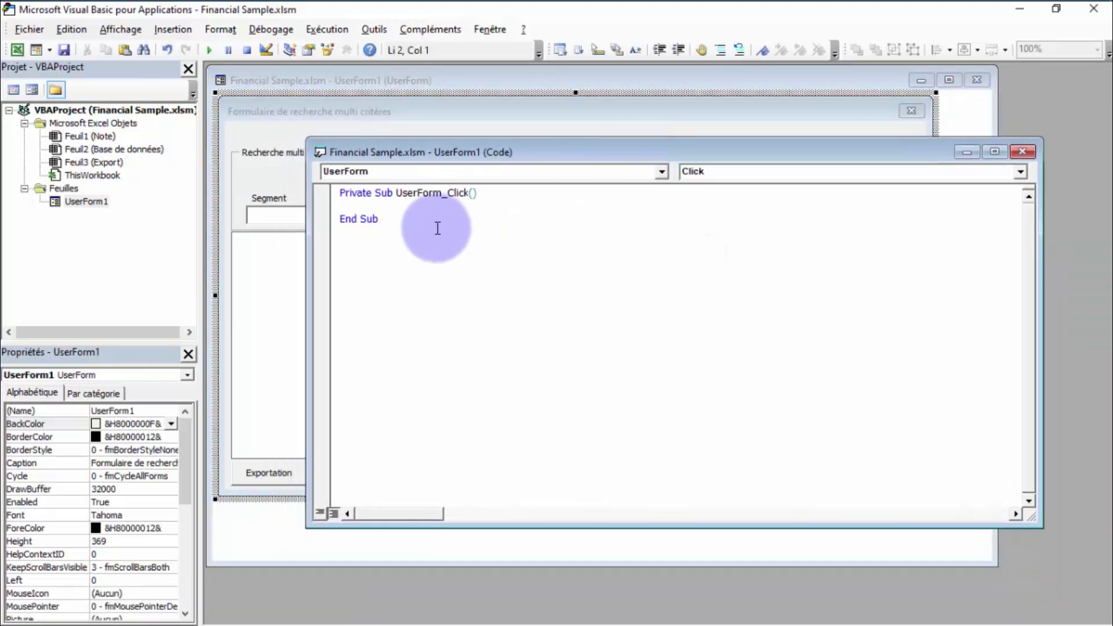
# Step: Replace the empty UserForm_Click procedure with an Option Base 1 line
pyautogui.moveTo(438, 228); pyautogui.dragTo(321, 192)
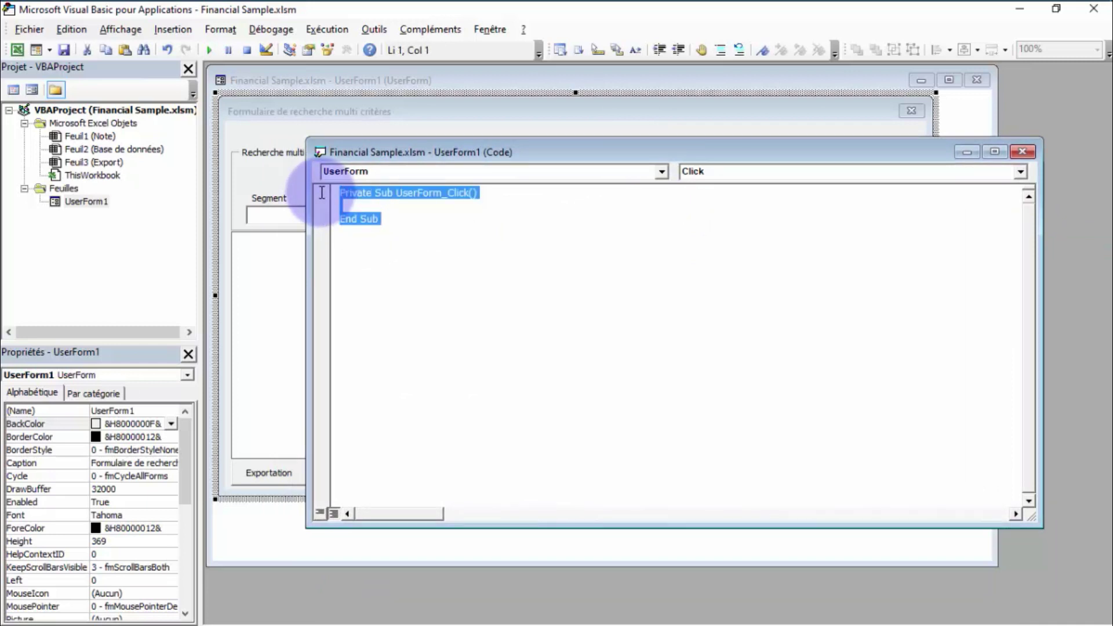
pyautogui.write('optin')
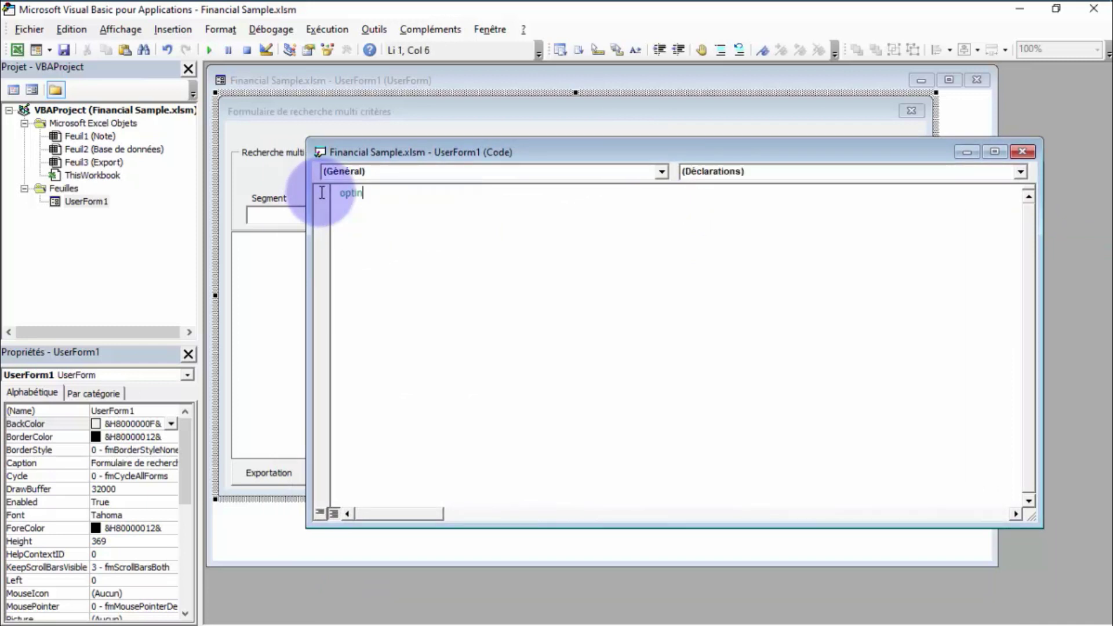
pyautogui.write(' base')
pyautogui.press('BackSpace')
pyautogui.press('BackSpace')
pyautogui.press('BackSpace')
pyautogui.press('BackSpace')
pyautogui.press('BackSpace')
pyautogui.press('BackSpace')
pyautogui.write('n b')
pyautogui.write('ase 1')
pyautogui.press('Return')
pyautogui.press('Return')
pyautogui.press('Return')
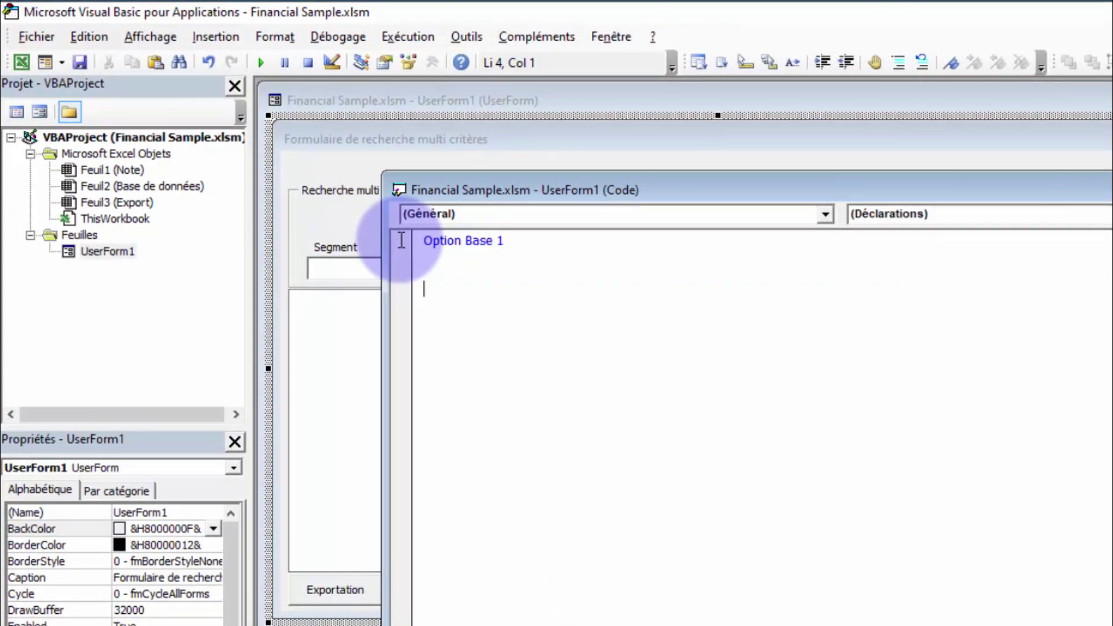
pyautogui.press('BackSpace')
# Step: Declare Dim Tablo() and Dim Counter As Integer, then begin the sub AlimenterListbox header
pyautogui.write('dim ')
pyautogui.write('Tablo')
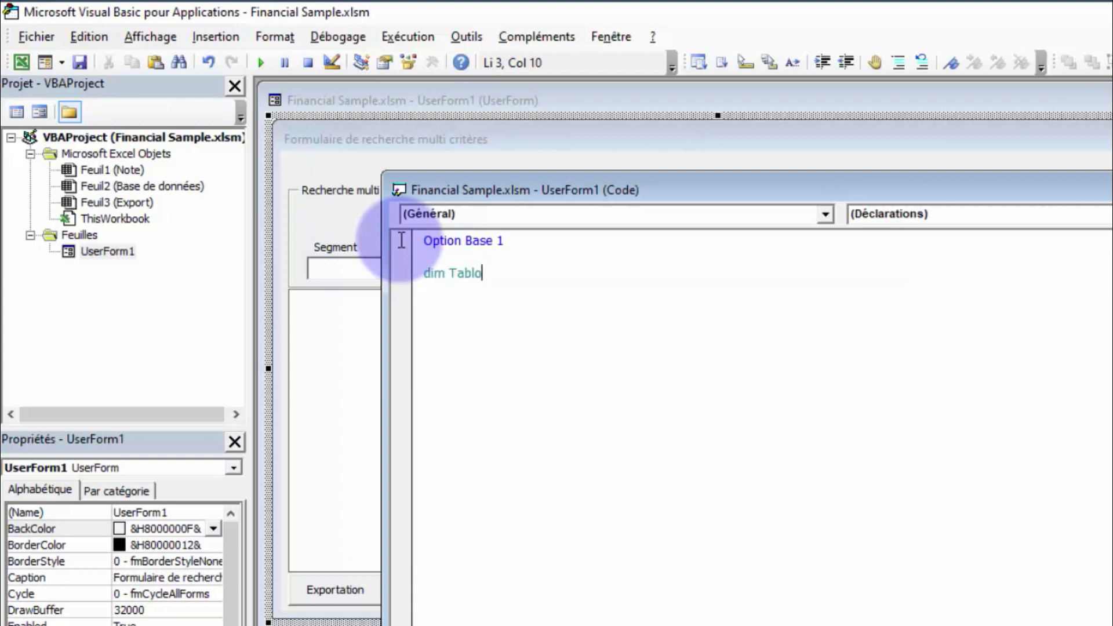
pyautogui.write('()')
pyautogui.press('Return')
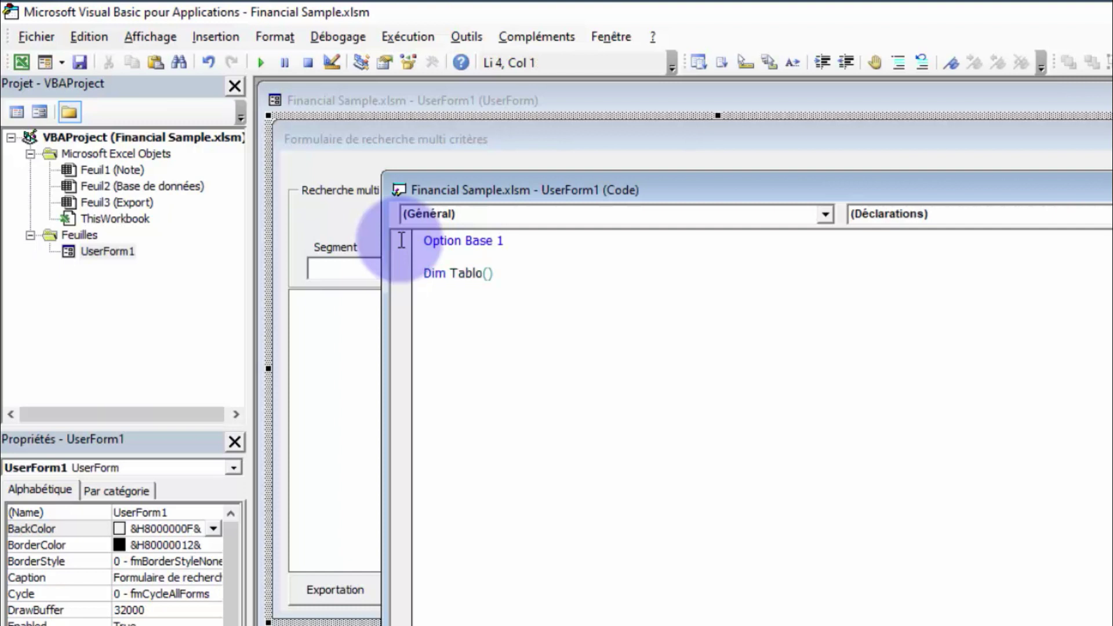
pyautogui.write('Dim Co')
pyautogui.write('unter as')
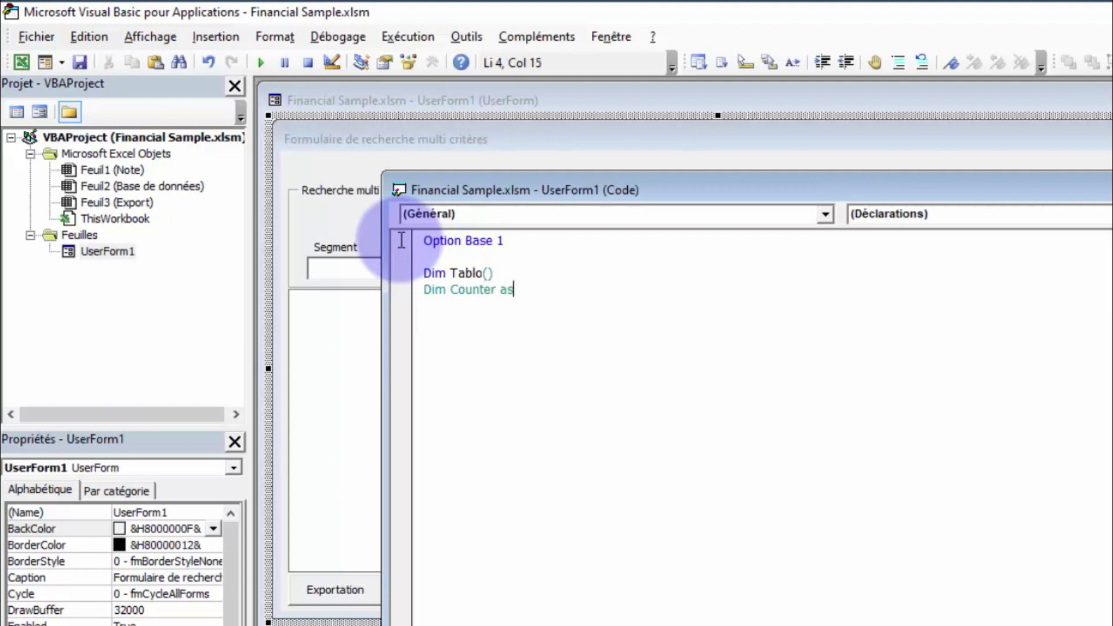
pyautogui.write(' In')
pyautogui.press('Tab')
pyautogui.press('Return')
pyautogui.press('Return')
pyautogui.press('Return')
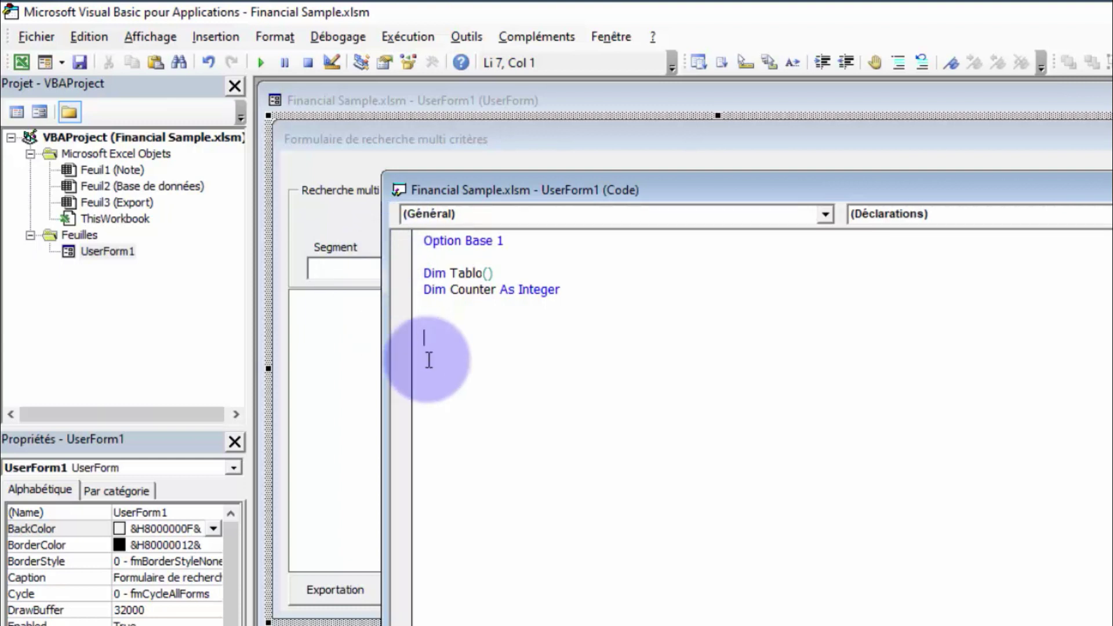
pyautogui.write('sub')
pyautogui.write('Al')
pyautogui.write('imenter')
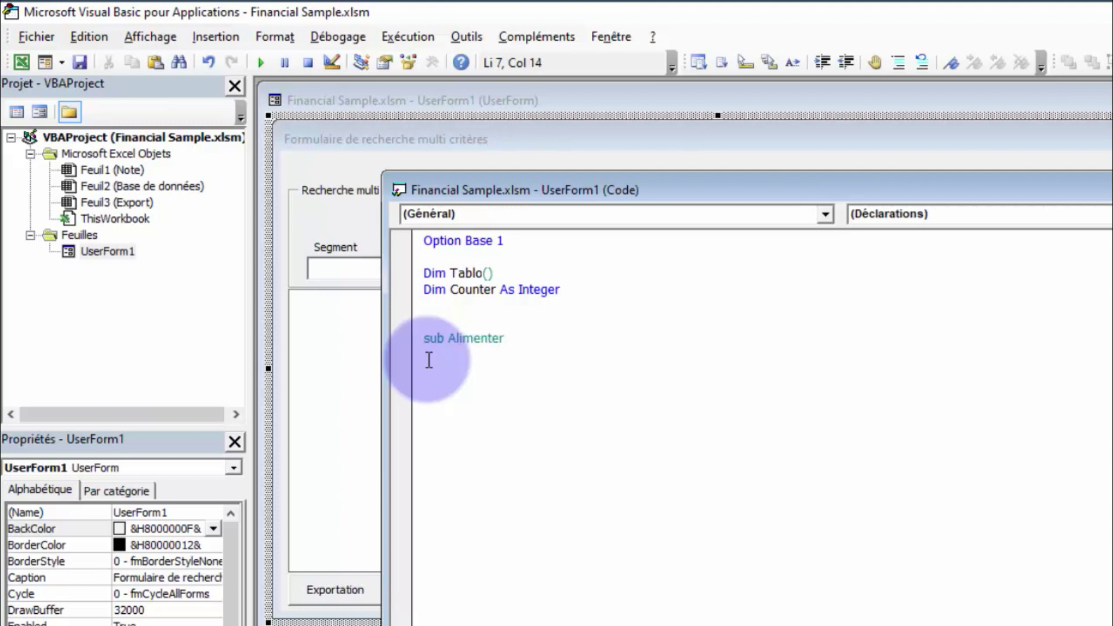
pyautogui.write('Listb')
pyautogui.write('ox')
# Step: Create AlimenterListbox declaring f As Worksheet, Lr As Long and Compteur As Integer
pyautogui.press('Return')
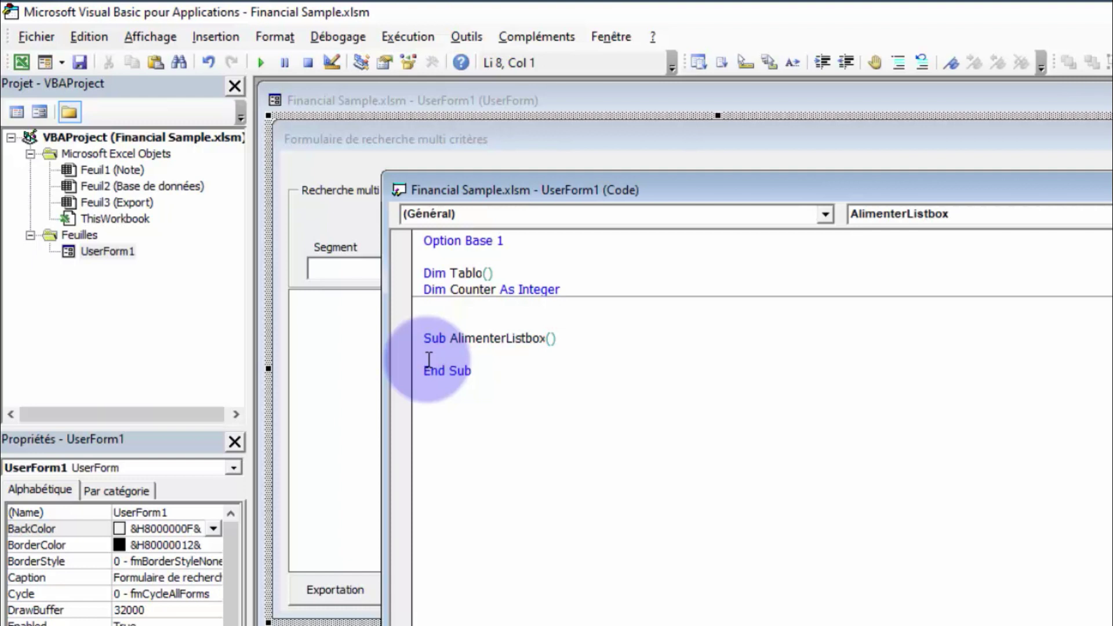
pyautogui.write('dim f as ')
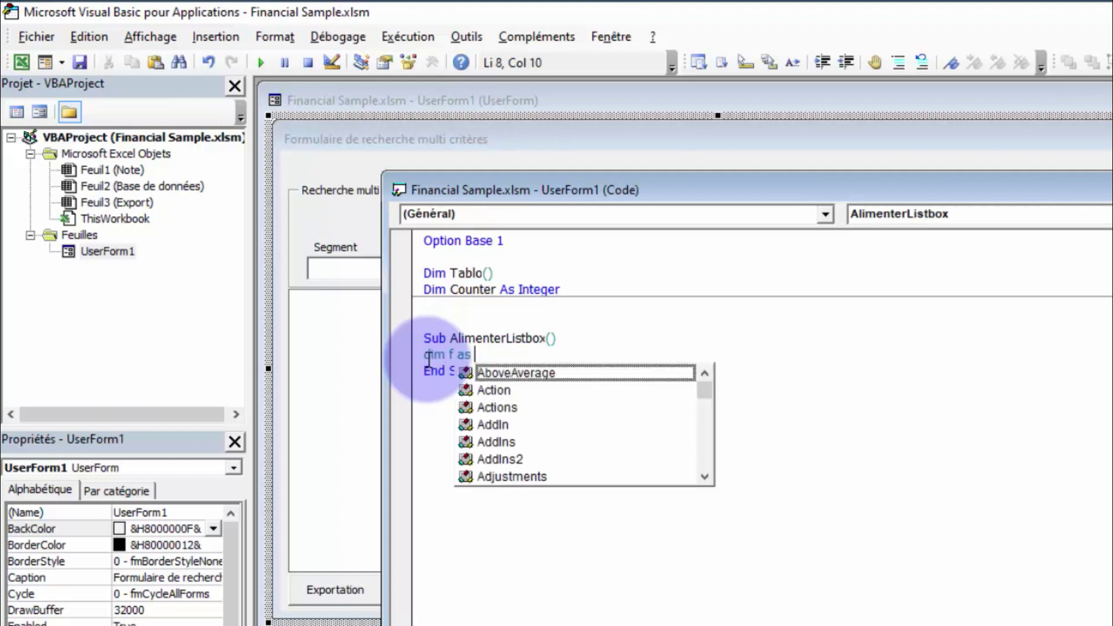
pyautogui.write('works')
pyautogui.press('Return')
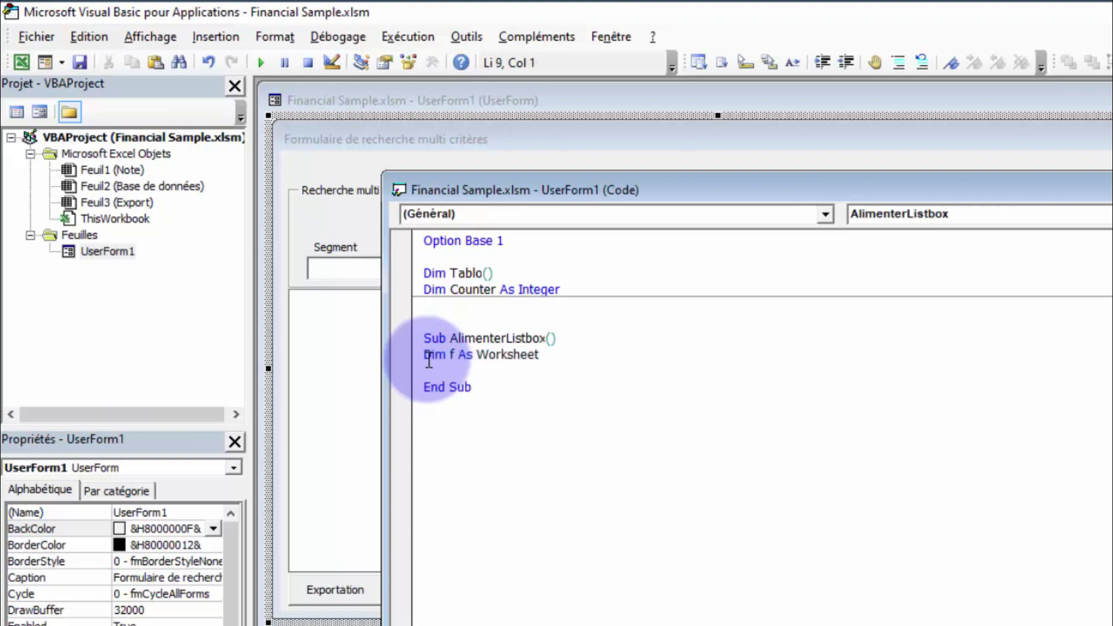
pyautogui.write('dim L')
pyautogui.write('r as ')
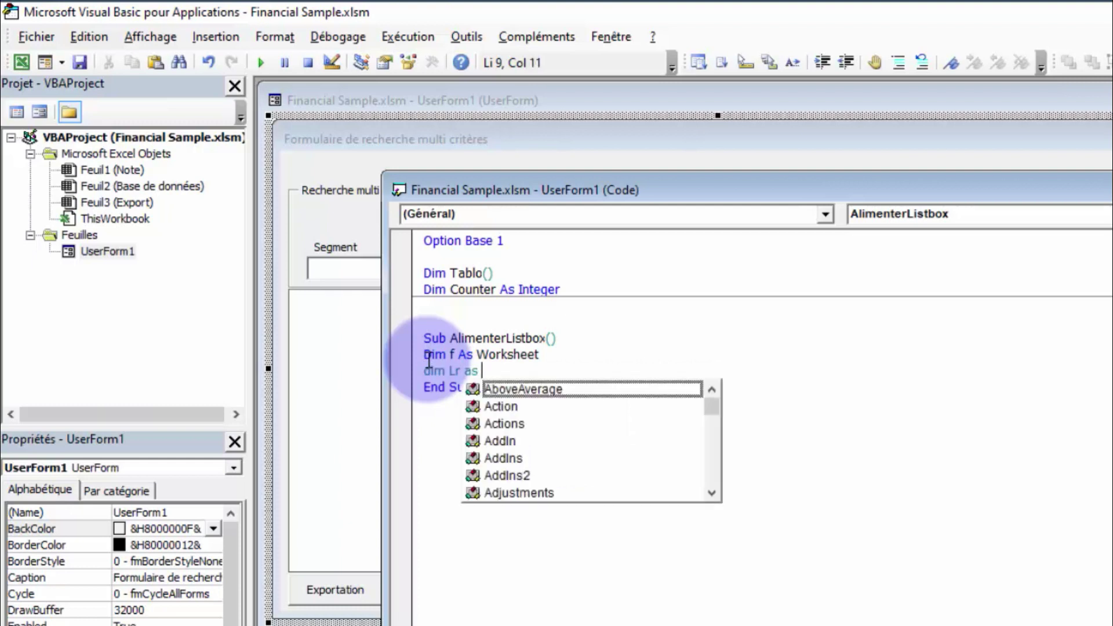
pyautogui.write('lon')
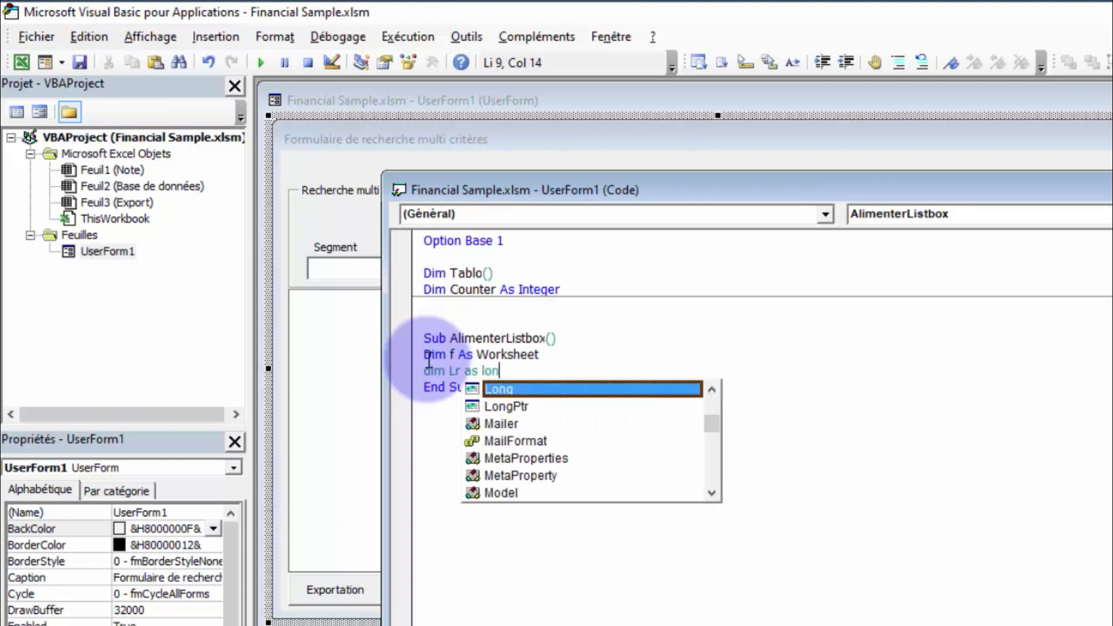
pyautogui.press('Return')
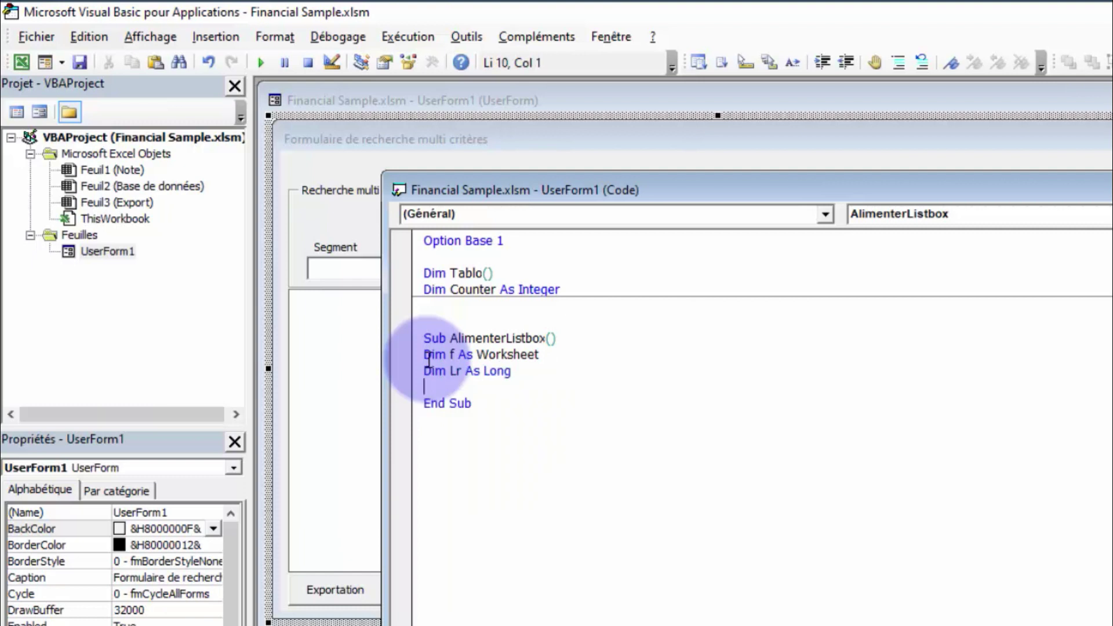
pyautogui.write('dim')
pyautogui.write(' Compteur')
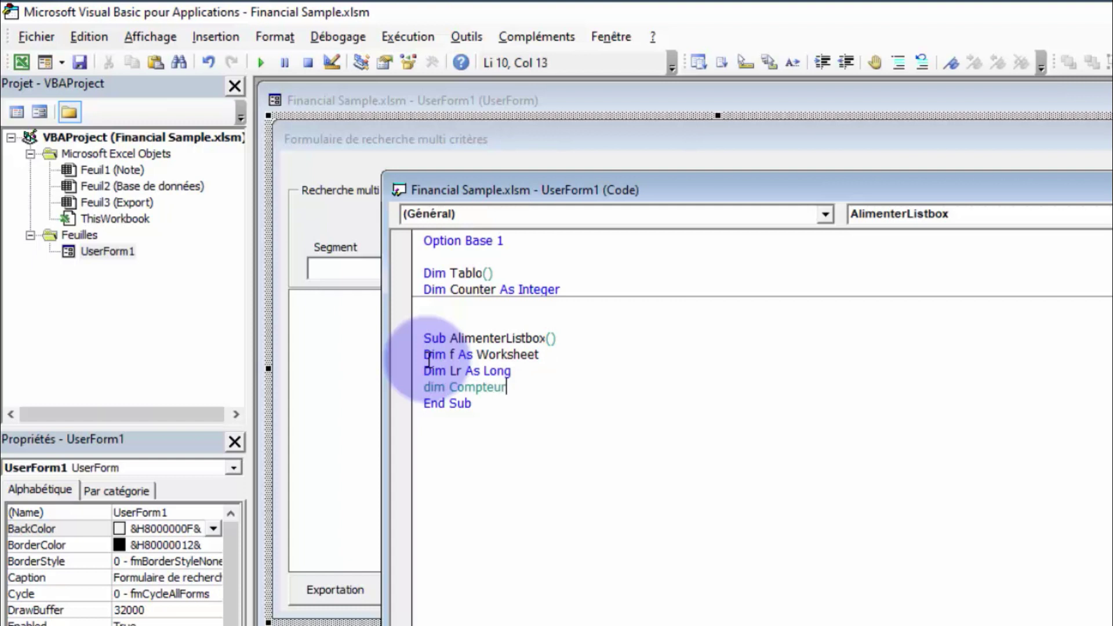
pyautogui.write(' as ')
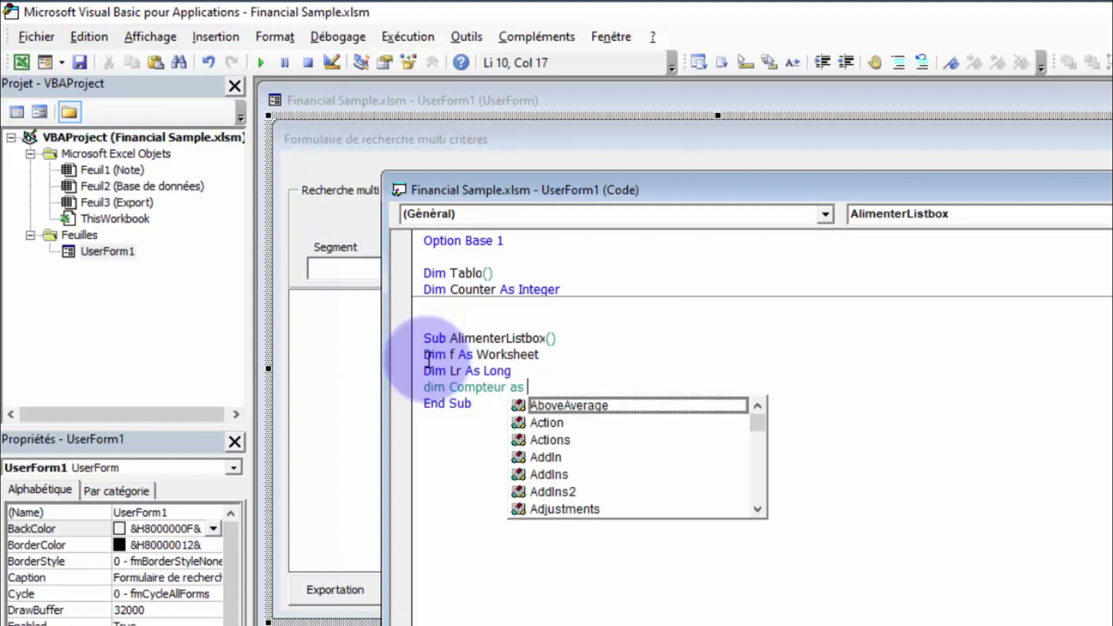
pyautogui.write('Int')
pyautogui.press('Tab')
pyautogui.write('$')
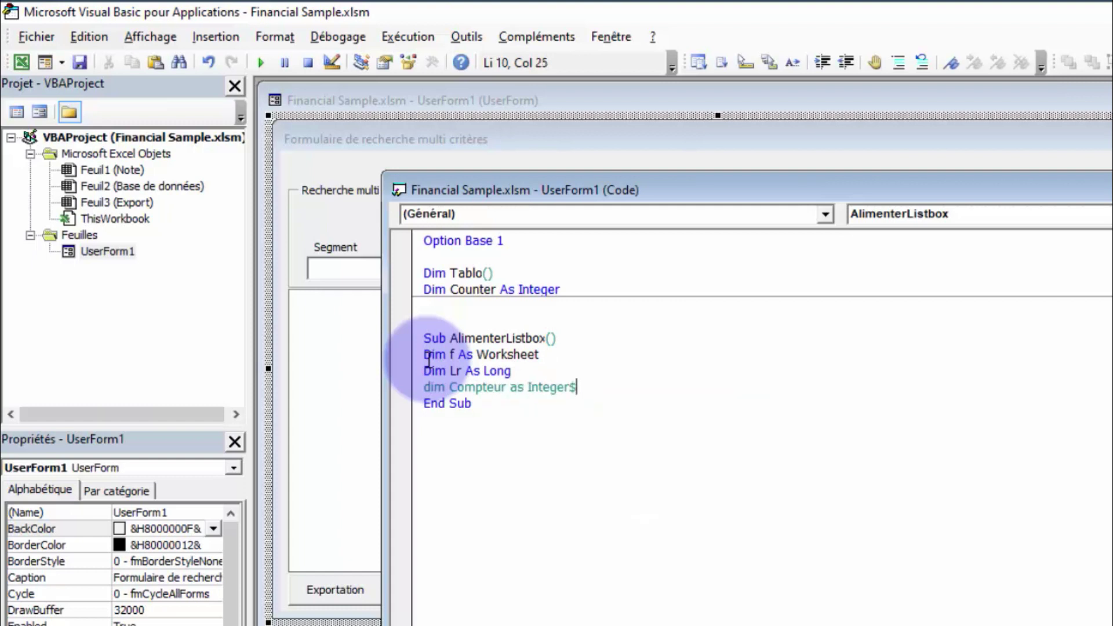
pyautogui.press('BackSpace')
pyautogui.press('Return')
pyautogui.press('Return')
pyautogui.press('Return')
pyautogui.press('Return')
pyautogui.press('Return')
pyautogui.press('Return')
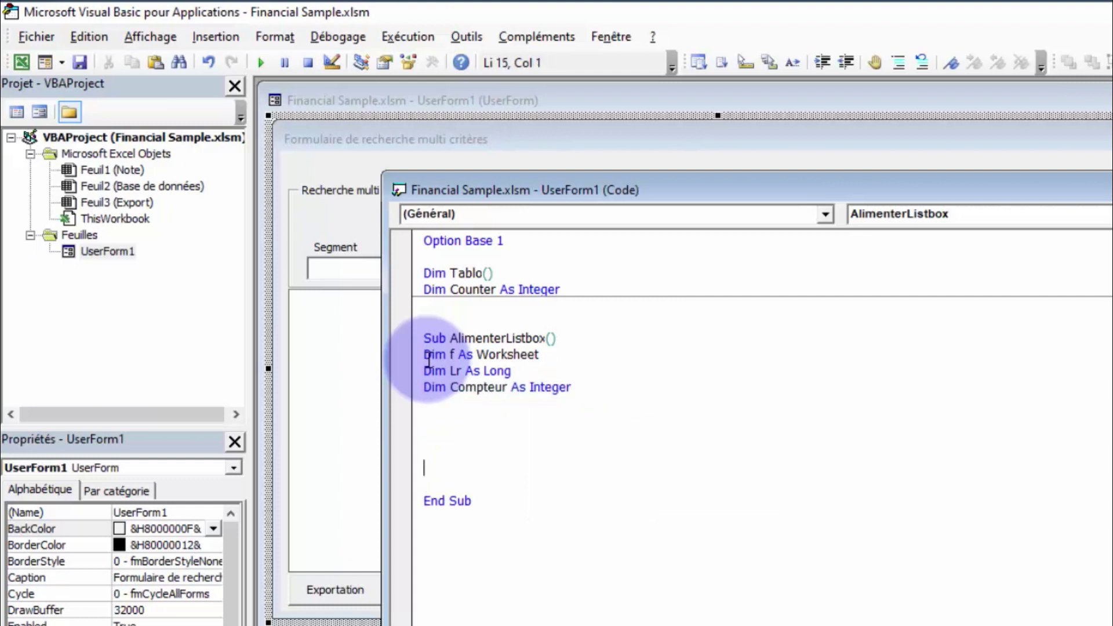
# Step: Add Ligne and Colonne declarations, both As Integer
pyautogui.press('Up')
pyautogui.press('Up')
pyautogui.press('Up')
pyautogui.press('Up')
pyautogui.write('dim Li')
pyautogui.write('gne as ')
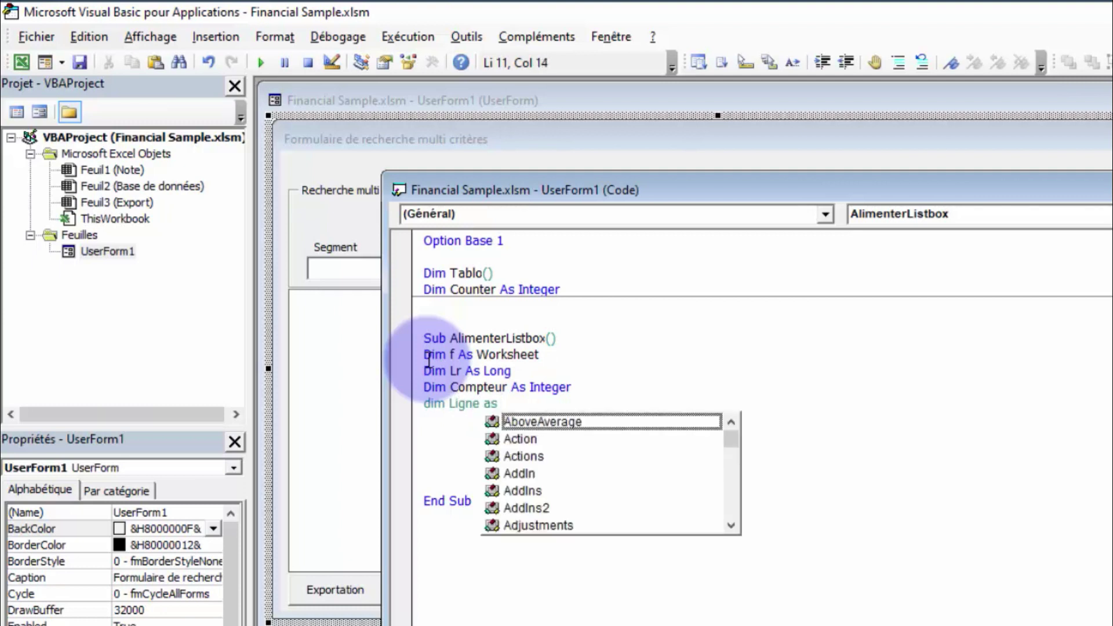
pyautogui.write('int')
pyautogui.press('Return')
pyautogui.write('dim')
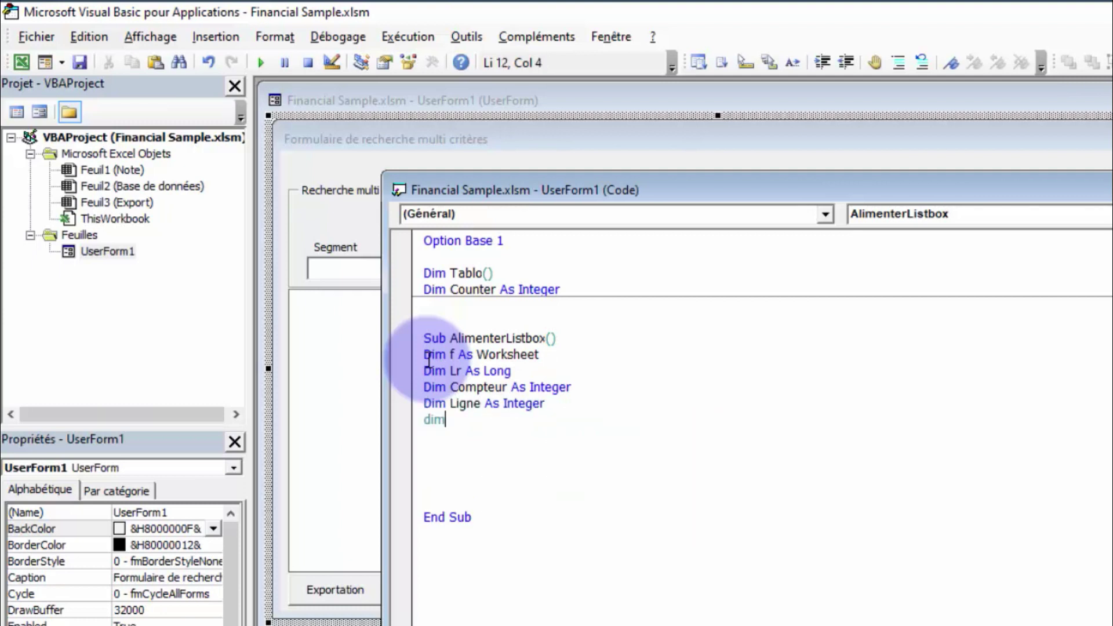
pyautogui.write(' Colonne as ')
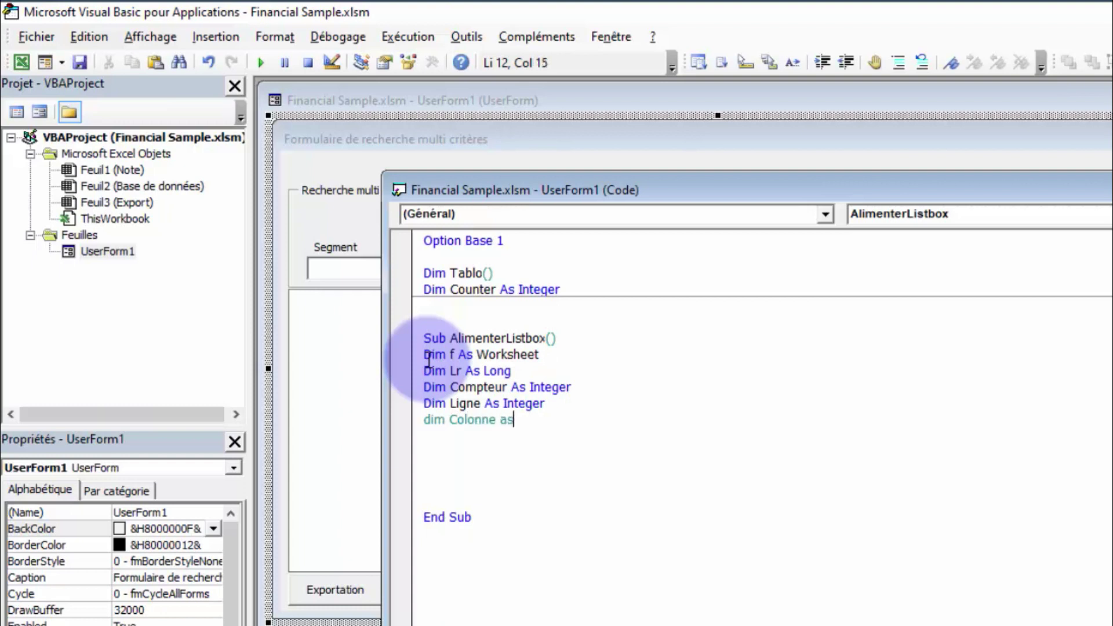
pyautogui.write('int')
pyautogui.press('Tab')
pyautogui.press('Return')
pyautogui.press('Return')
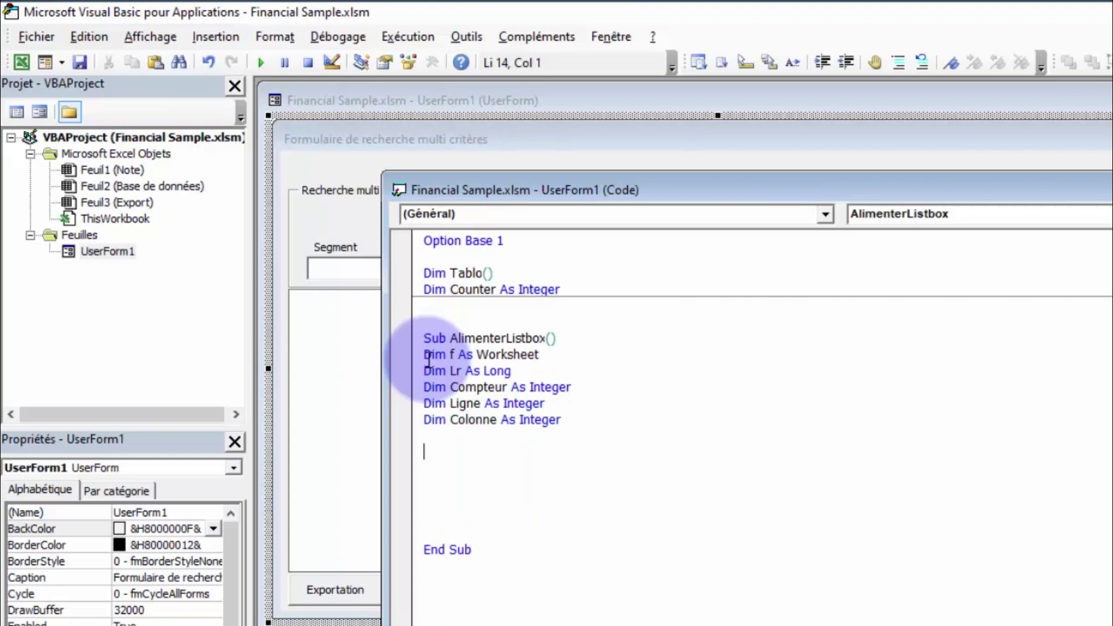
# Step: Begin the line set f=thisworkbook.Sheets, checking the Excel workbook in between
pyautogui.write('set f=')
pyautogui.write('this')
pyautogui.write('work')
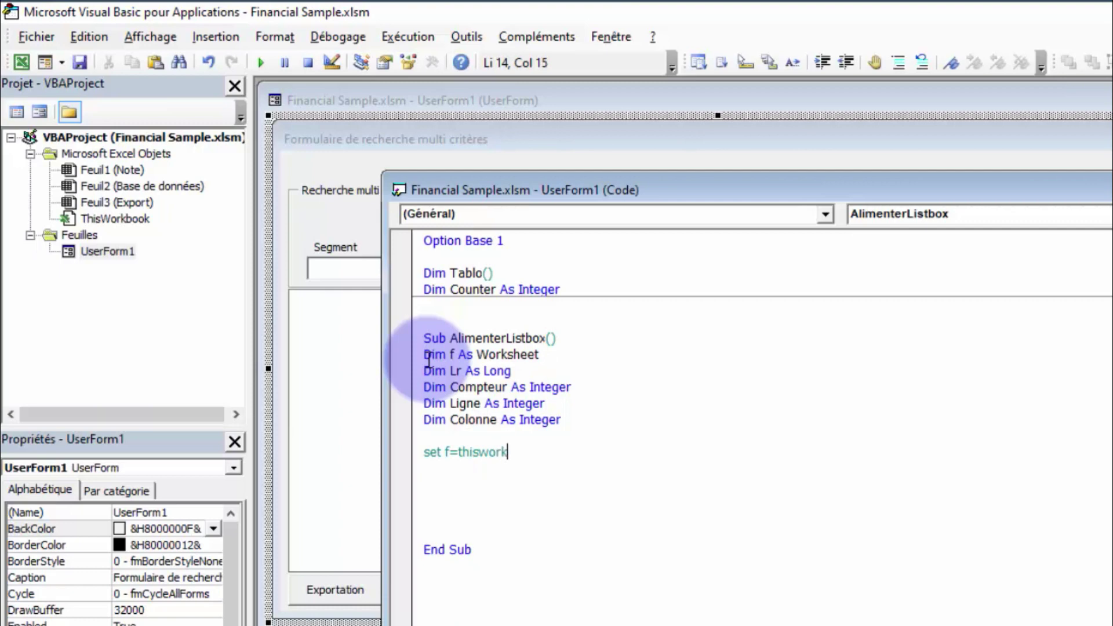
pyautogui.write('book.Sheets')
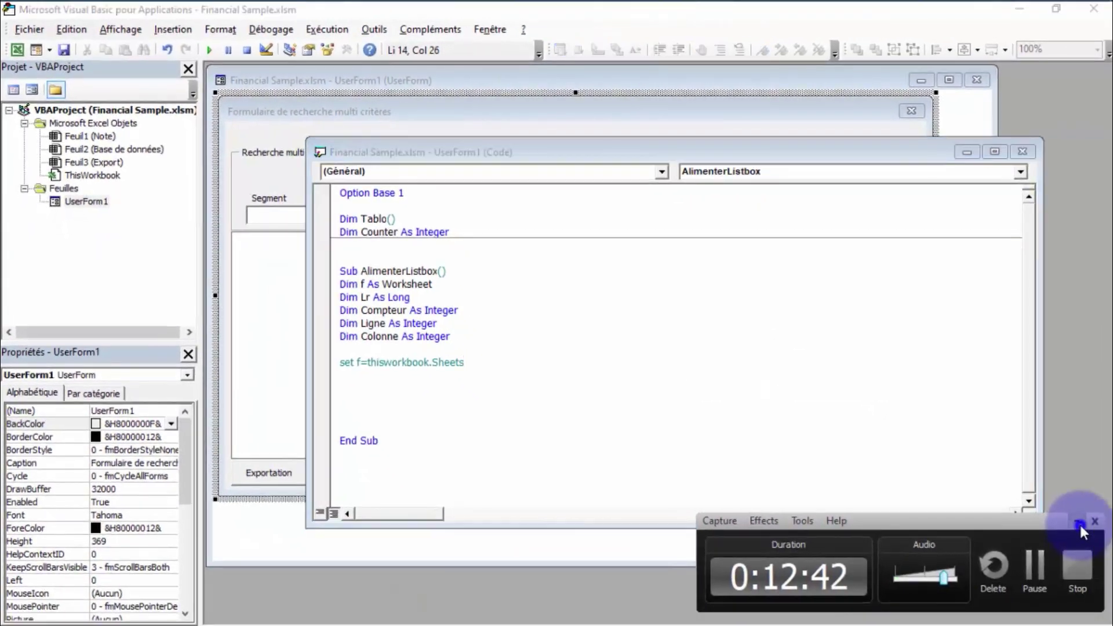
pyautogui.hotkey('alt', 'Tab')
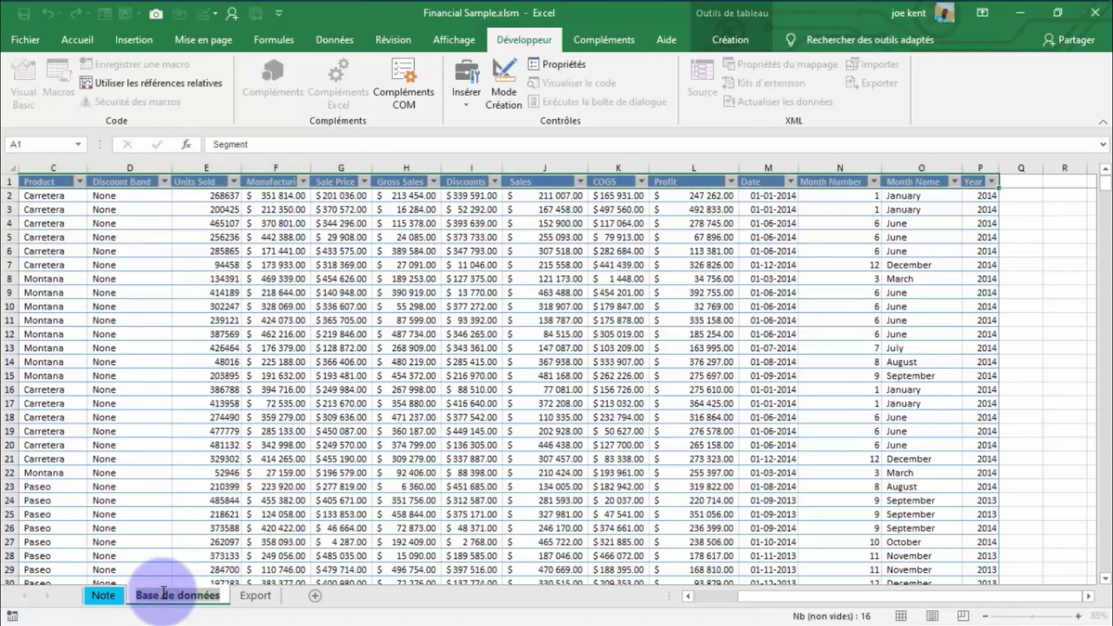
pyautogui.hotkey('alt', 'Tab')
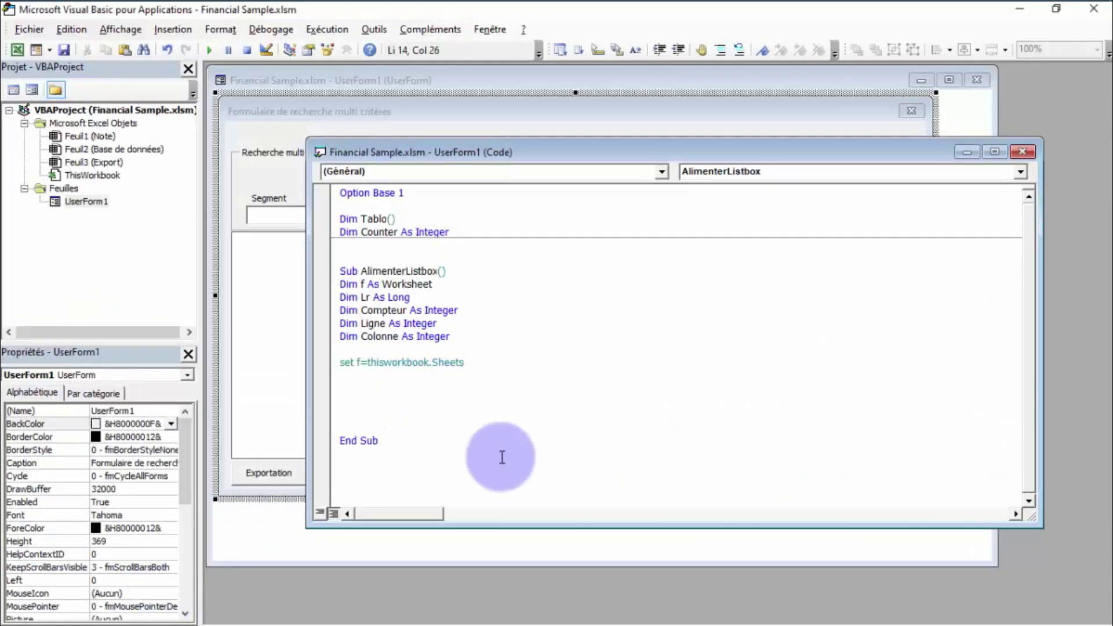
# Step: Set f to the "Base de données" sheet and add Set f = Nothing before End Sub
pyautogui.write('("')
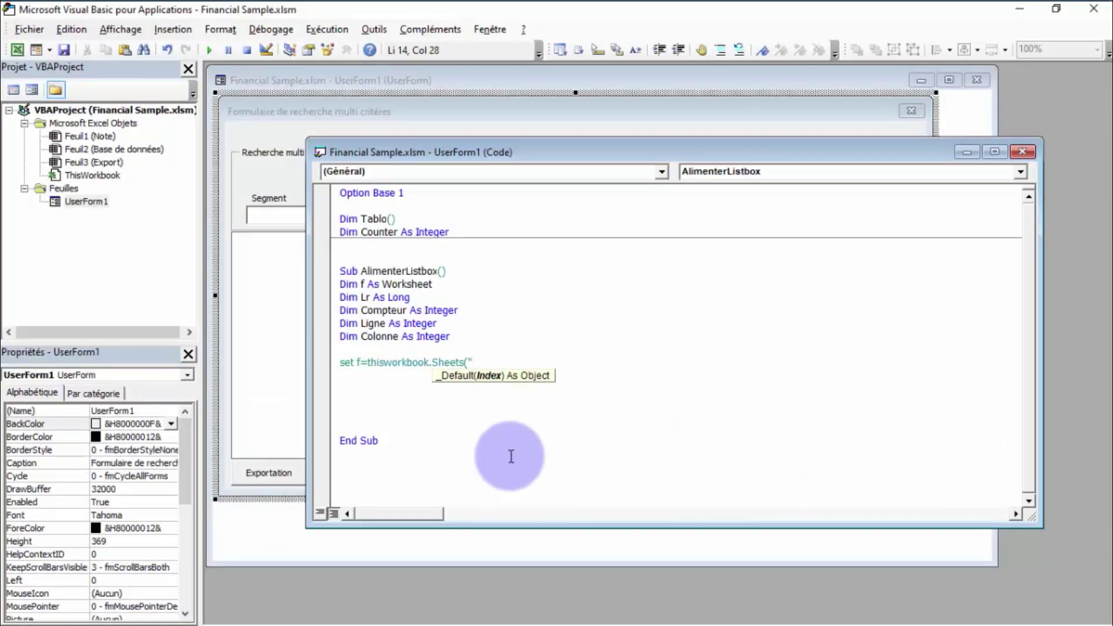
pyautogui.write('Base de données")')
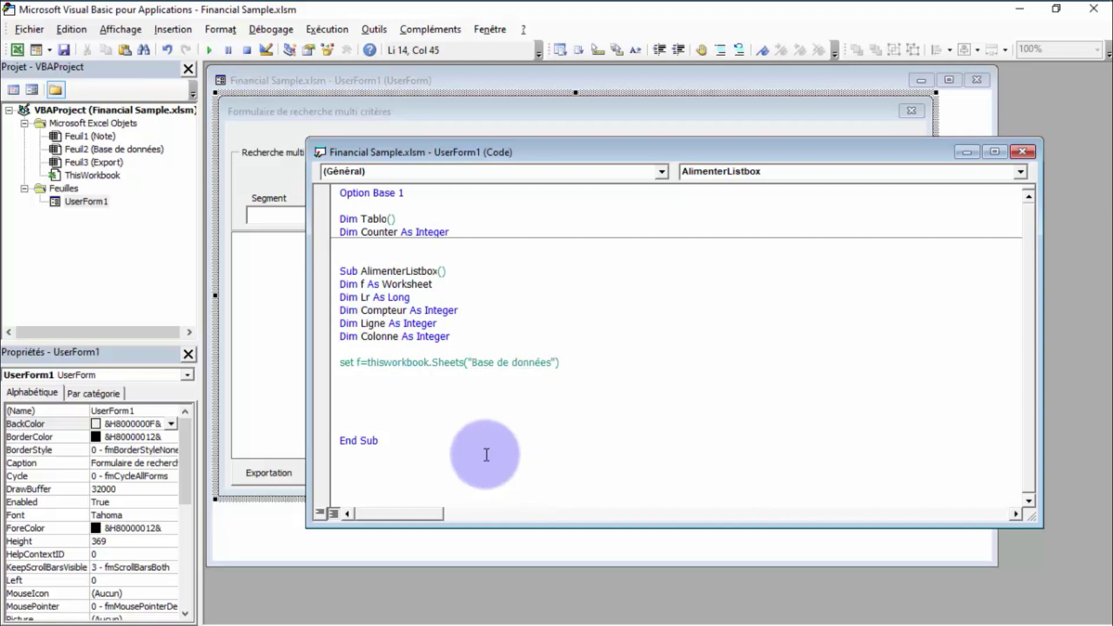
pyautogui.click(346, 419)
pyautogui.write('s')
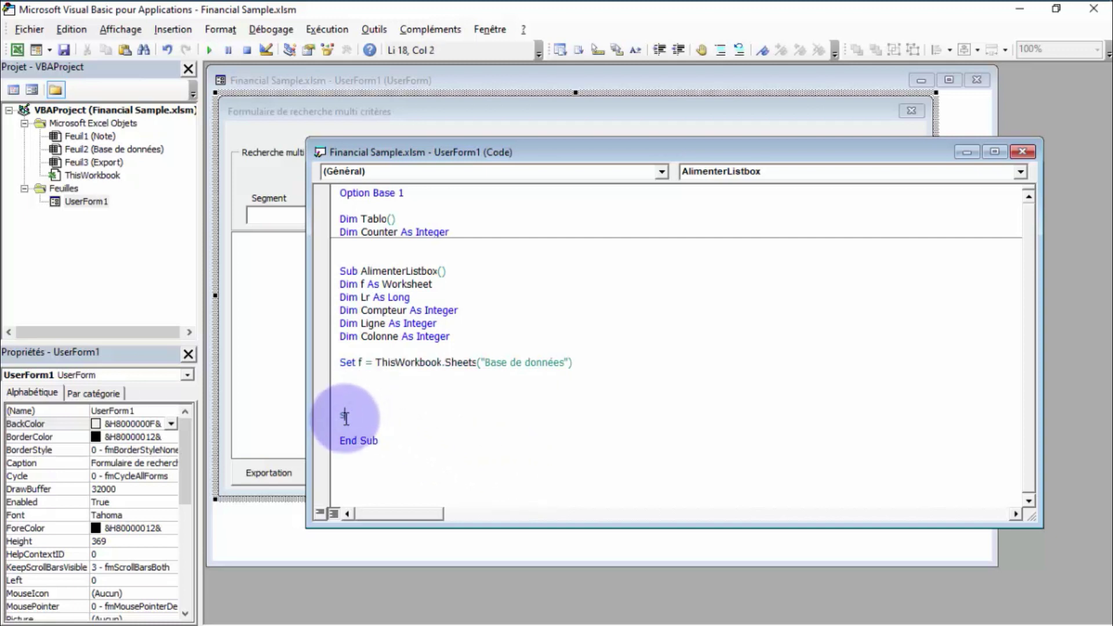
pyautogui.write('et f=n')
pyautogui.write('othing')
pyautogui.press('Up')
pyautogui.press('Up')
pyautogui.write('4')
pyautogui.press('BackSpace')
# Step: Assign Lr = f.Range("A" & Rows.Count).End(xlUp).Row to find the last used row
pyautogui.write("'")
pyautogui.write('lr=f')
pyautogui.write('.Range')
pyautogui.write('(')
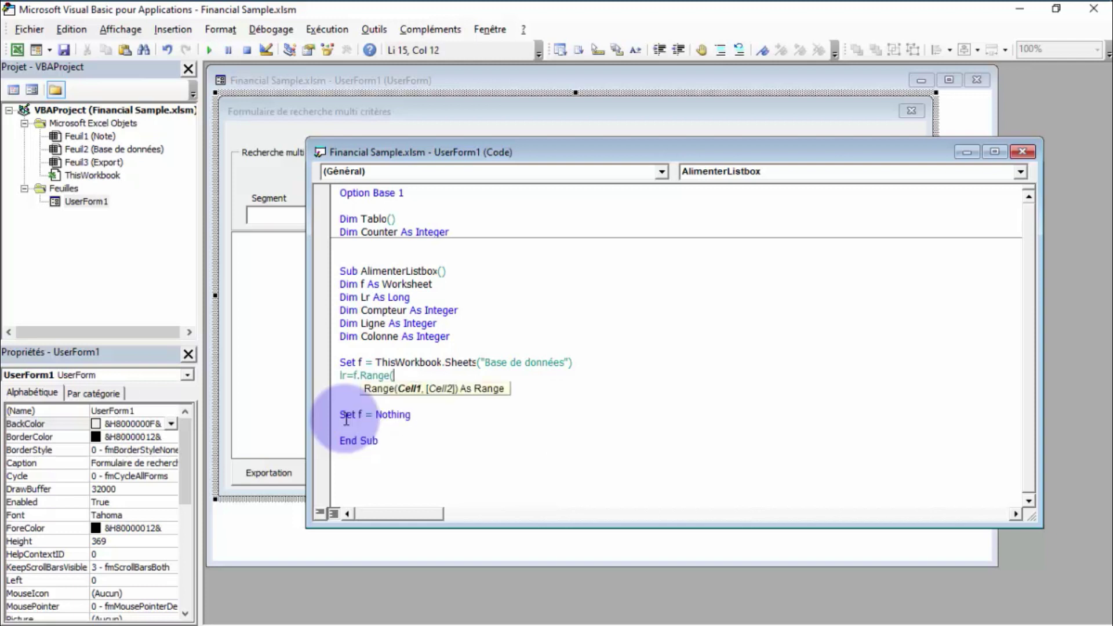
pyautogui.write('"A"')
pyautogui.write(' & ')
pyautogui.write('rows')
pyautogui.write('Co')
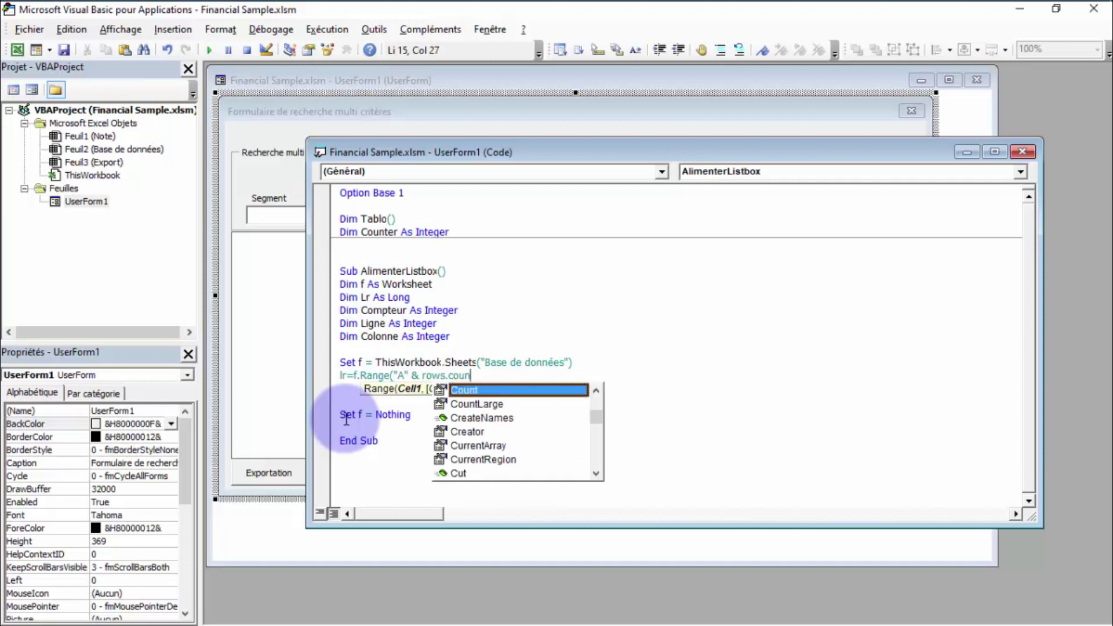
pyautogui.write('unt).en')
pyautogui.press('Tab')
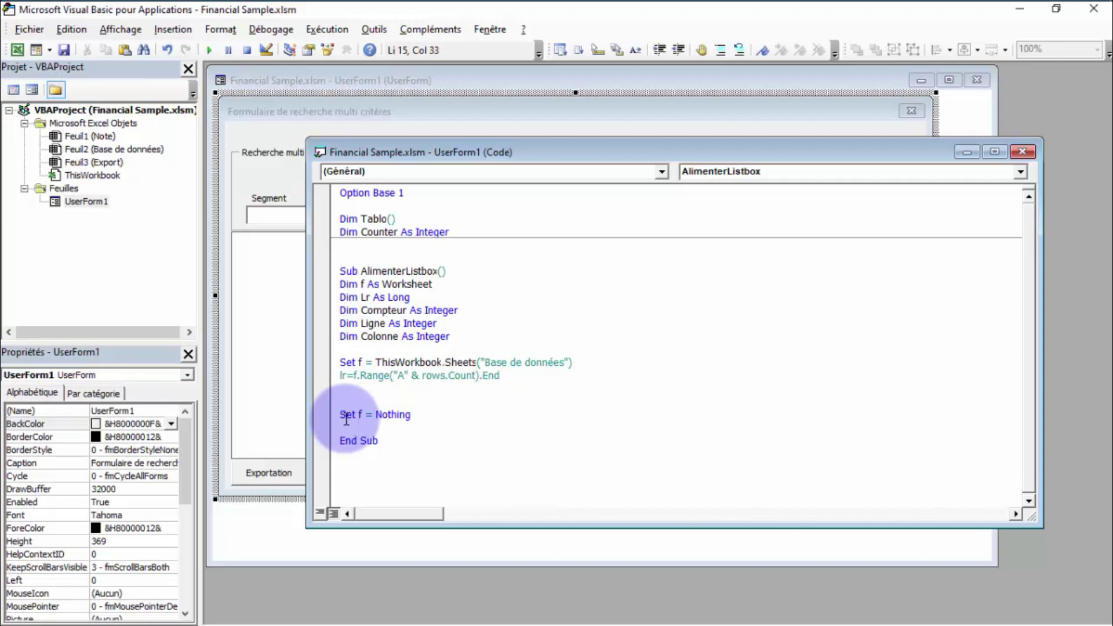
pyautogui.write('(')
pyautogui.press('Down')
pyautogui.press('Down')
pyautogui.press('Down')
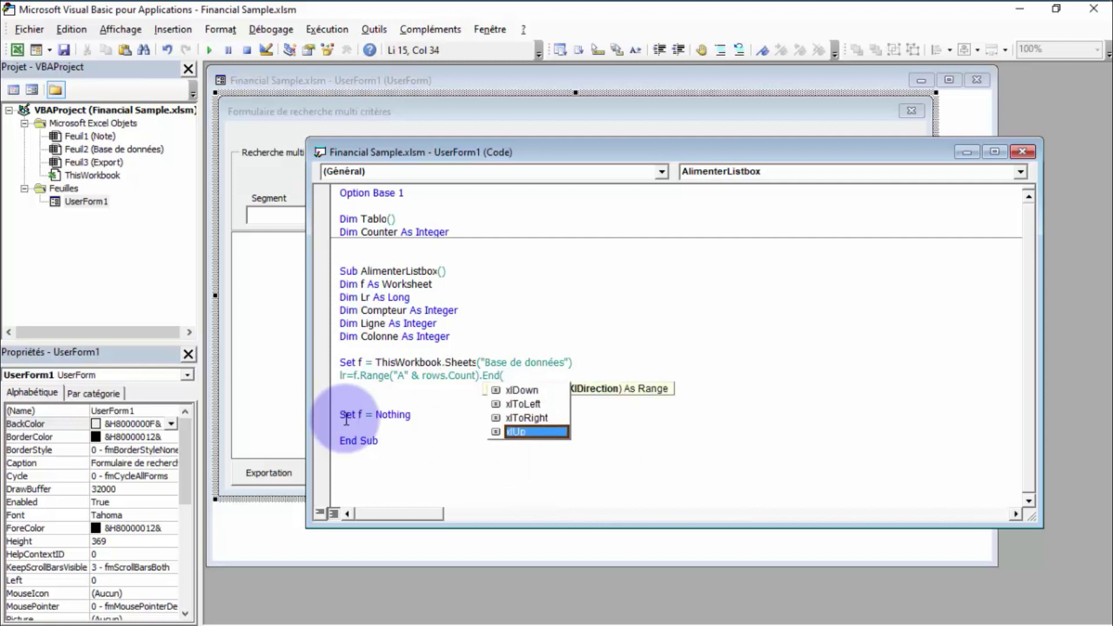
pyautogui.press('Escape')
pyautogui.write('xlUp).row')
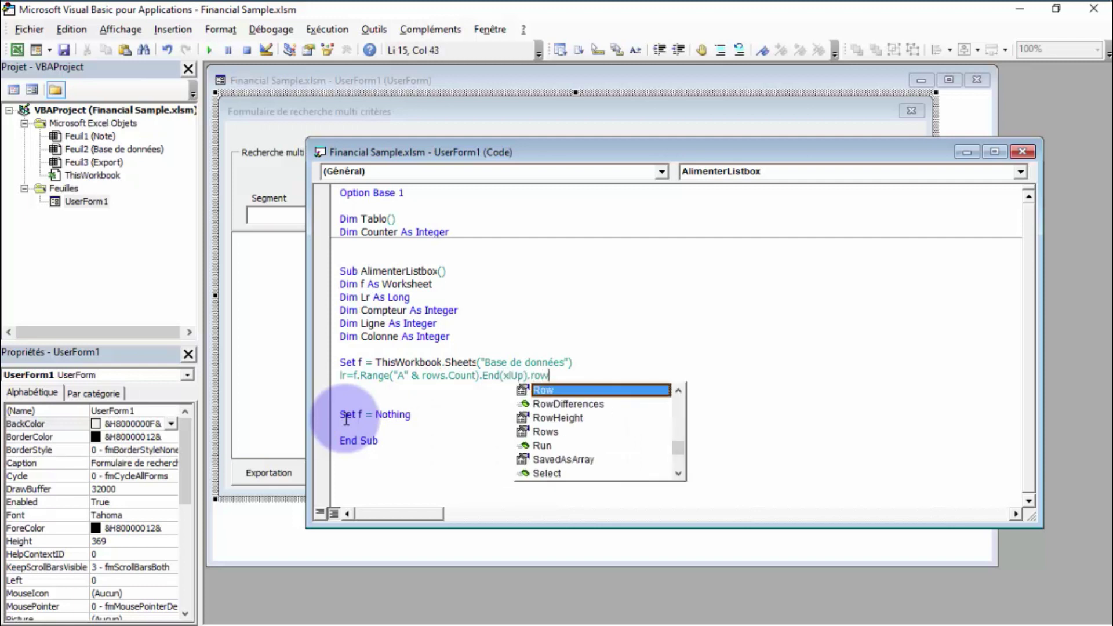
pyautogui.press('Escape')
pyautogui.press('Return')
pyautogui.press('Return')
pyautogui.press('Return')
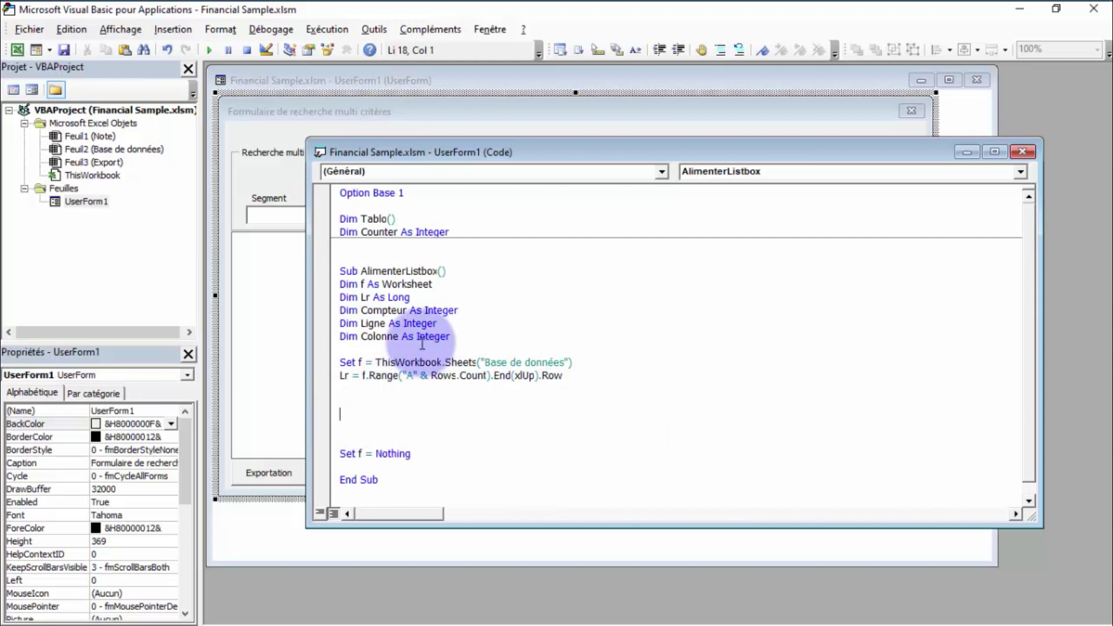
pyautogui.hotkey('alt', 'Tab')
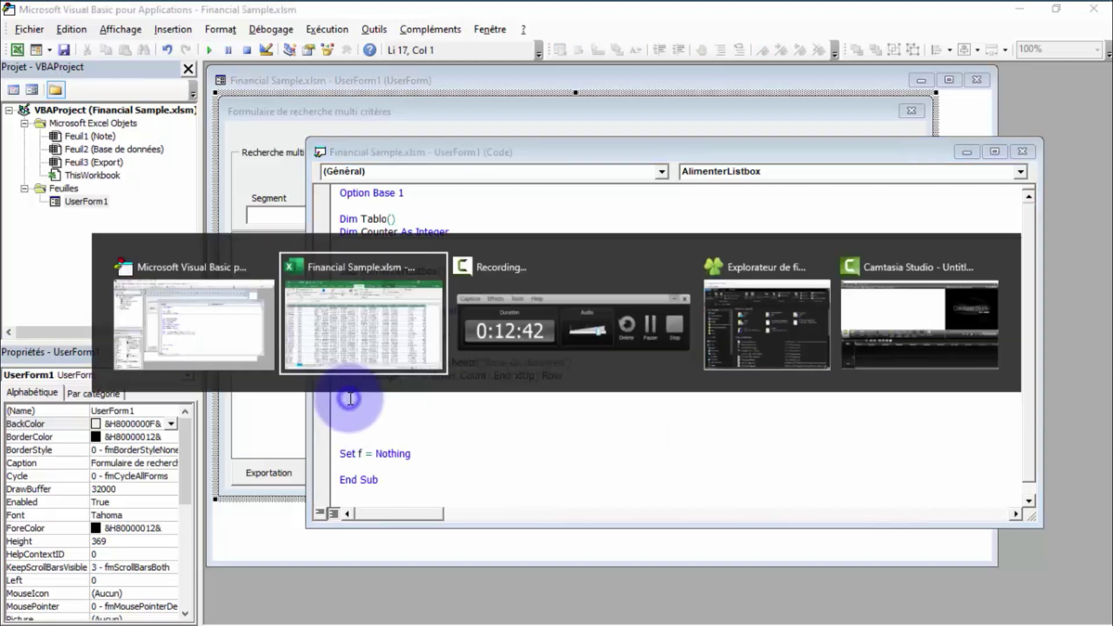
pyautogui.click(50, 198)
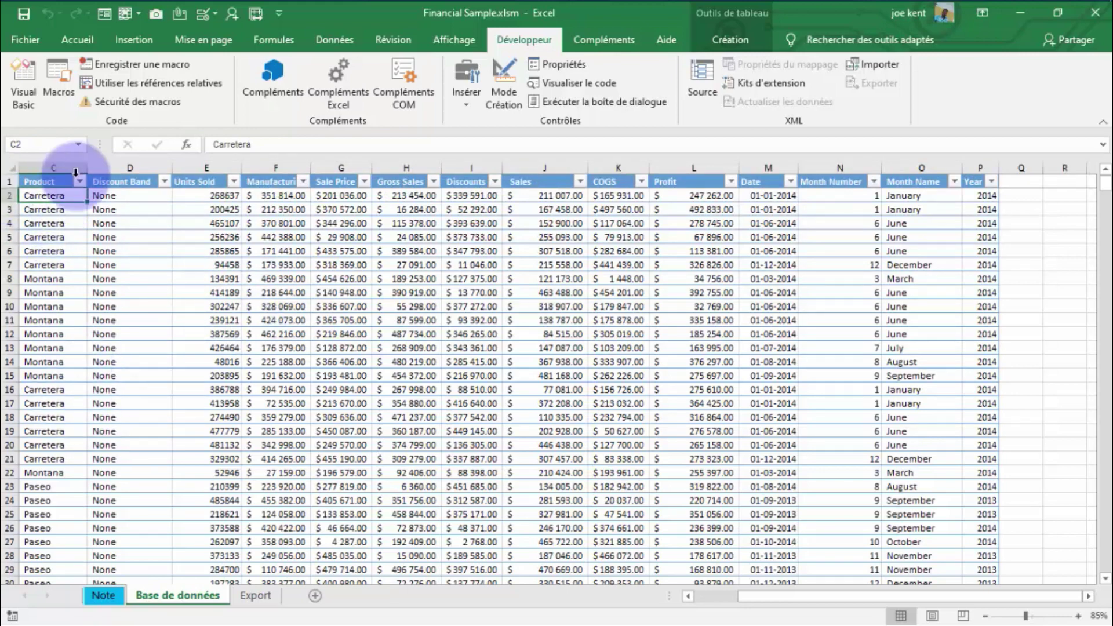
pyautogui.hotkey('alt', 'F11')
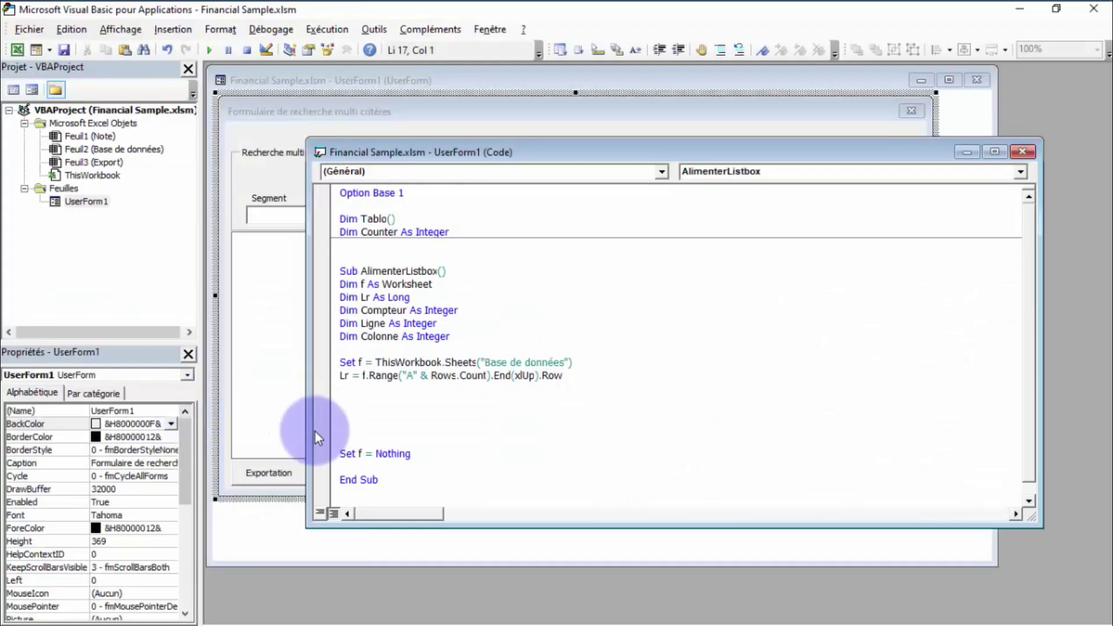
# Step: Add an If Lr = 1 Then block containing Set f = Nothing and Exit Sub
pyautogui.write('iflr')
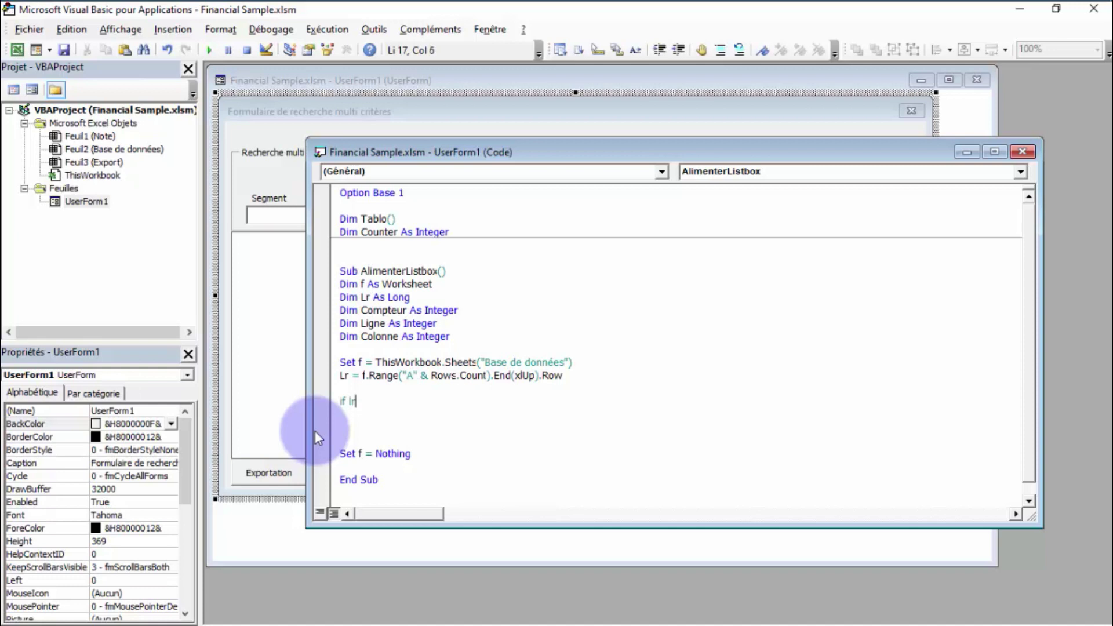
pyautogui.write('=1 then')
pyautogui.press('Return')
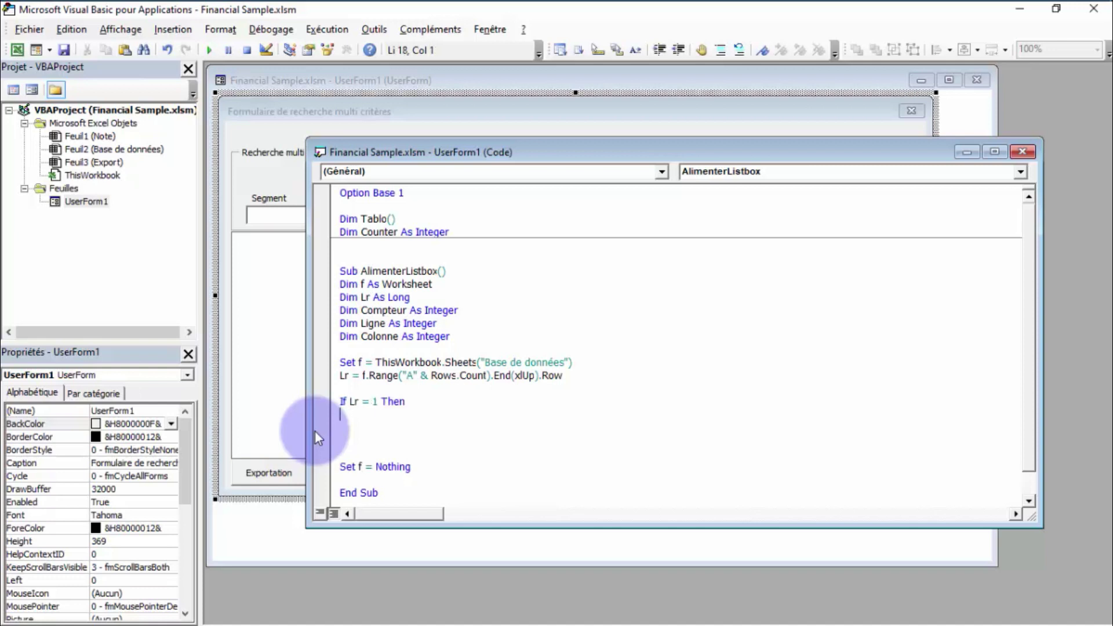
pyautogui.press('Return')
pyautogui.write('end if')
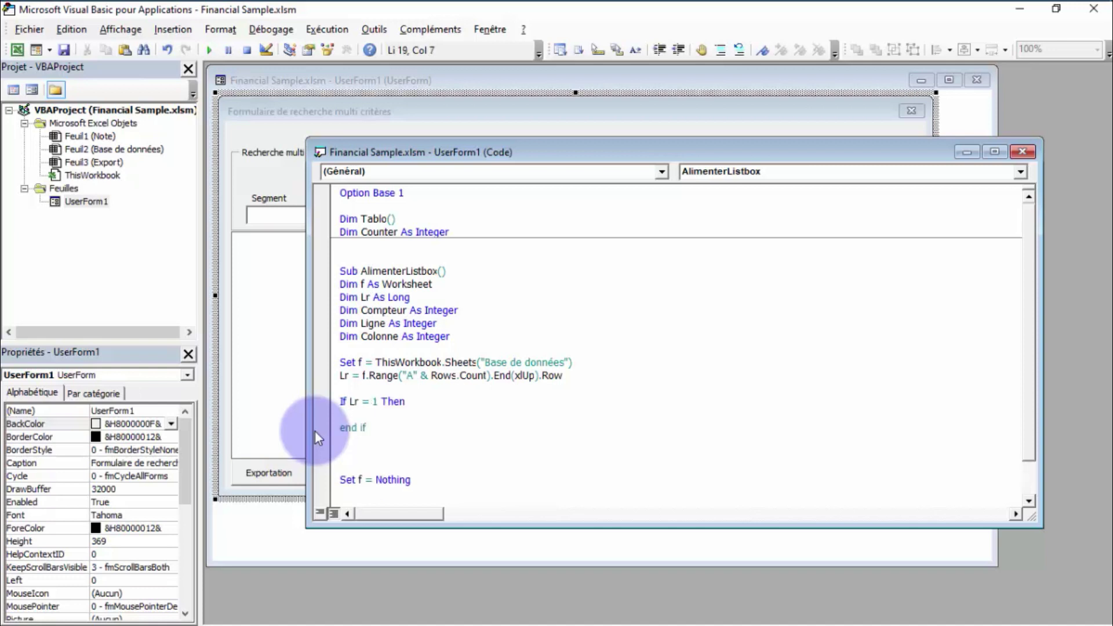
pyautogui.press('Up')
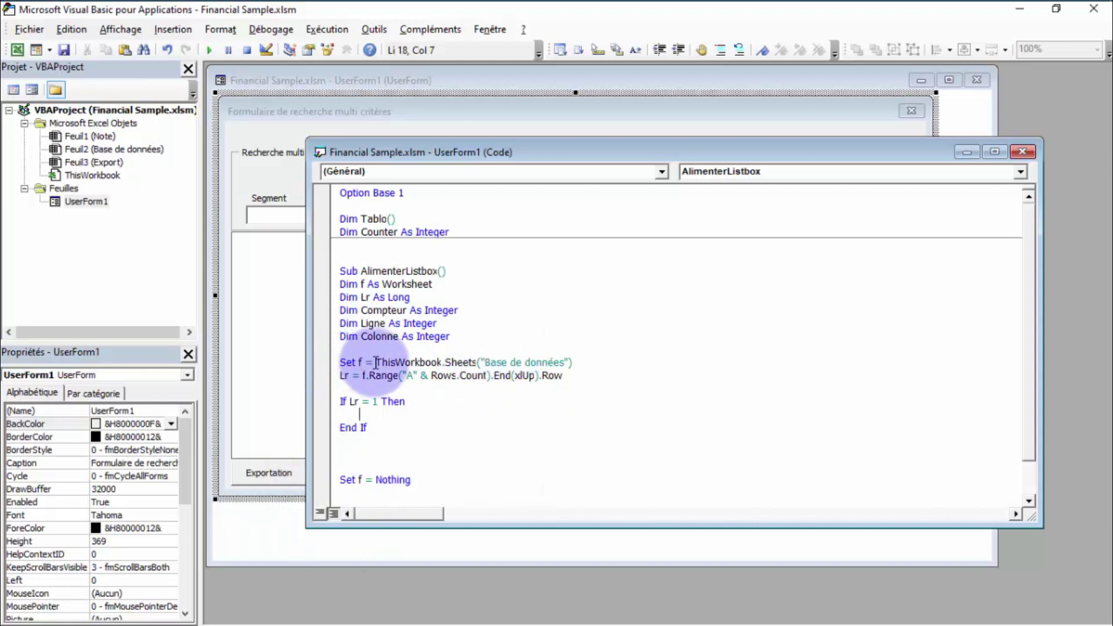
pyautogui.write('set')
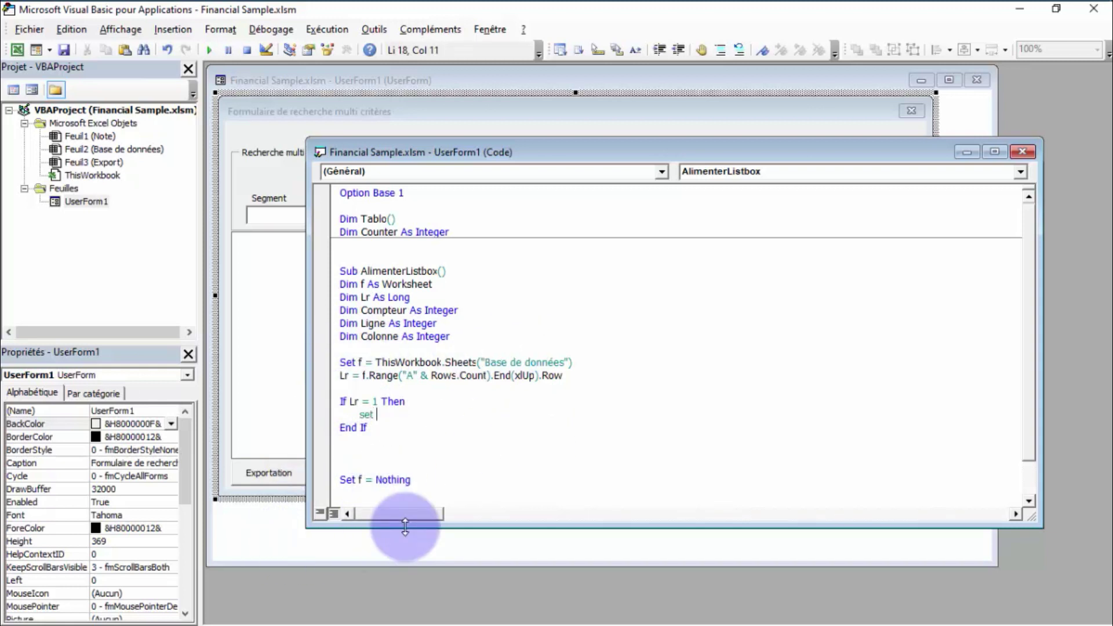
pyautogui.write(' f=ni')
pyautogui.write('othing')
pyautogui.press('Return')
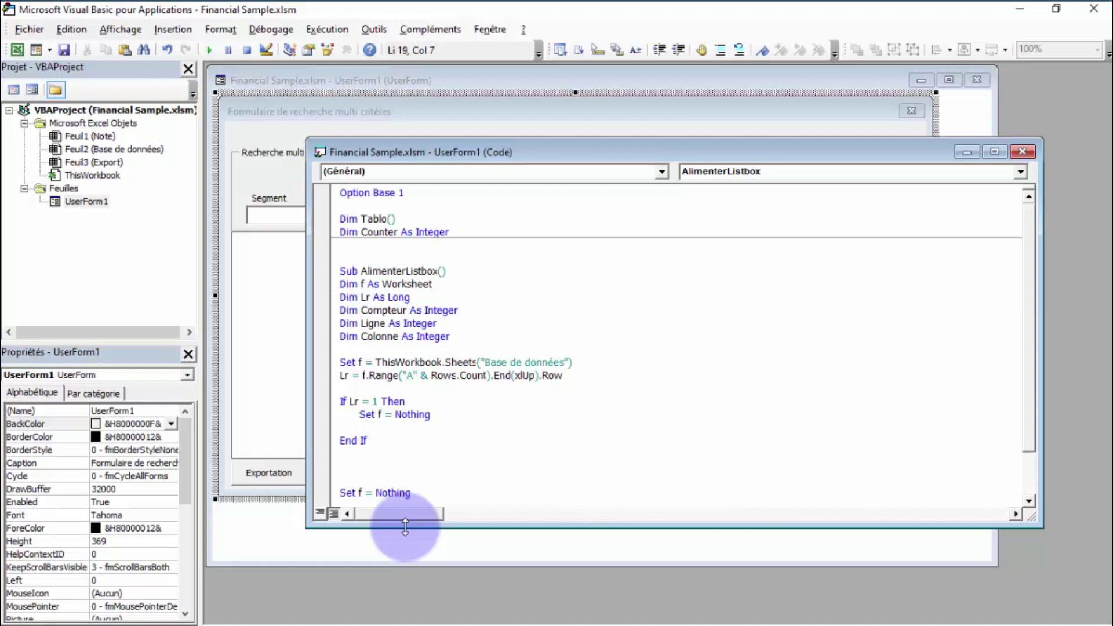
pyautogui.write('exit sub')
pyautogui.press('Down')
pyautogui.press('Down')
pyautogui.press('Down')
pyautogui.press('Return')
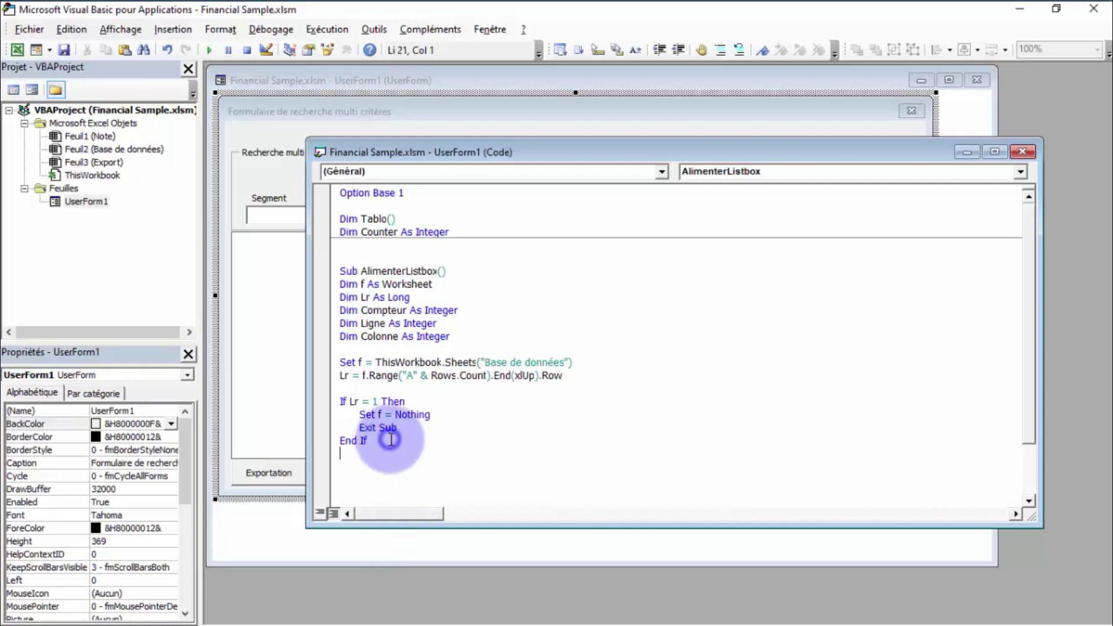
pyautogui.scroll(-3, 392, 391)
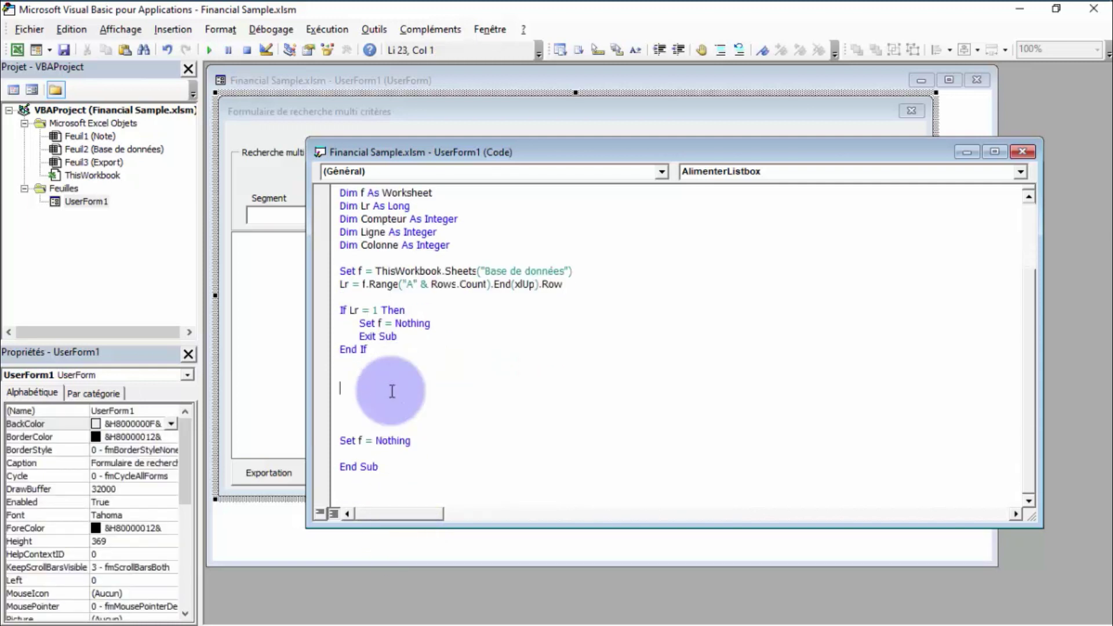
pyautogui.press('Return')
# Step: Enter Compteur = Lr - 1 and Counter = Lr - 1 below the If block
pyautogui.write('4')
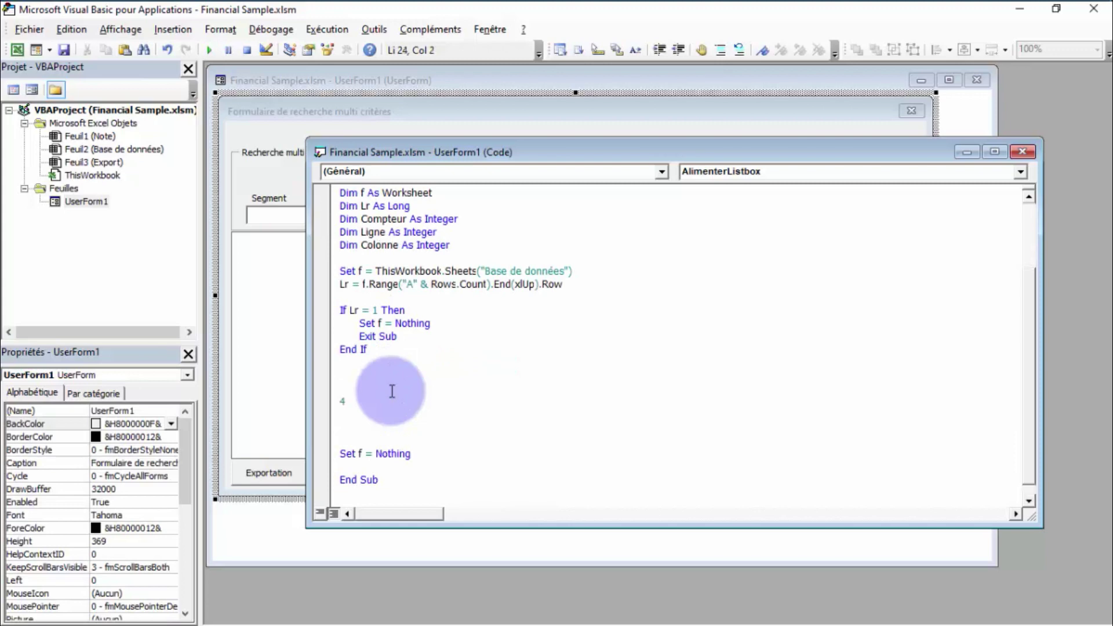
pyautogui.press('BackSpace')
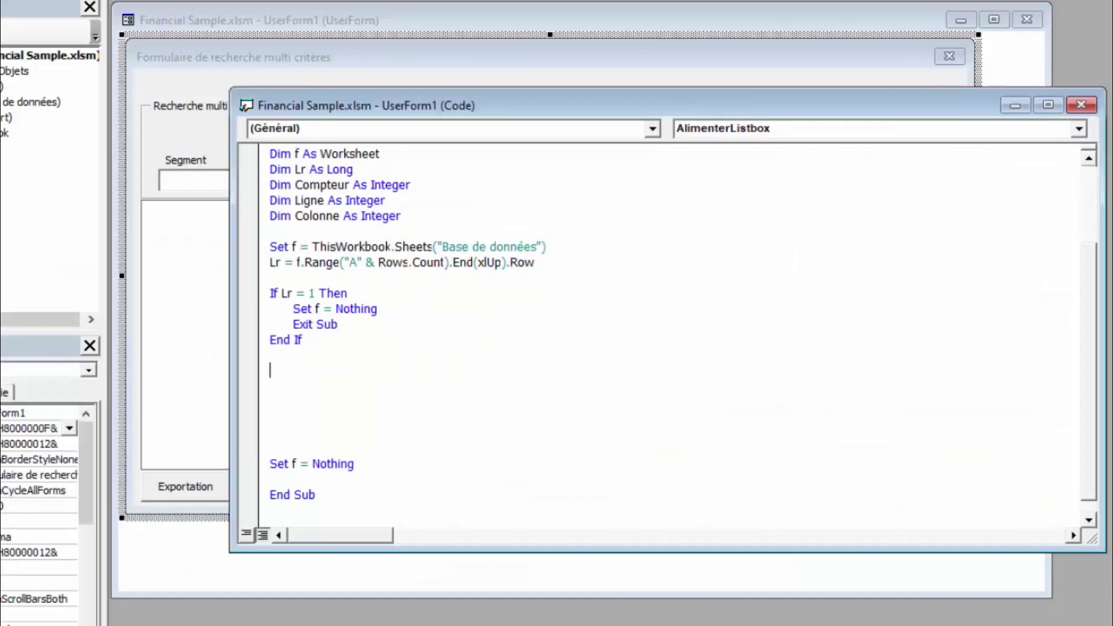
pyautogui.write('comp')
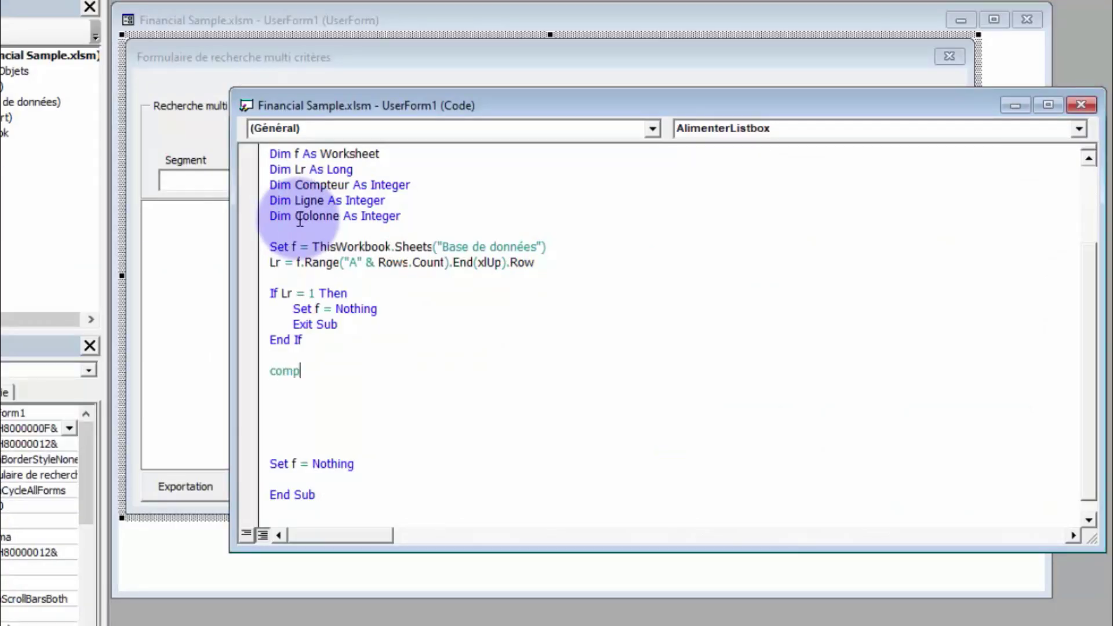
pyautogui.write('teur')
pyautogui.write('=lr')
pyautogui.write('-1')
pyautogui.press('Return')
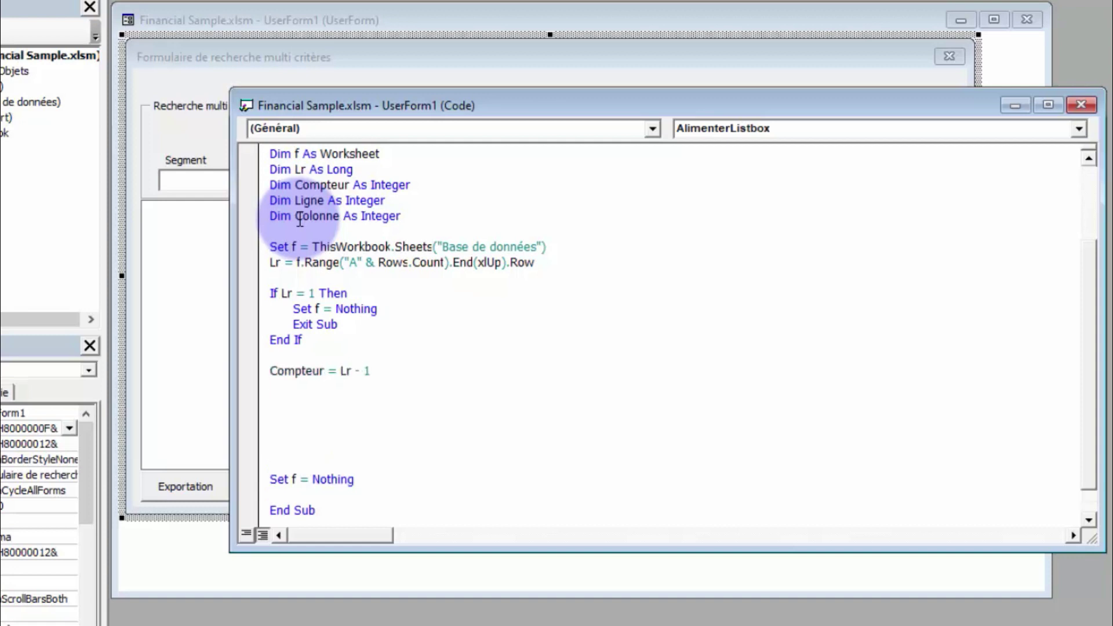
pyautogui.write('counter=')
pyautogui.write('lr-1')
pyautogui.press('Return')
pyautogui.scroll(3, 332, 302)
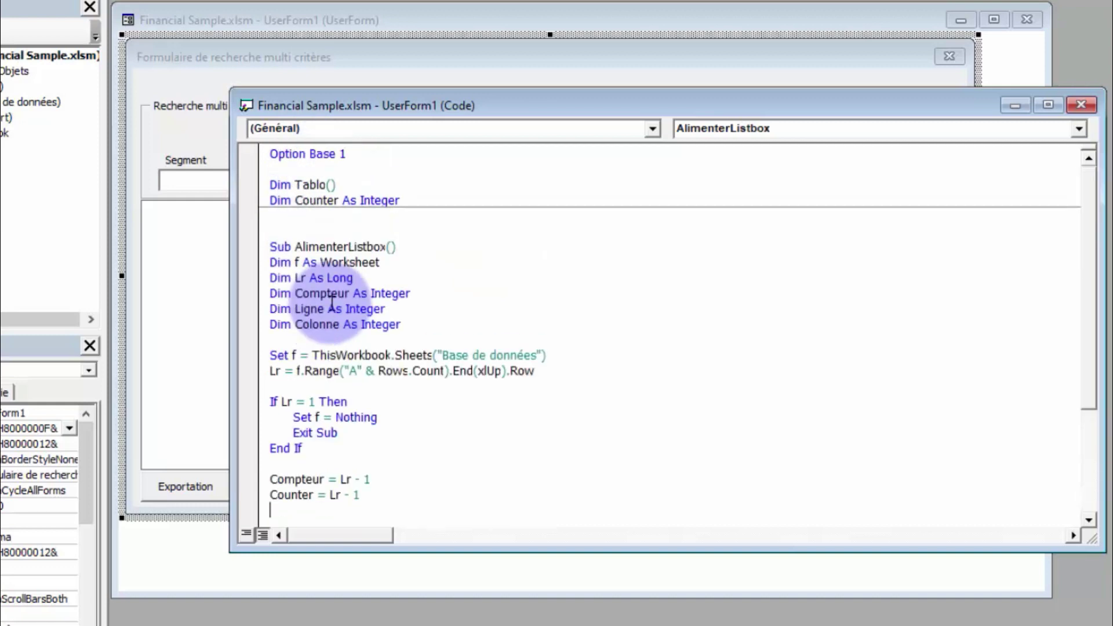
pyautogui.scroll(-3, 272, 342)
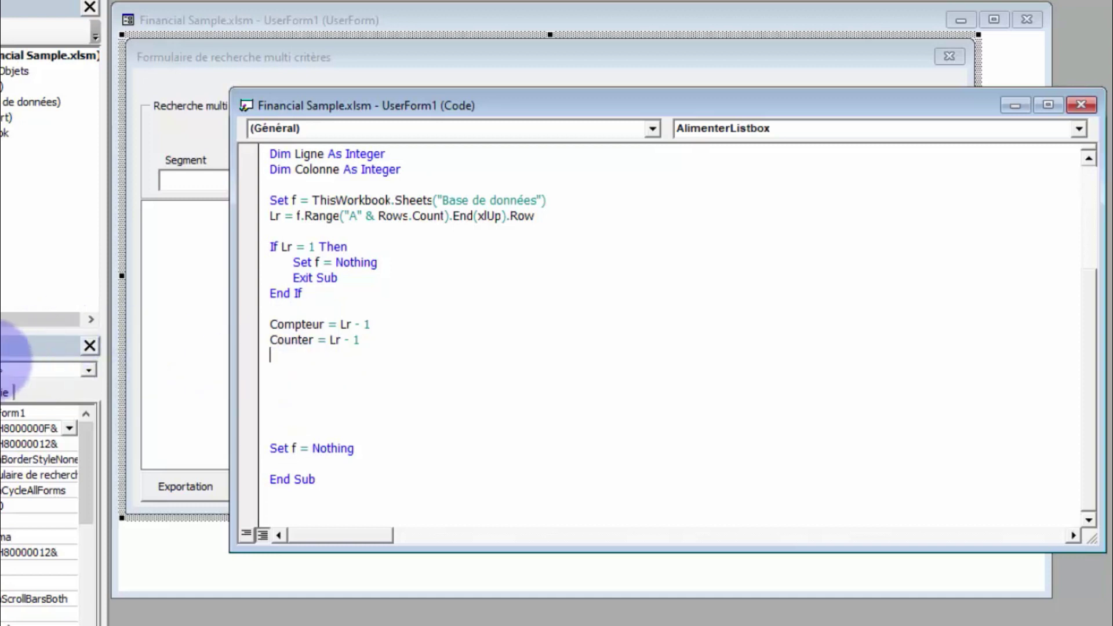
pyautogui.press('Return')
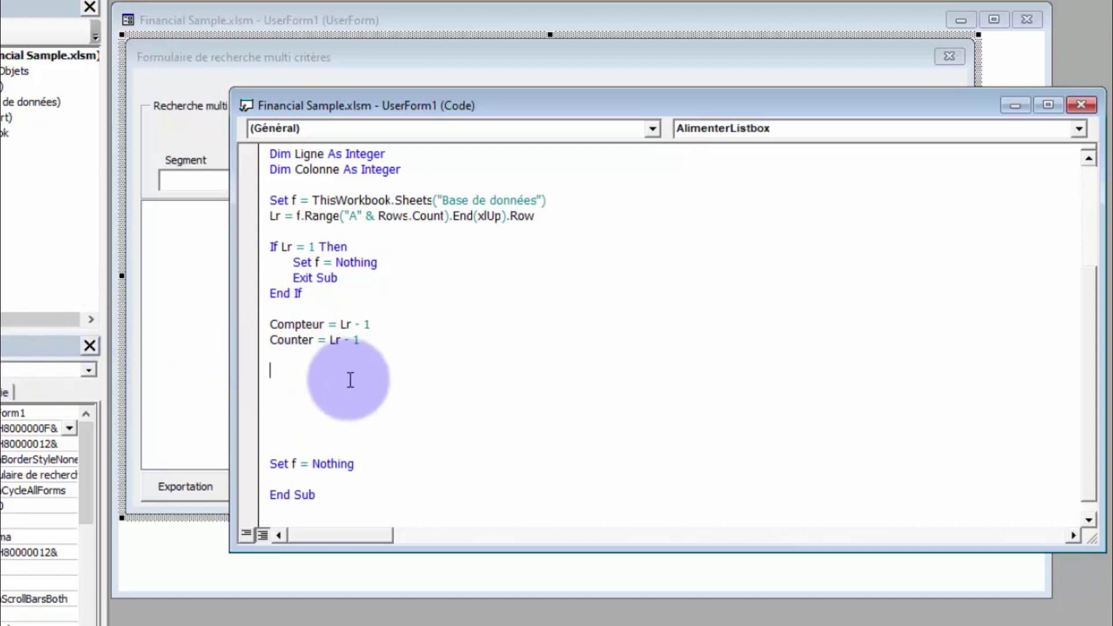
# Step: Add ReDim Tablo(Counter, 16)
pyautogui.write('redim ')
pyautogui.write('tablo')
pyautogui.write('(co')
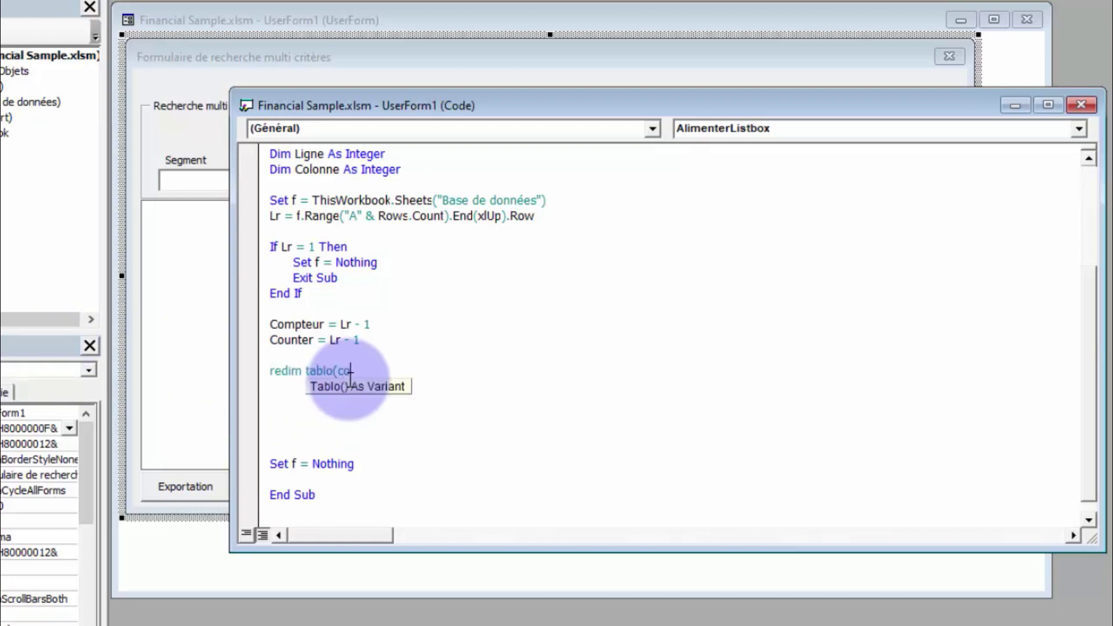
pyautogui.write('unter')
pyautogui.write(',16')
pyautogui.write(')')
pyautogui.press('Return')
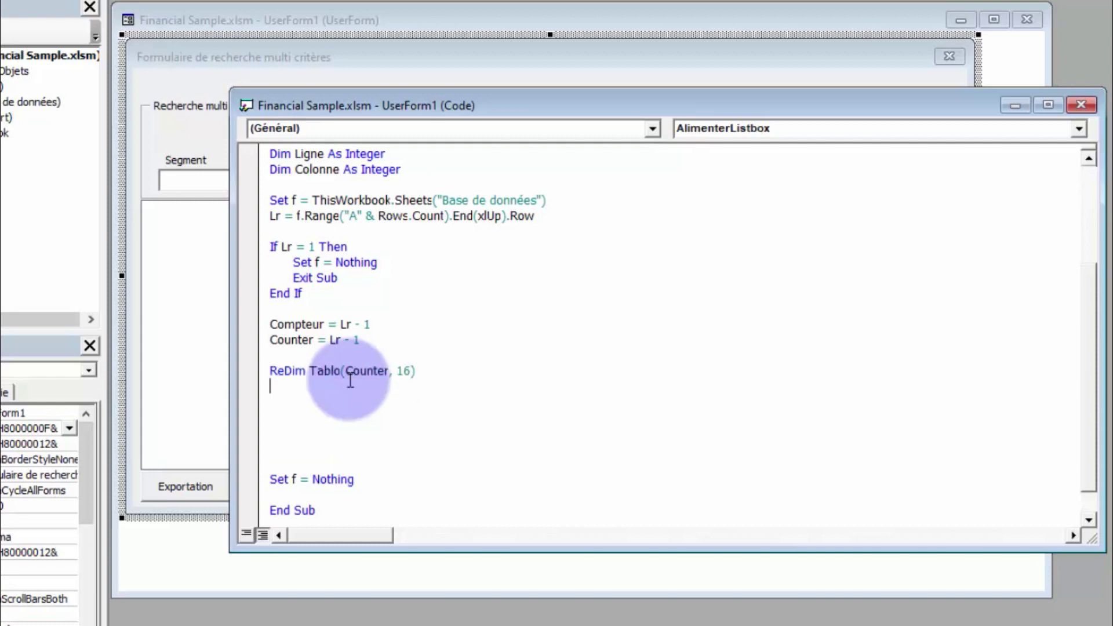
pyautogui.press('Return')
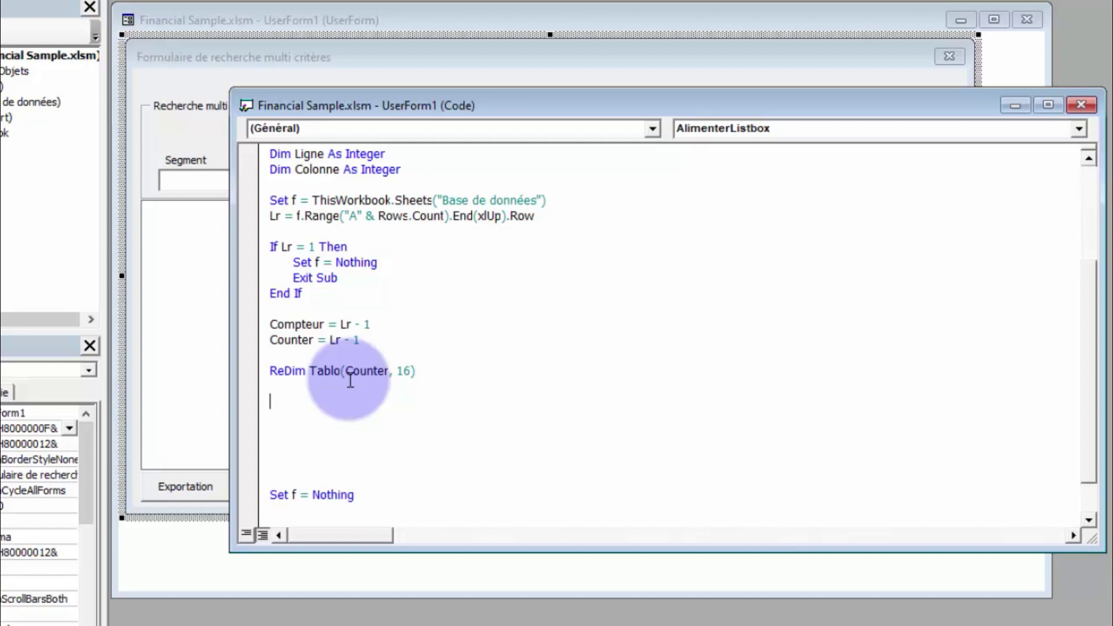
# Step: Add the outer loop For Ligne = 1 To Counter with Next Ligne
pyautogui.write('for ligne=1 ')
pyautogui.write('t')
pyautogui.write('o counte')
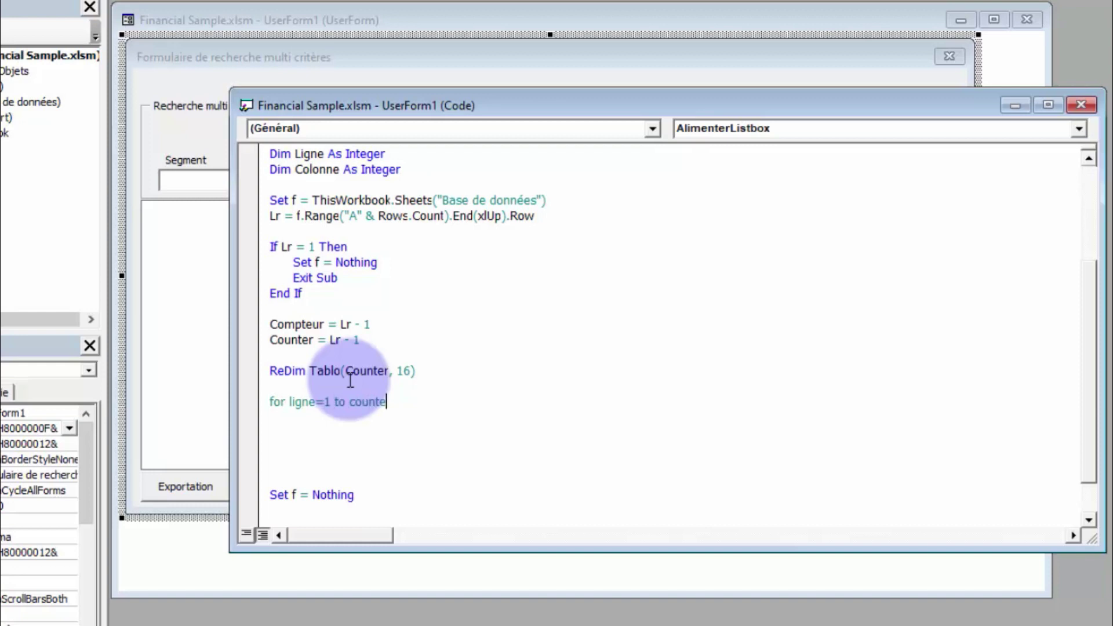
pyautogui.write('r')
pyautogui.press('Return')
pyautogui.press('Return')
pyautogui.press('Return')
pyautogui.press('Return')
pyautogui.press('Return')
pyautogui.press('Return')
pyautogui.write('nex')
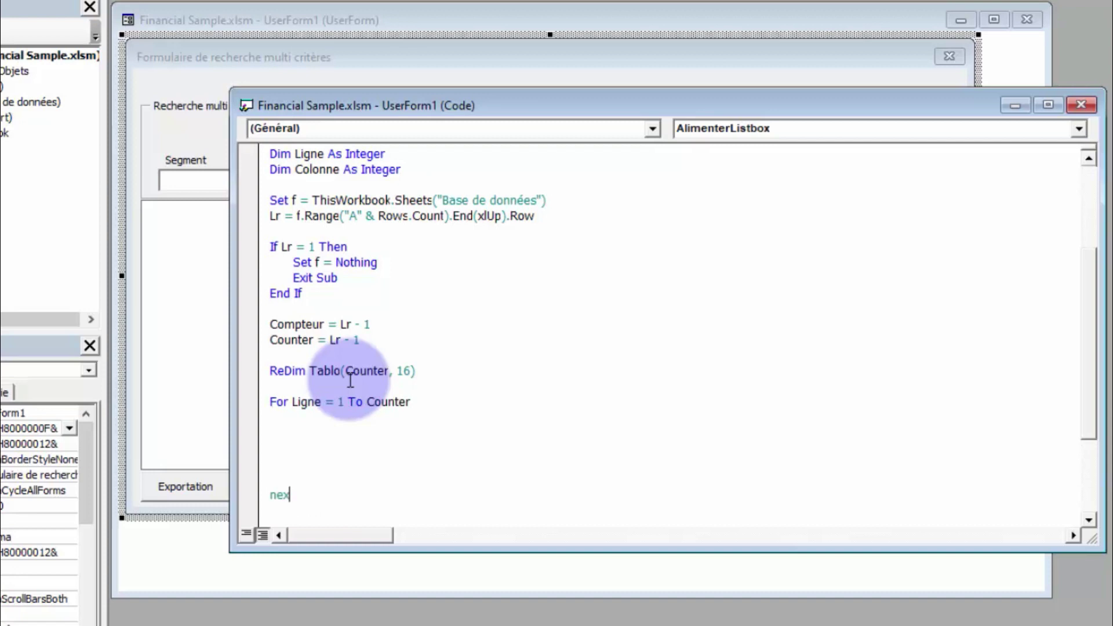
pyautogui.write('t ligne')
pyautogui.press('Up')
pyautogui.press('Up')
pyautogui.press('Up')
pyautogui.press('Up')
pyautogui.press('Up')
pyautogui.press('Tab')
# Step: Nest an indented For Colonne = 1 To 16 loop with Next Colonne inside it
pyautogui.write('for co')
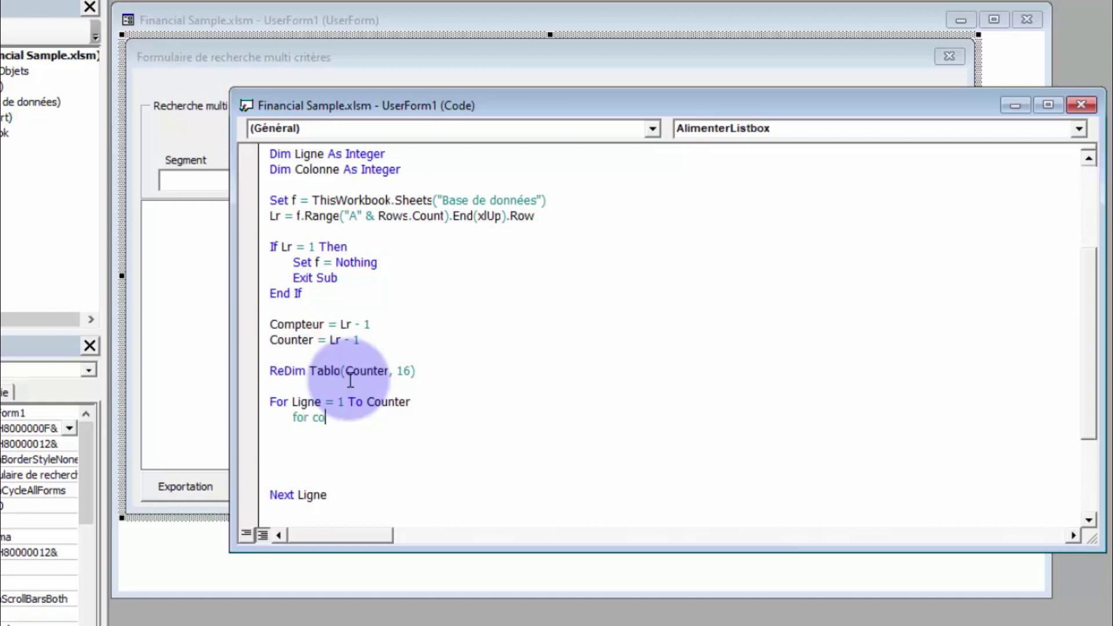
pyautogui.write('lonne=')
pyautogui.write('1 to ')
pyautogui.write('16')
pyautogui.press('Down')
pyautogui.press('Down')
pyautogui.press('Down')
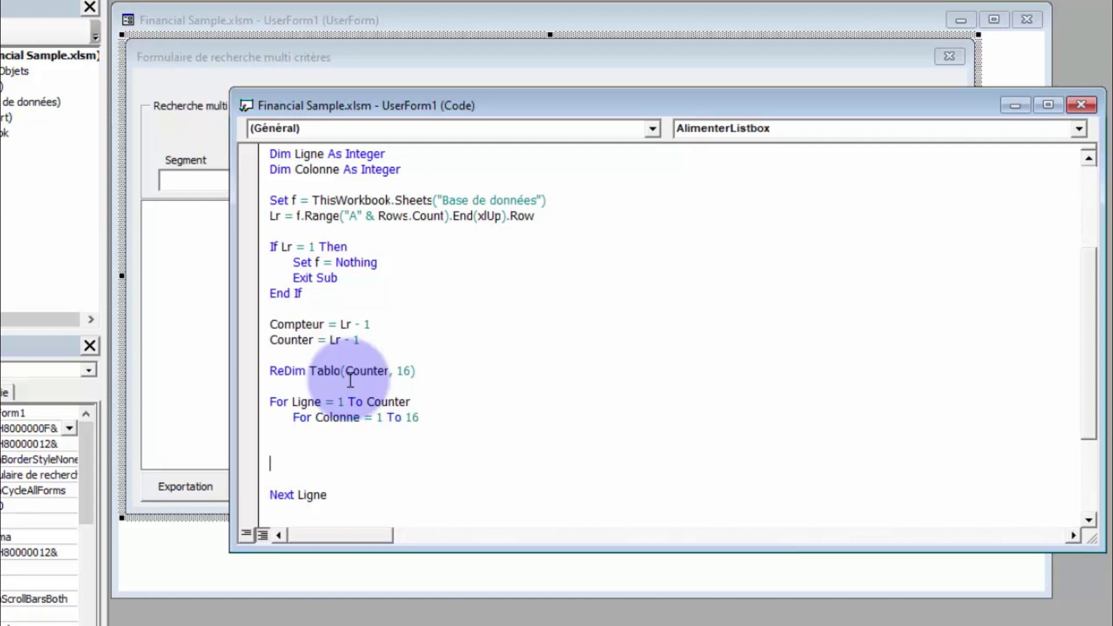
pyautogui.press('Down')
pyautogui.write('next ')
pyautogui.write('colonne')
pyautogui.press('Up')
pyautogui.press('Up')
pyautogui.press('Up')
pyautogui.press('Tab')
pyautogui.press('Tab')
pyautogui.press('Return')
pyautogui.press('Tab')
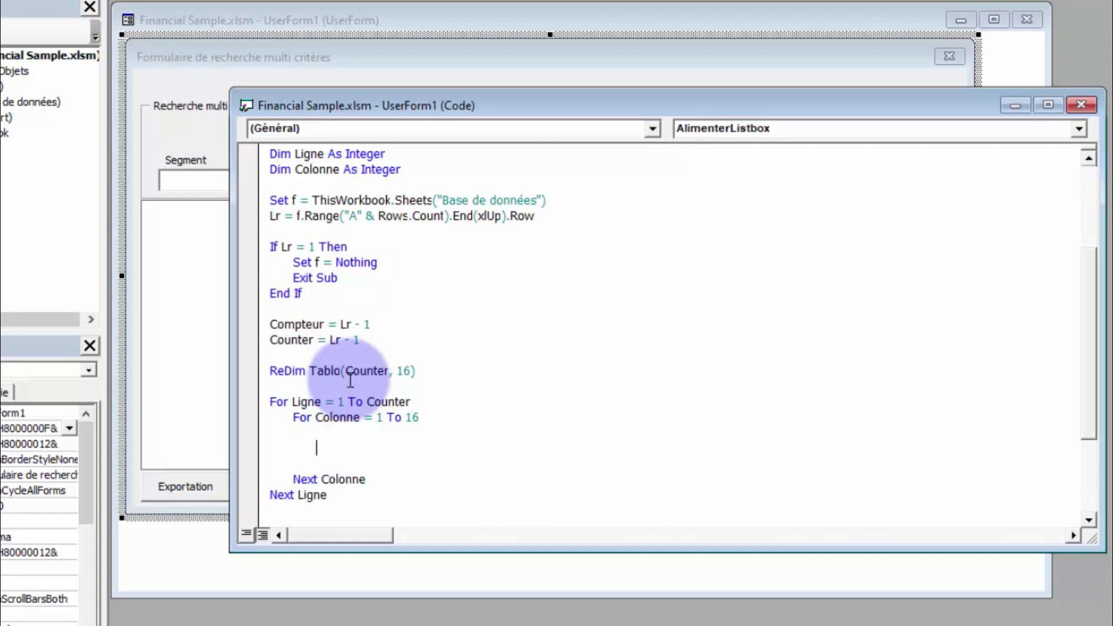
pyautogui.press('Tab')
pyautogui.press('Up')
pyautogui.press('Up')
# Step: Inside the Colonne loop, assign Tablo(Ligne, Colonne) = f.Cells(Ligne + 1, Colonne).Value
pyautogui.write('tablo(')
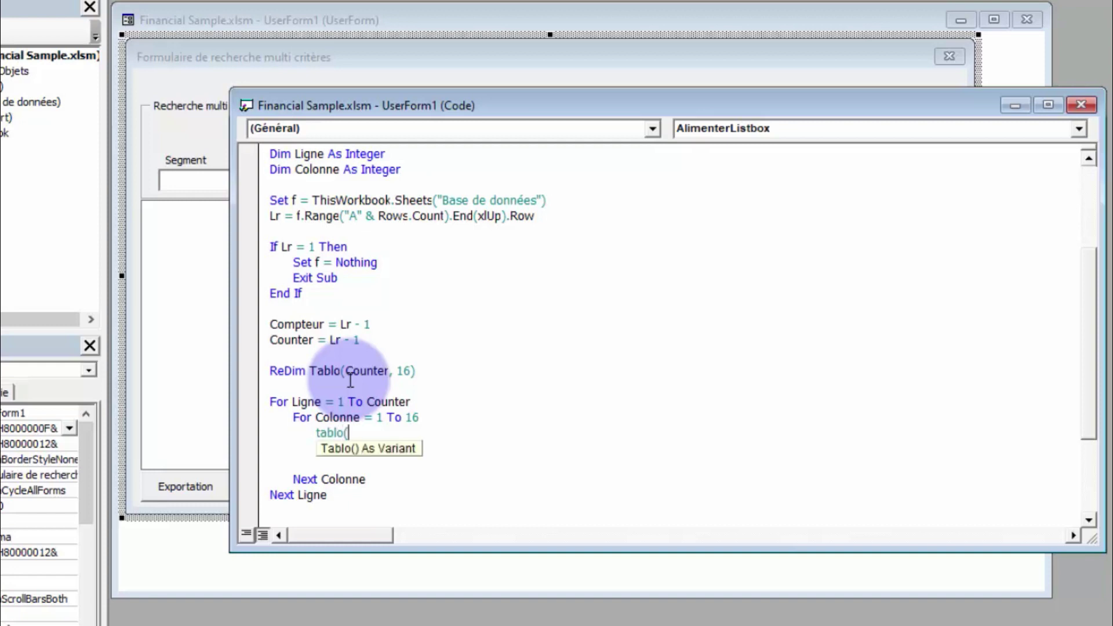
pyautogui.write('ligne,')
pyautogui.write('colonne')
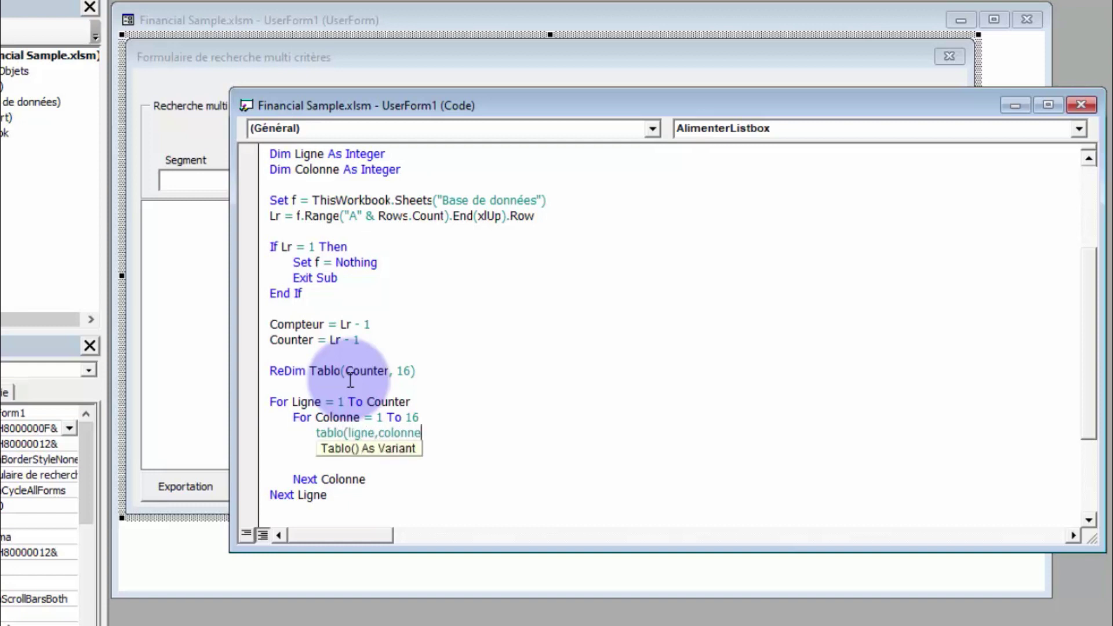
pyautogui.write(')=')
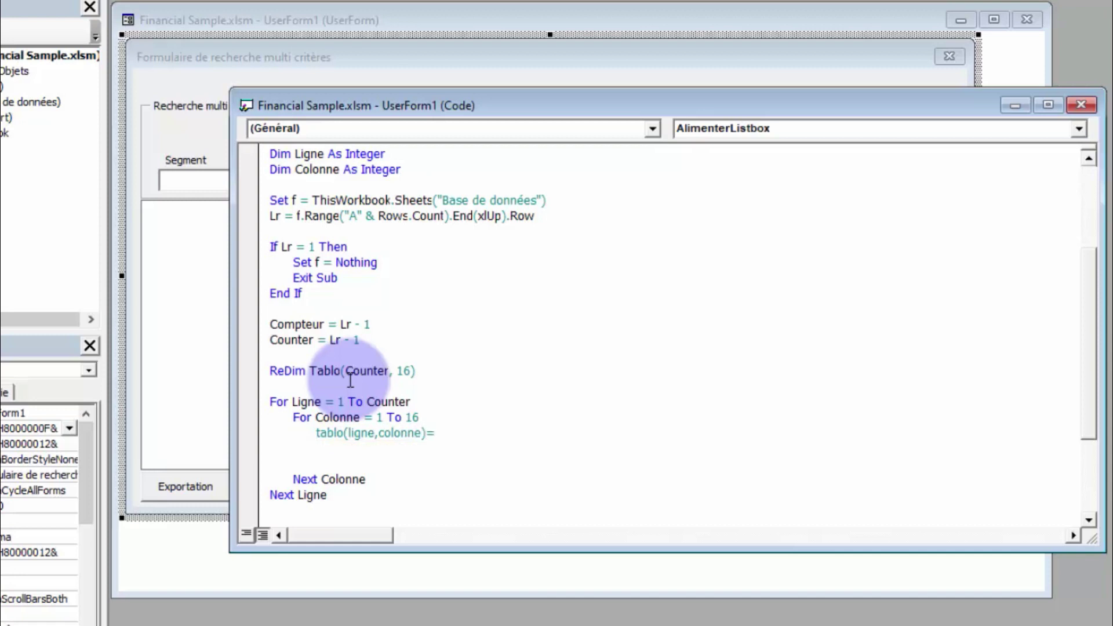
pyautogui.write('f.cell')
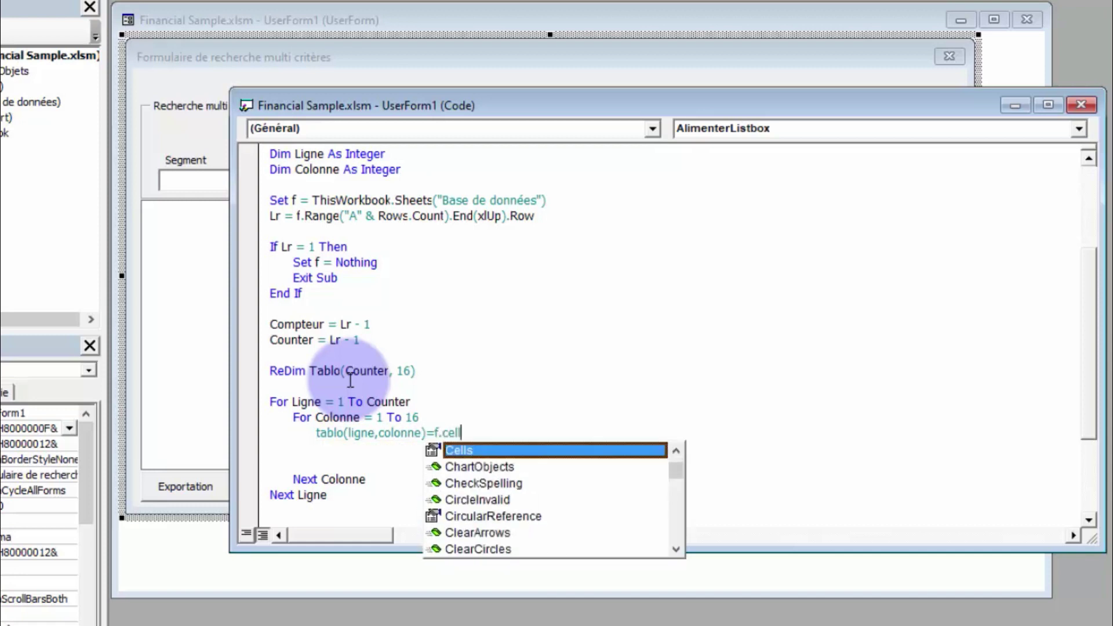
pyautogui.press('Tab')
pyautogui.write('(li')
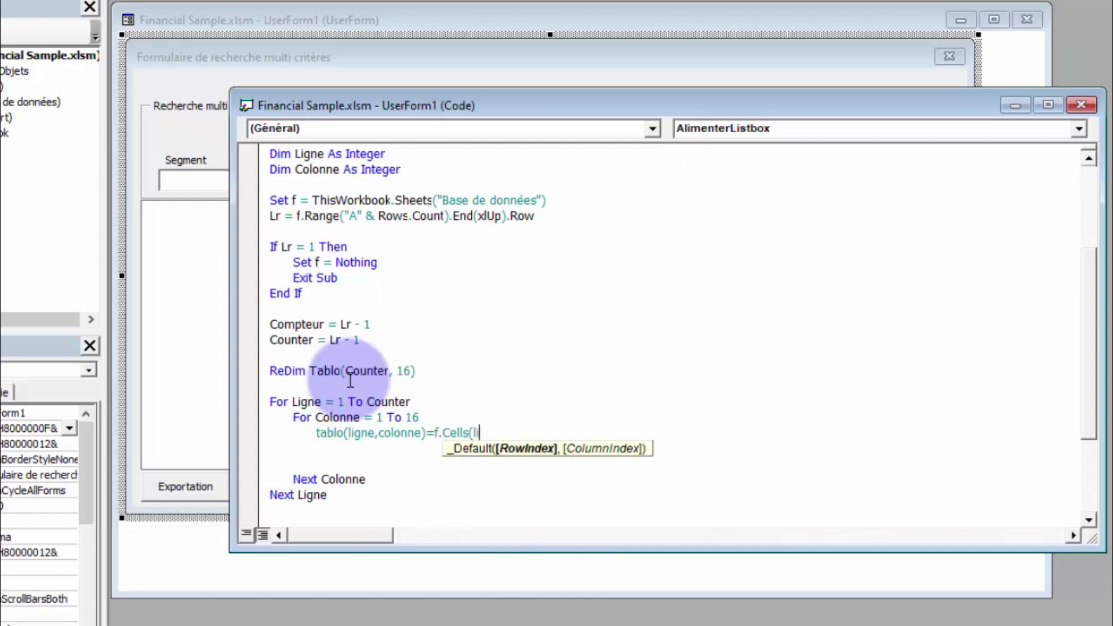
pyautogui.write('gne')
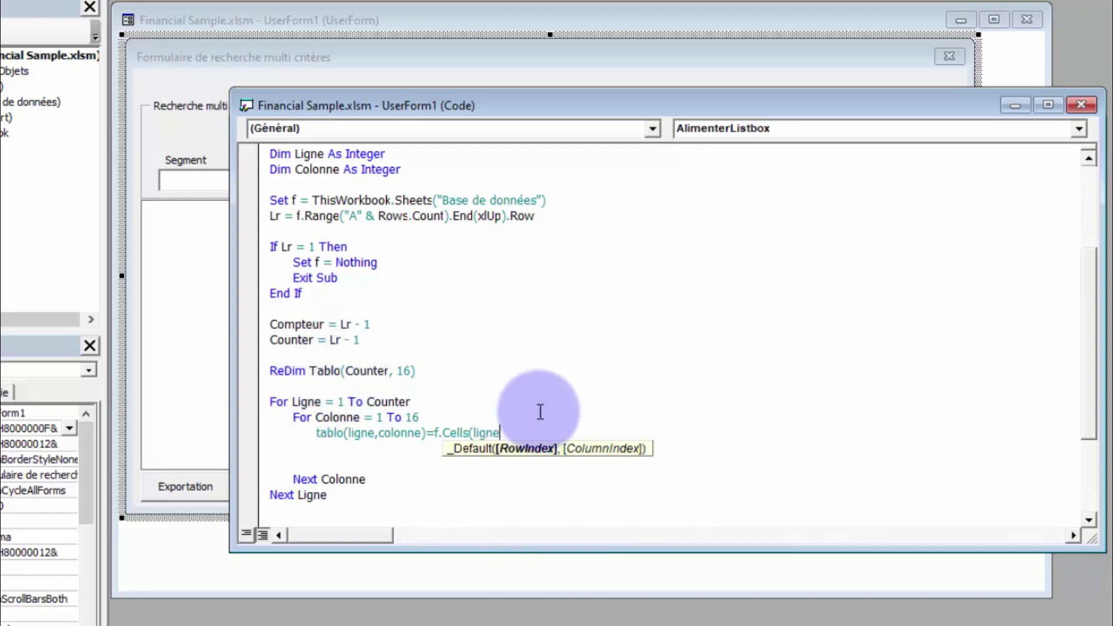
pyautogui.write('+2')
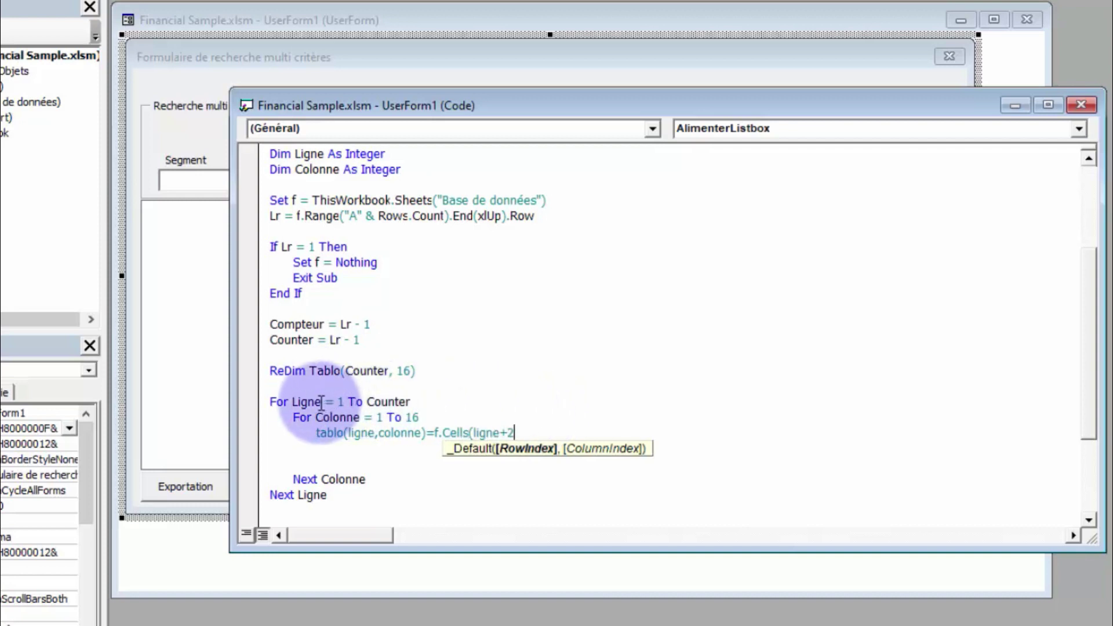
pyautogui.press('BackSpace')
pyautogui.write('1')
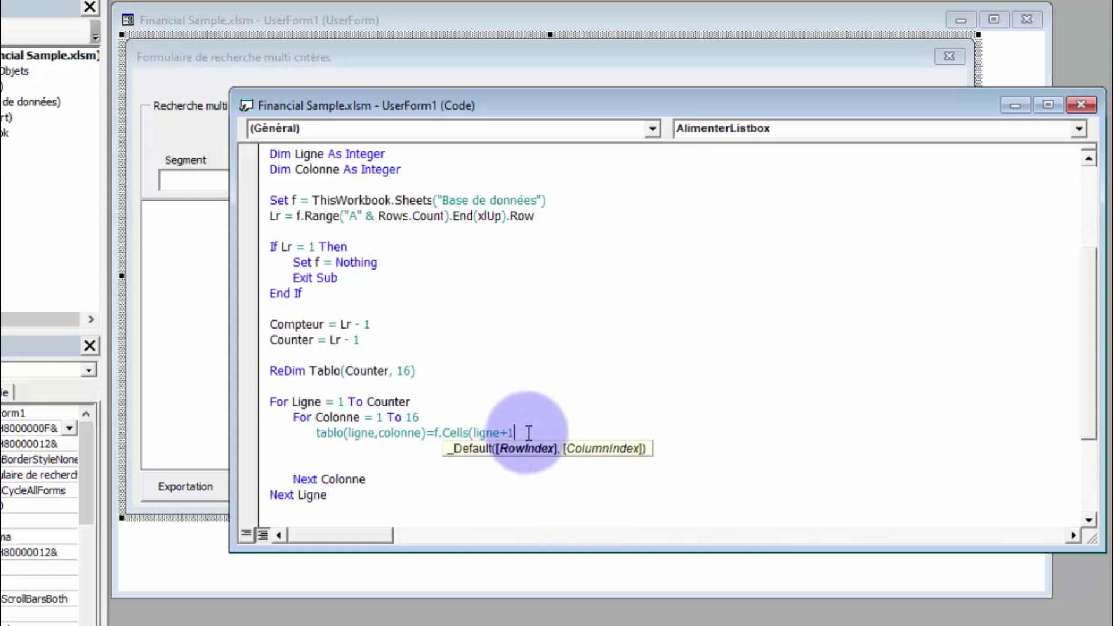
pyautogui.write(',colonn')
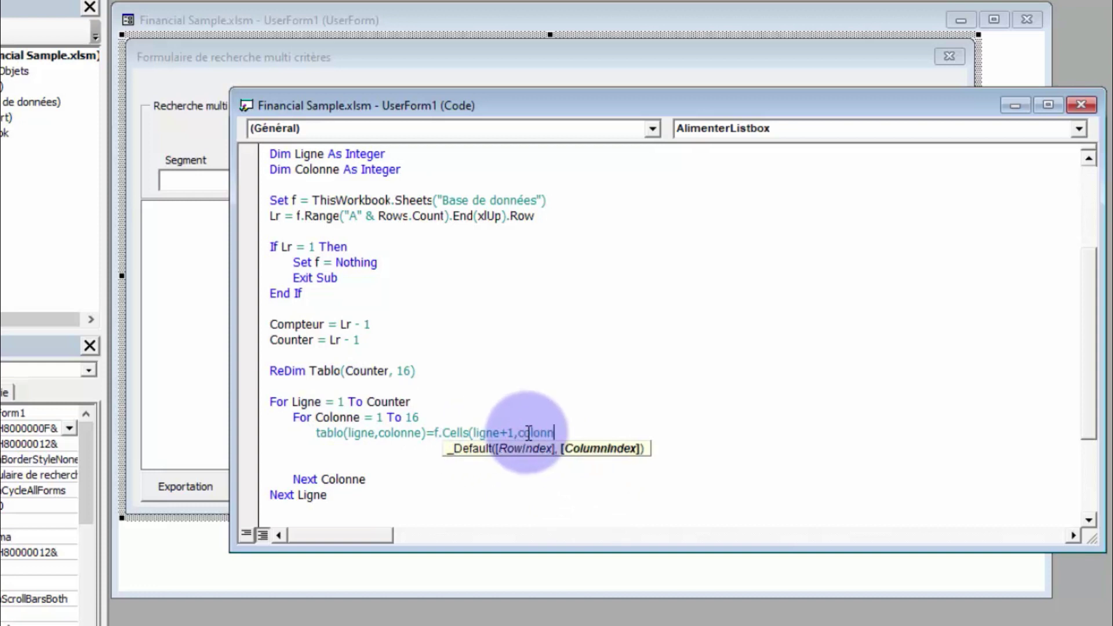
pyautogui.write('e).')
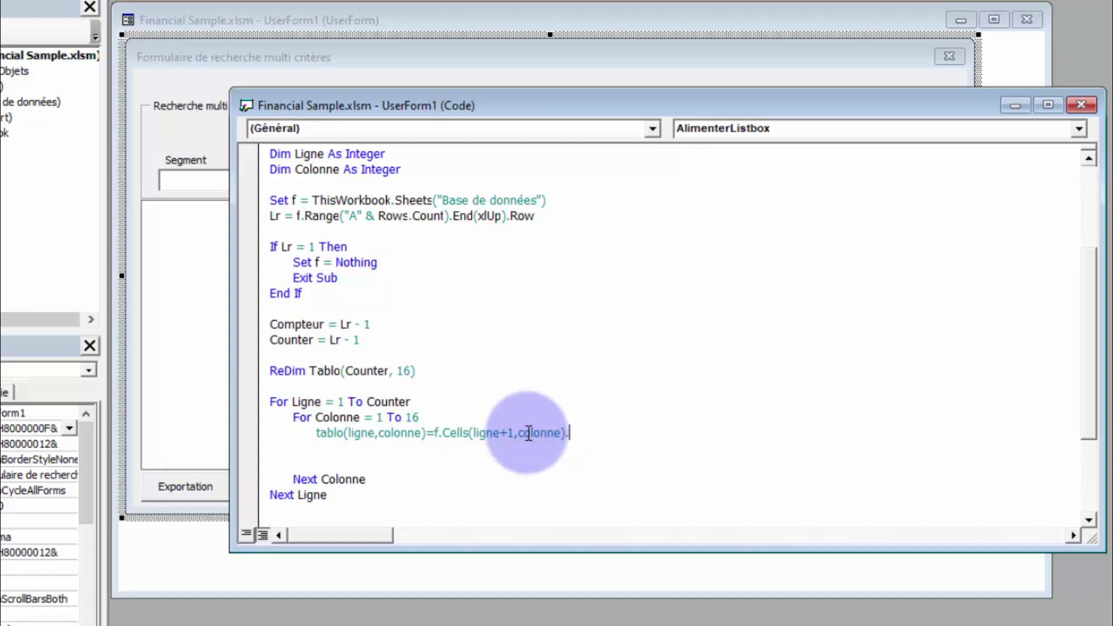
pyautogui.write('value')
pyautogui.press('Down')
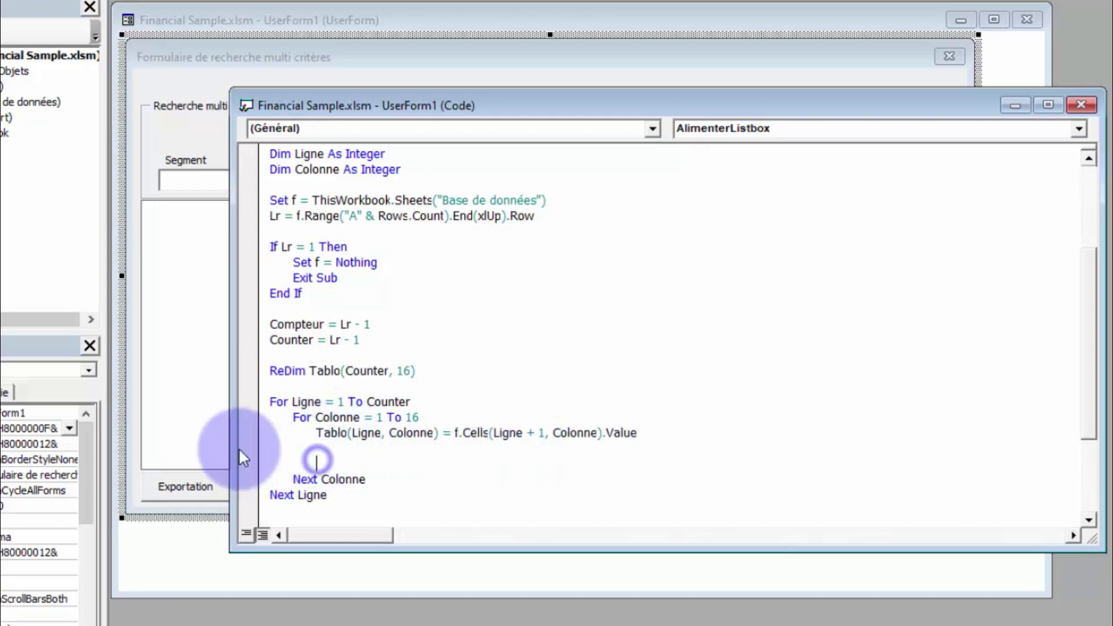
# Step: Remove the extra blank lines before Next Colonne and place the cursor after Next Ligne
pyautogui.click(258, 450)
pyautogui.press('BackSpace')
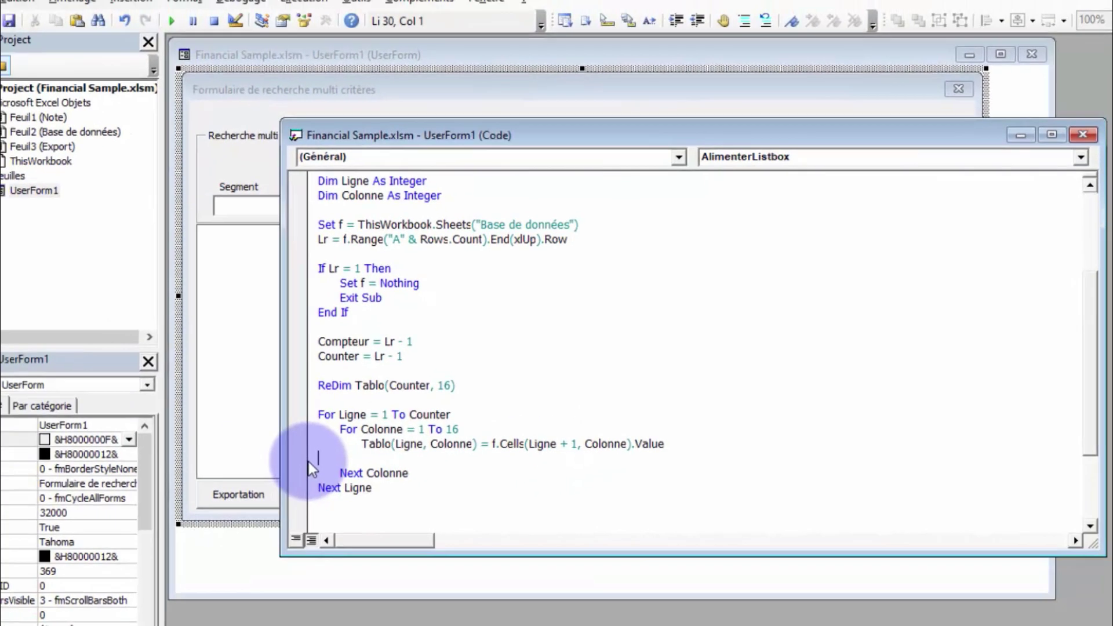
pyautogui.press('Delete')
pyautogui.click(442, 481)
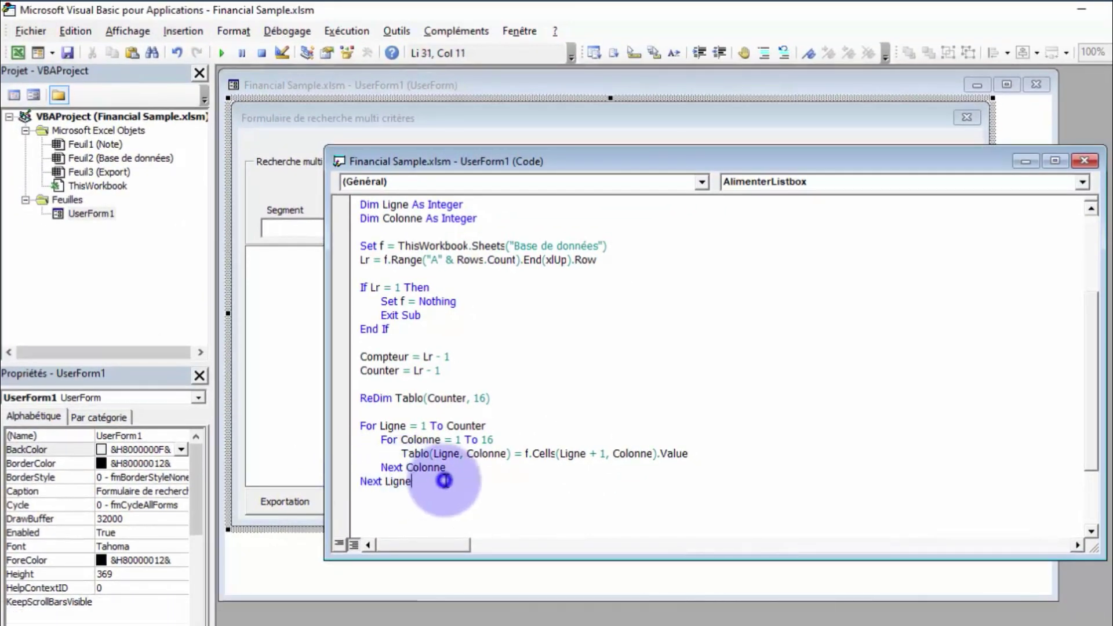
pyautogui.scroll(-3, 444, 481)
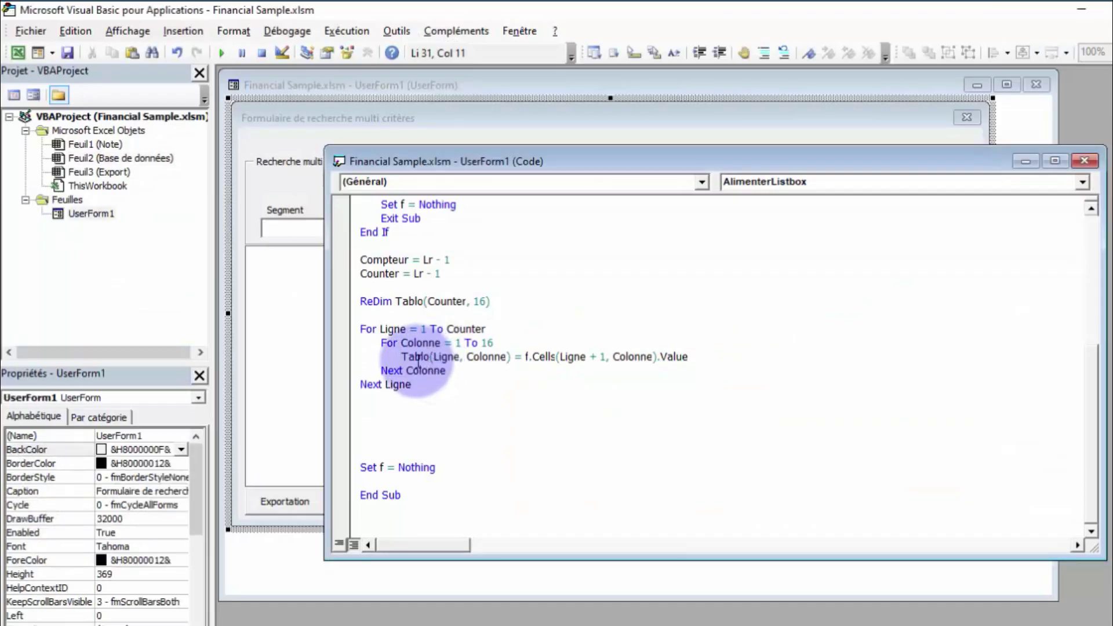
pyautogui.doubleClick(414, 356)
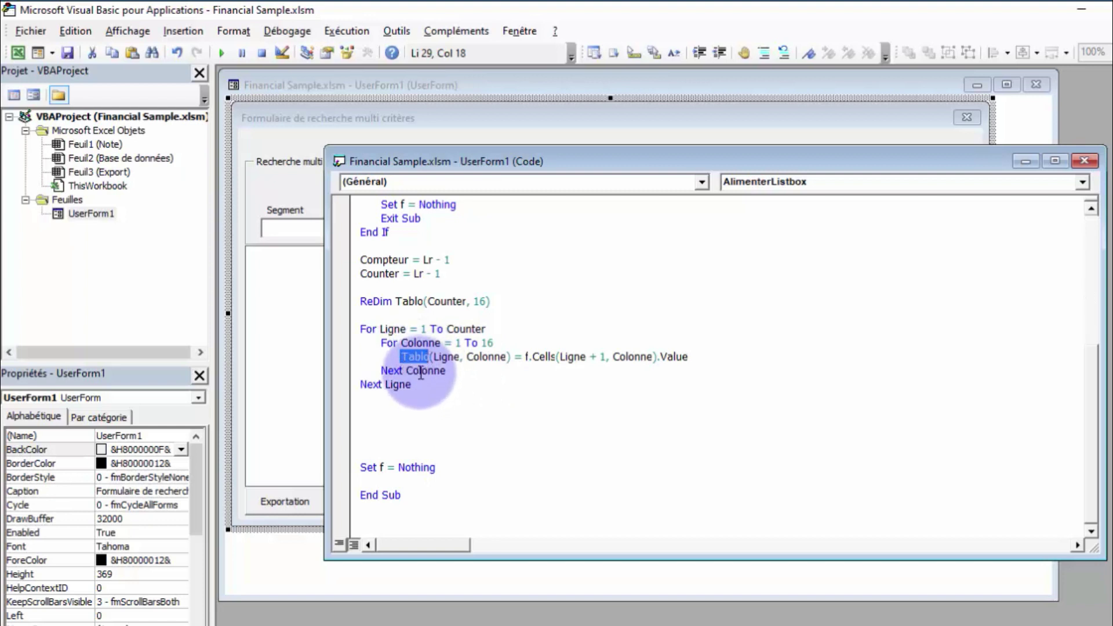
pyautogui.click(373, 411)
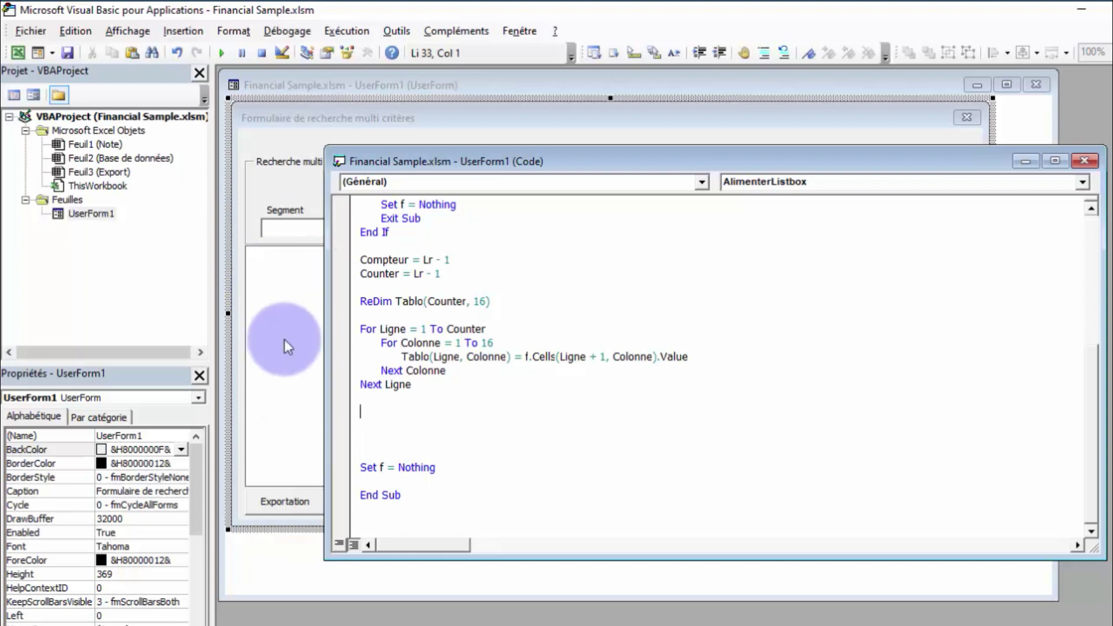
# Step: Add Me.ListBox1.Clear after the loops
pyautogui.write('me')
pyautogui.write('.m')
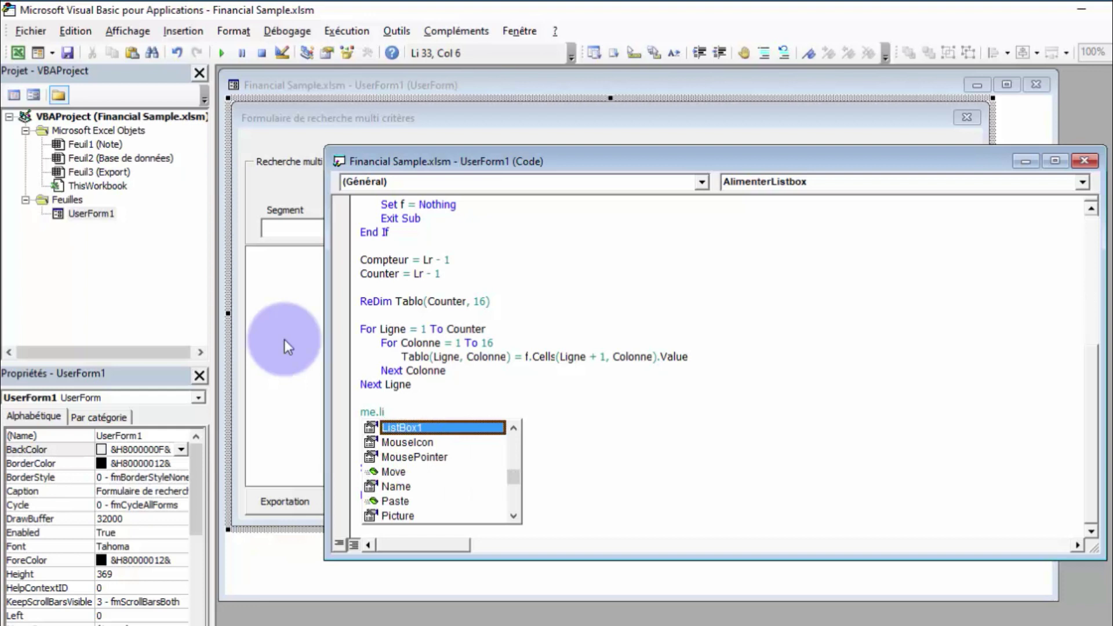
pyautogui.write('.cle')
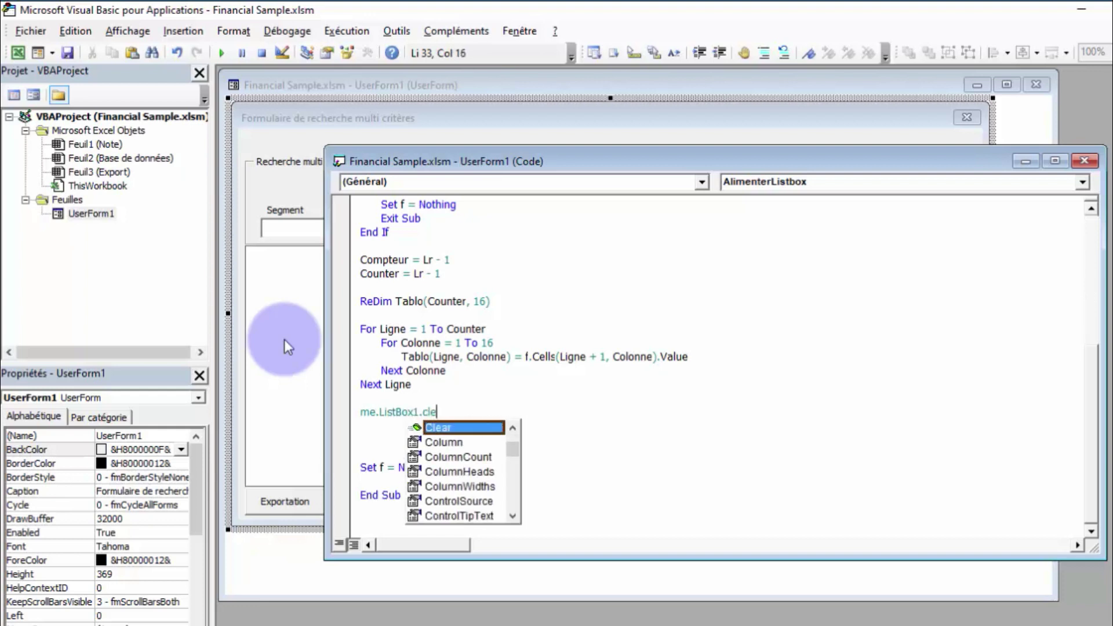
pyautogui.press('Tab')
pyautogui.press('Return')
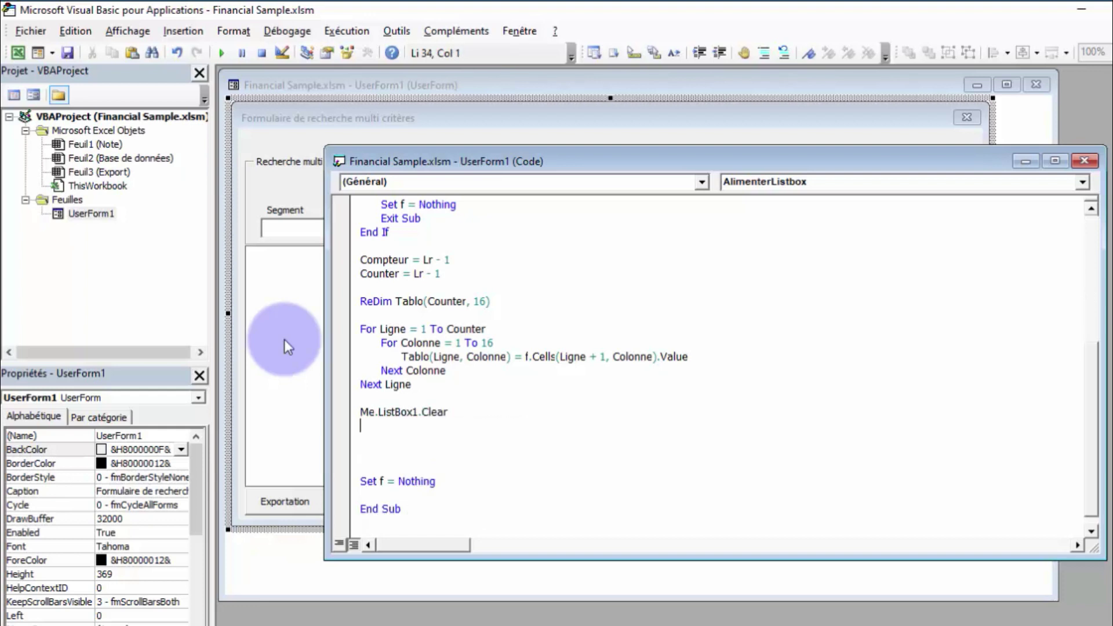
# Step: Add Me.ListBox1.List = Tablo to load the array into the list box
pyautogui.write('me.')
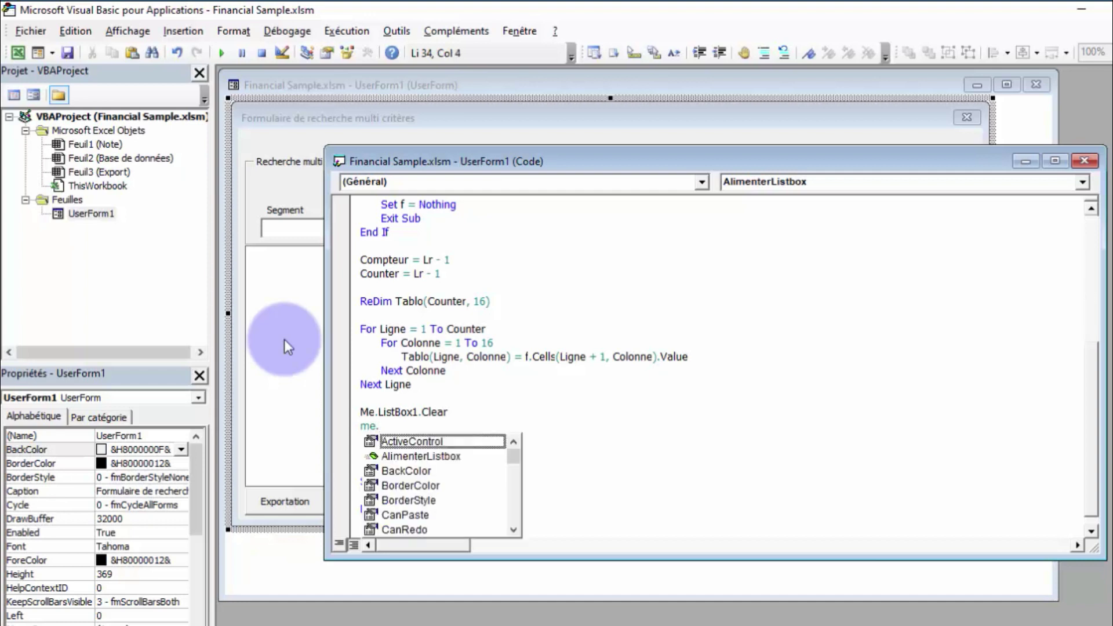
pyautogui.write('lis')
pyautogui.press('Tab')
pyautogui.write('.')
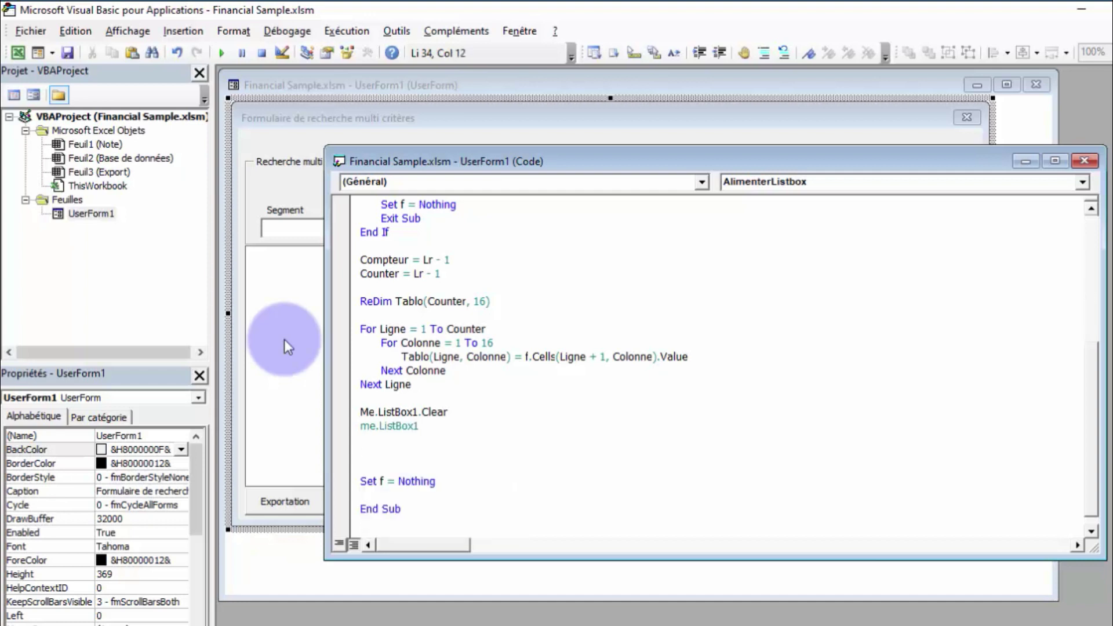
pyautogui.write('li')
pyautogui.press('Tab')
pyautogui.write('=t')
pyautogui.write('ablo')
pyautogui.press('Return')
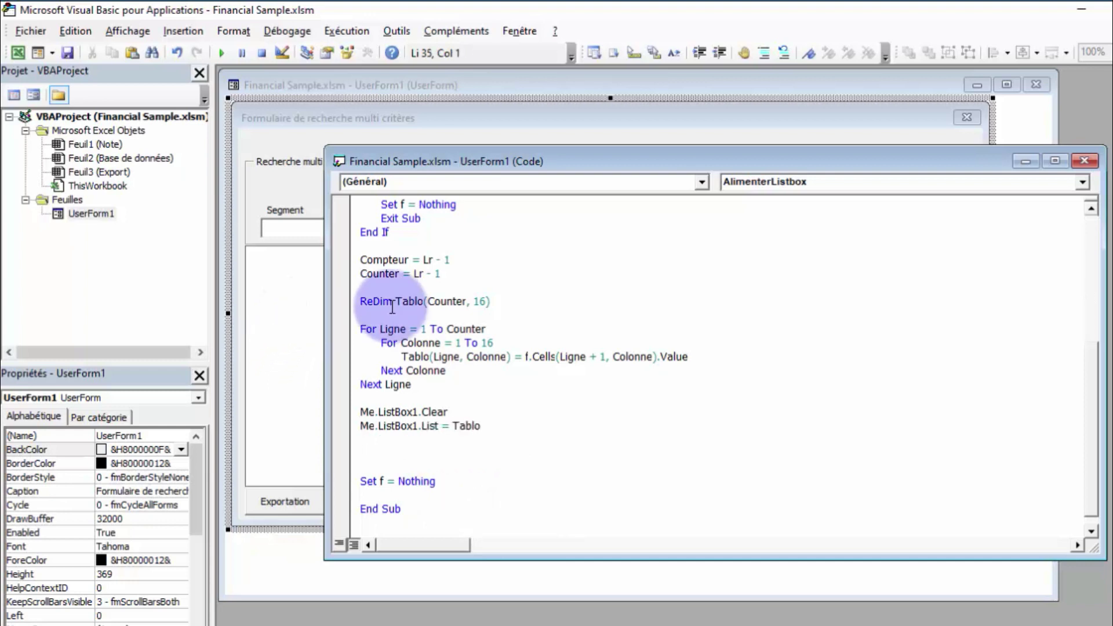
pyautogui.click(413, 302)
pyautogui.scroll(1, 414, 307)
# Step: Add a UserForm_Initialize procedure to UserForm1 containing Call AlimenterListbox
pyautogui.scroll(5, 417, 306)
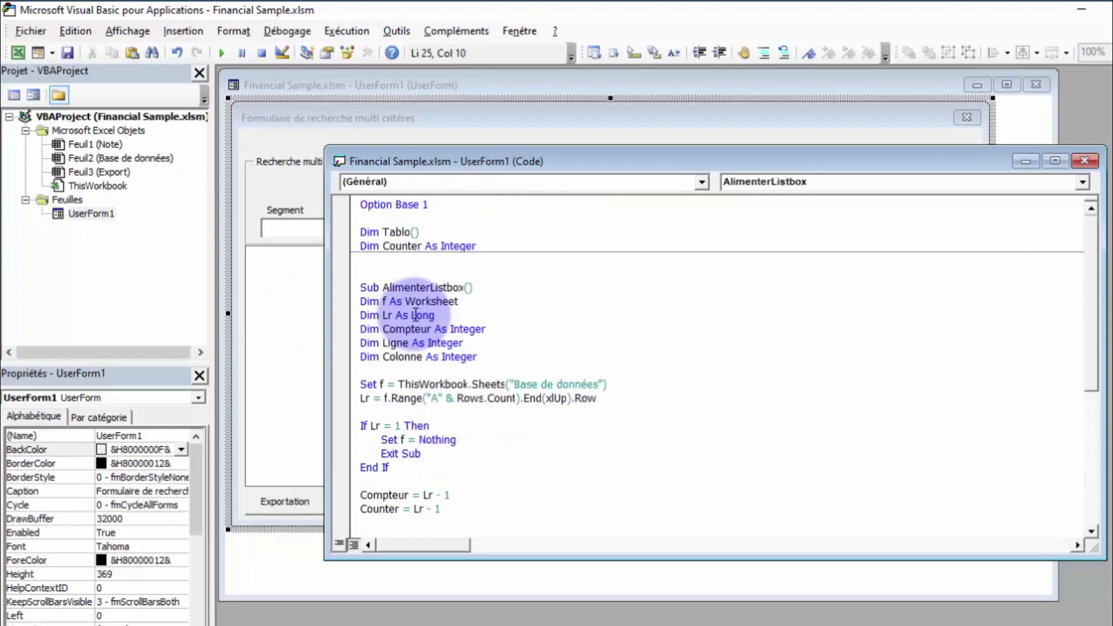
pyautogui.doubleClick(424, 288)
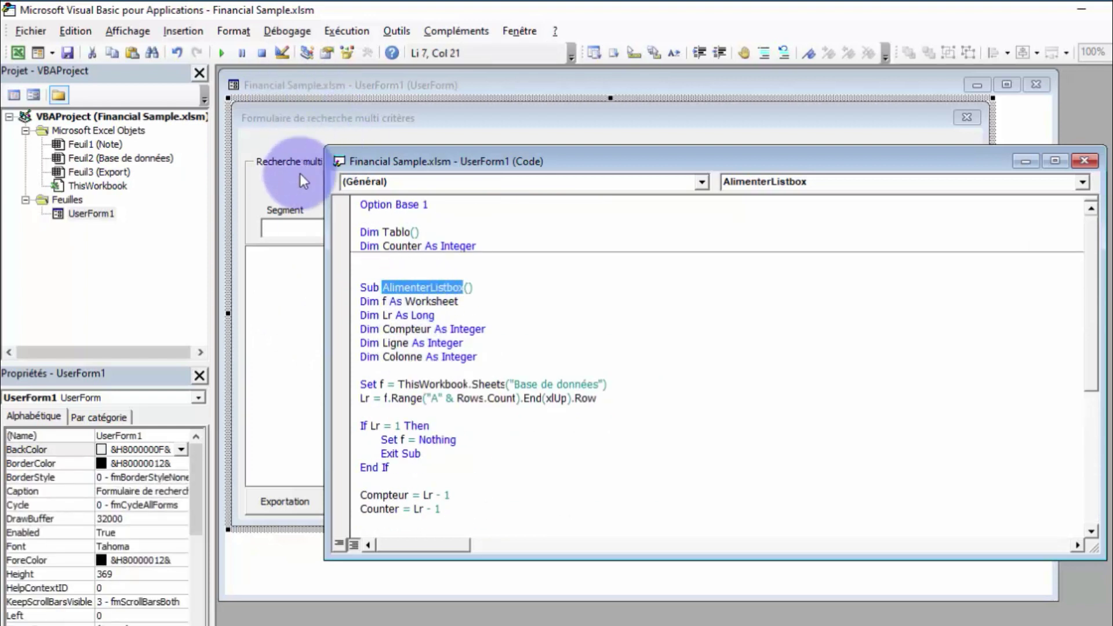
pyautogui.click(488, 130)
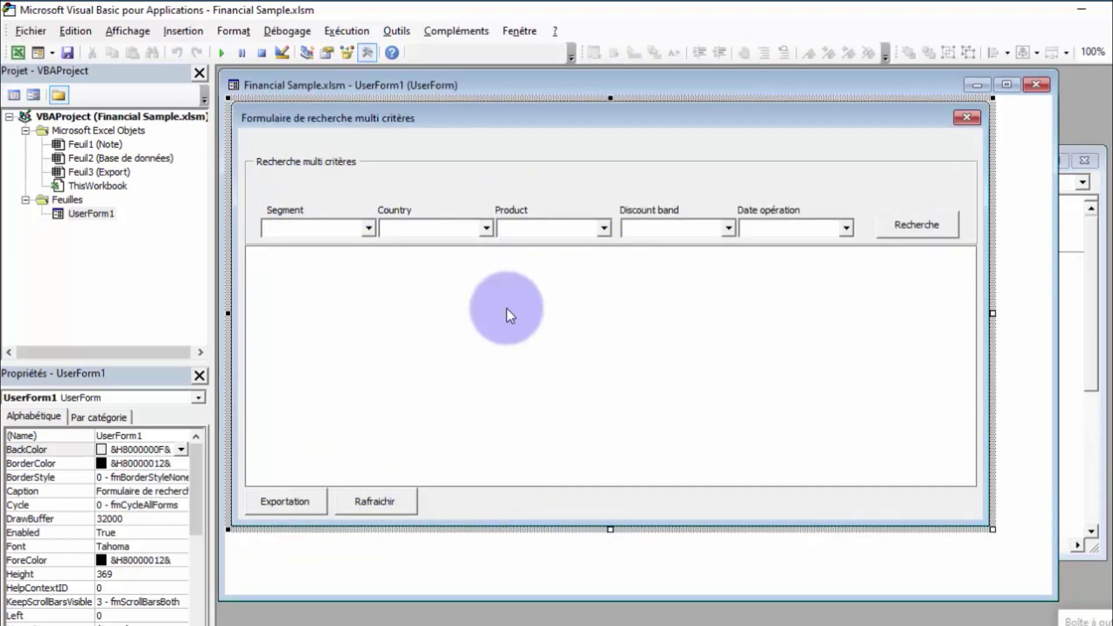
pyautogui.doubleClick(612, 140)
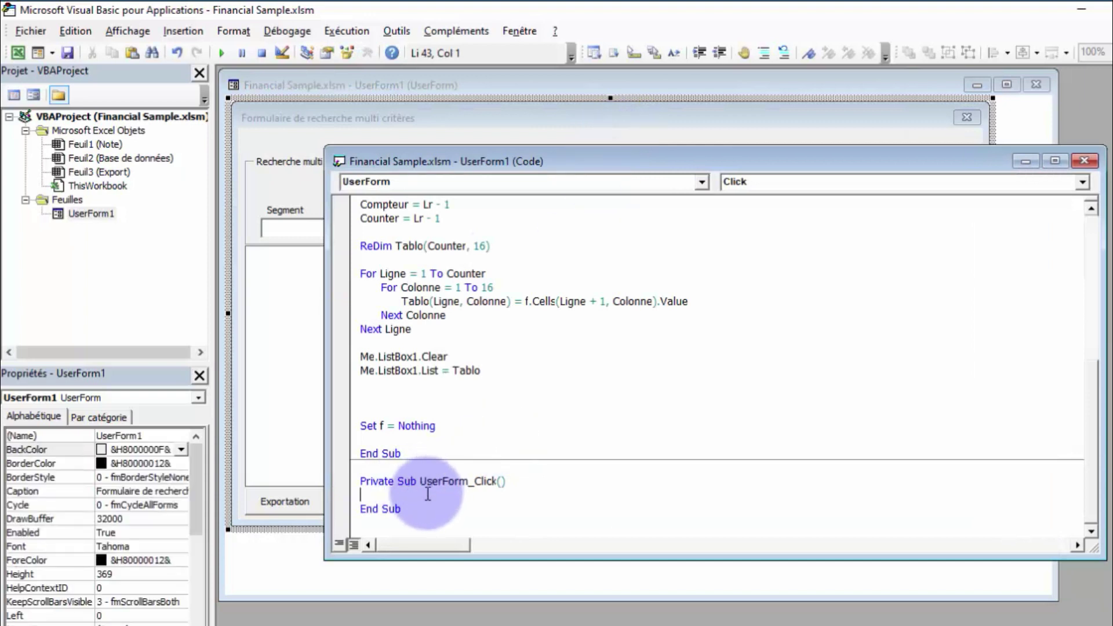
pyautogui.click(930, 184)
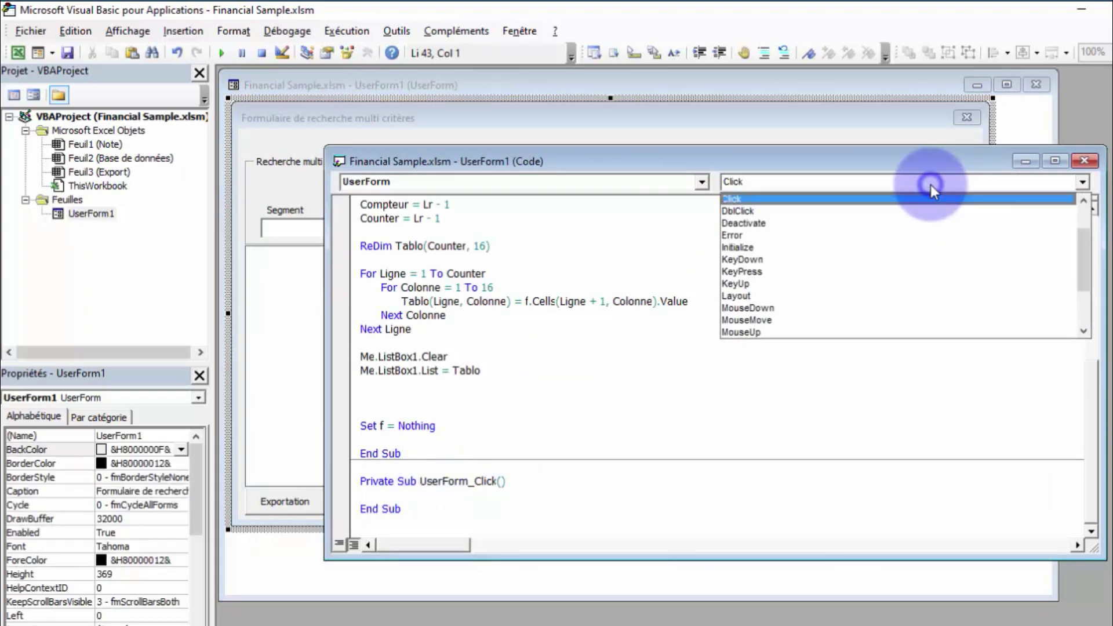
pyautogui.click(809, 246)
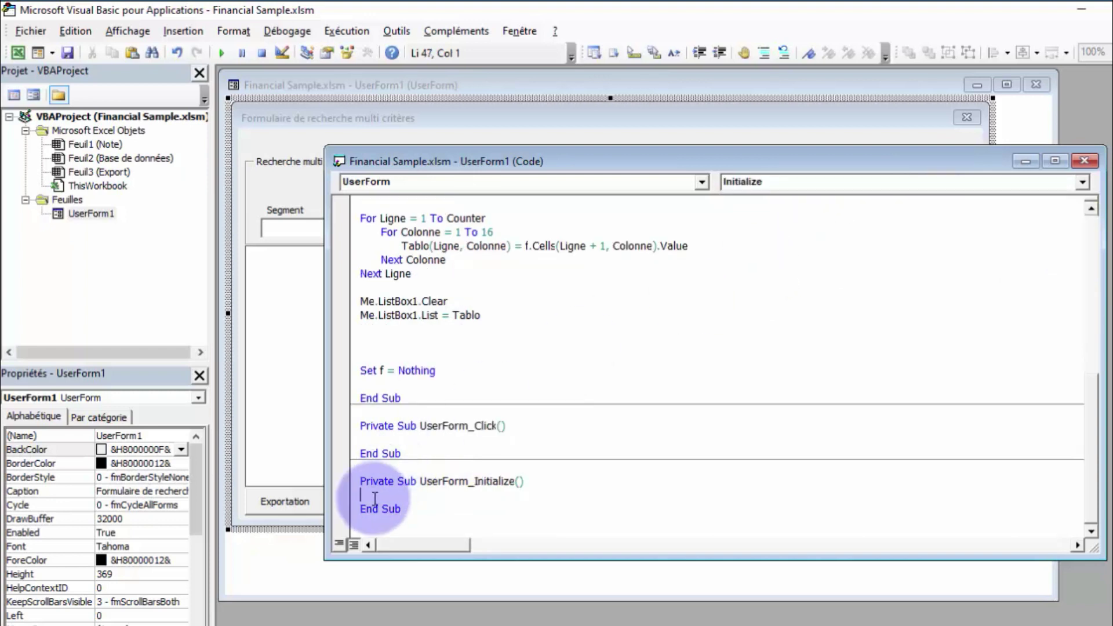
pyautogui.write('cal')
pyautogui.write(' AlimenterListbox')
pyautogui.click(451, 467)
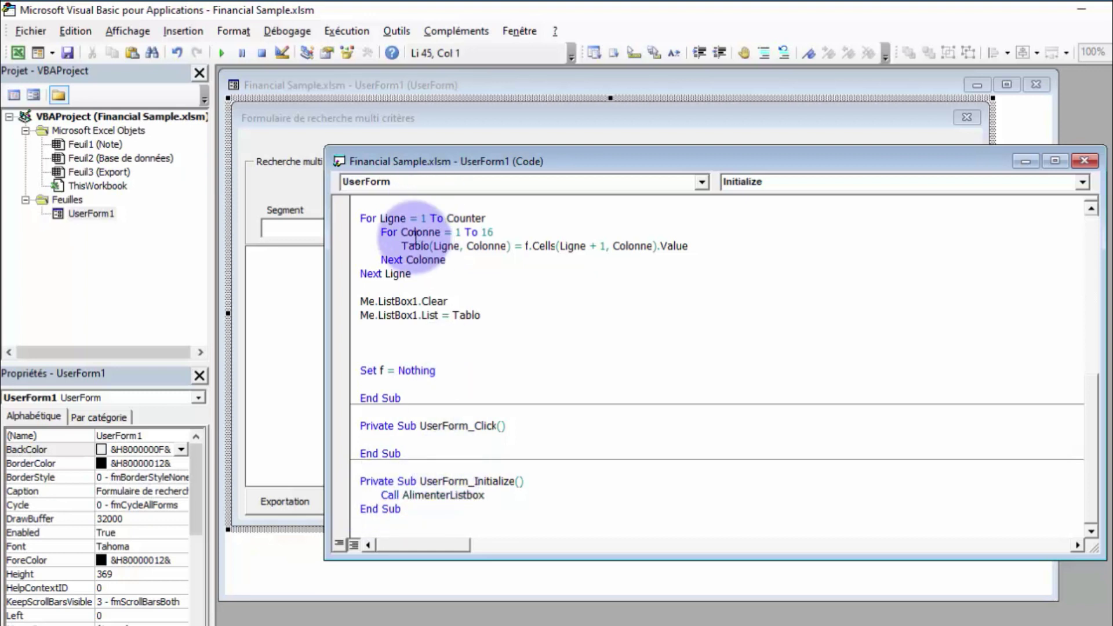
# Step: Run UserForm1 and scroll through the filled list box rows
pyautogui.click(225, 53)
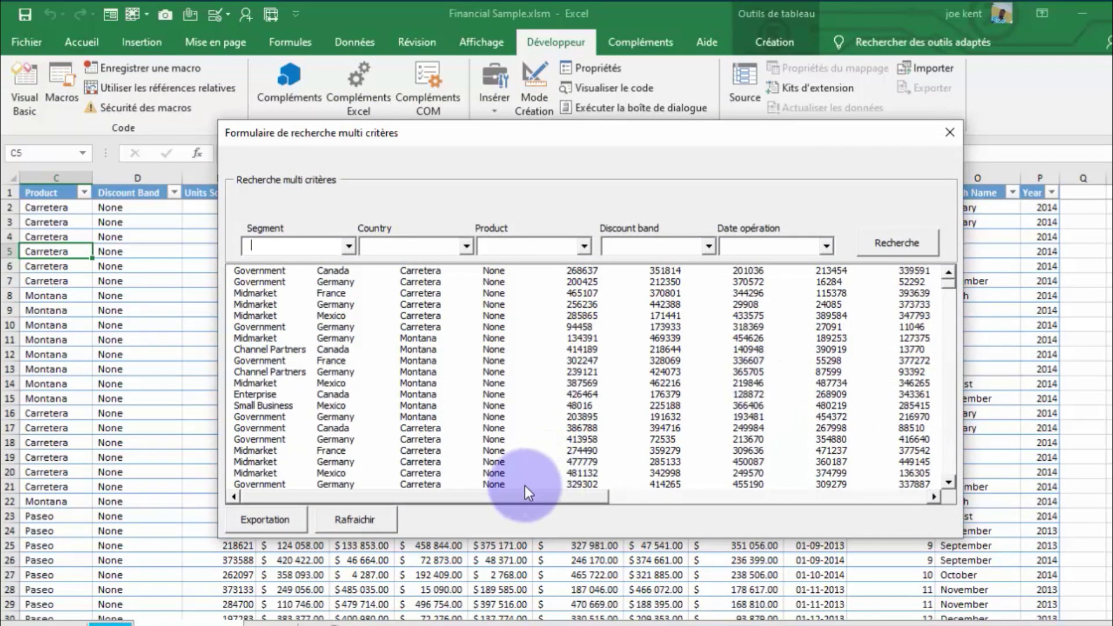
pyautogui.moveTo(514, 495); pyautogui.dragTo(353, 502)
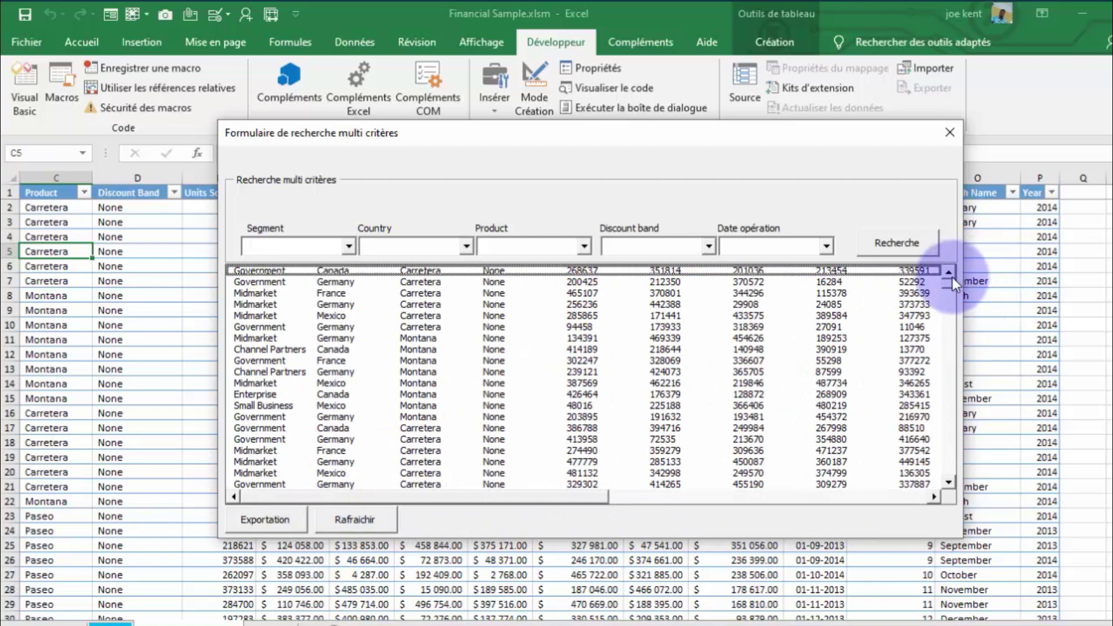
pyautogui.moveTo(948, 284)
pyautogui.mouseDown()
pyautogui.moveTo(955, 479)
pyautogui.moveTo(960, 224)
pyautogui.mouseUp()
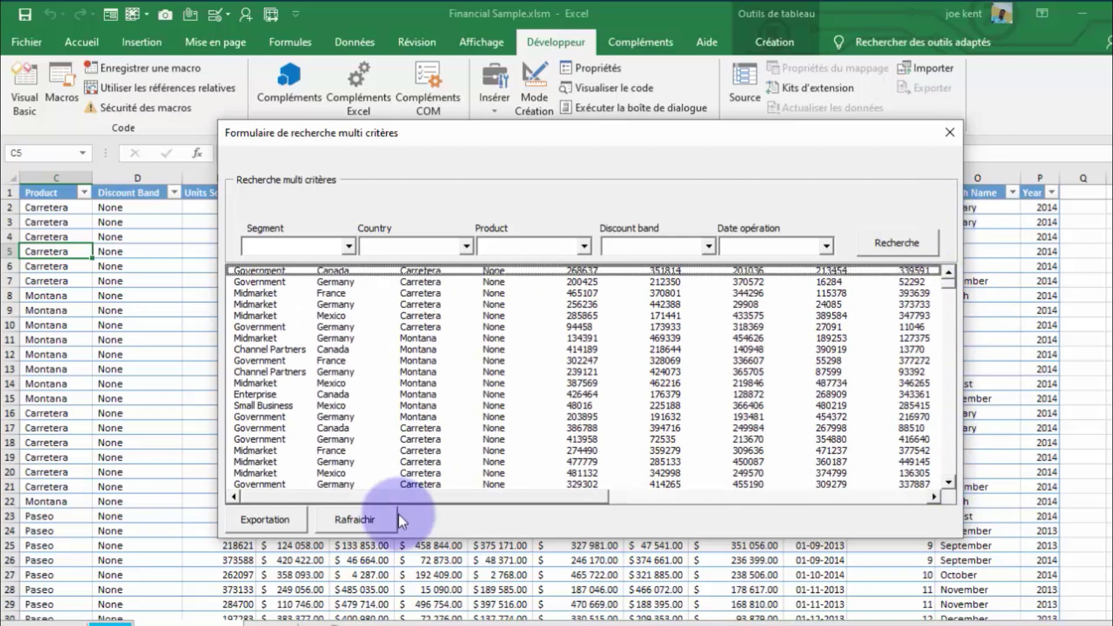
# Step: Try the Exportation, search and Rafraichir buttons, then close the form
pyautogui.click(276, 520)
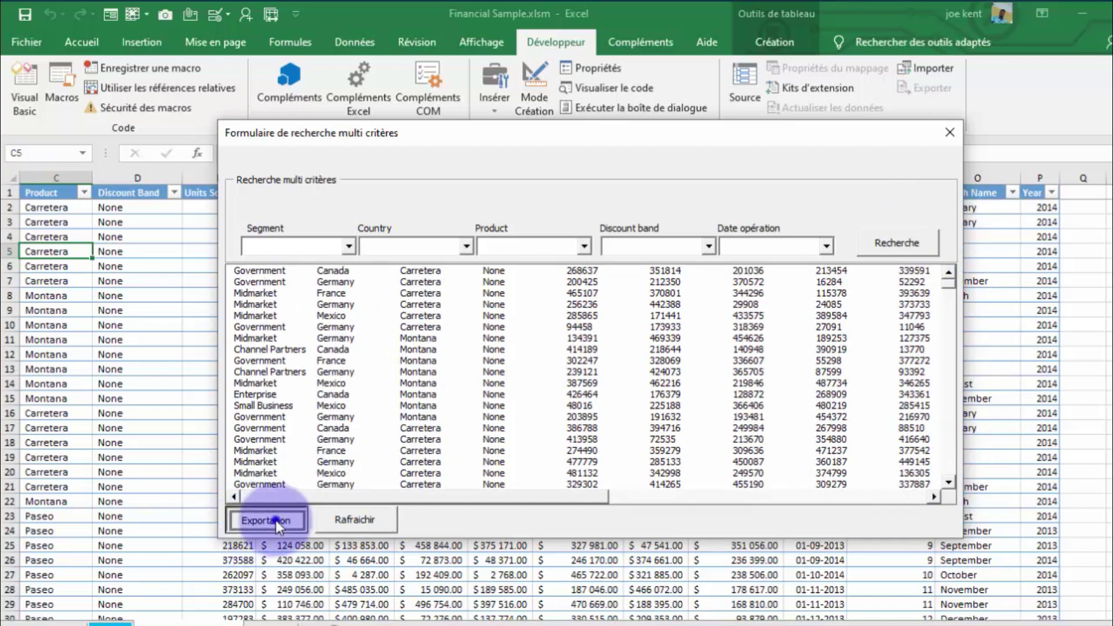
pyautogui.click(893, 235)
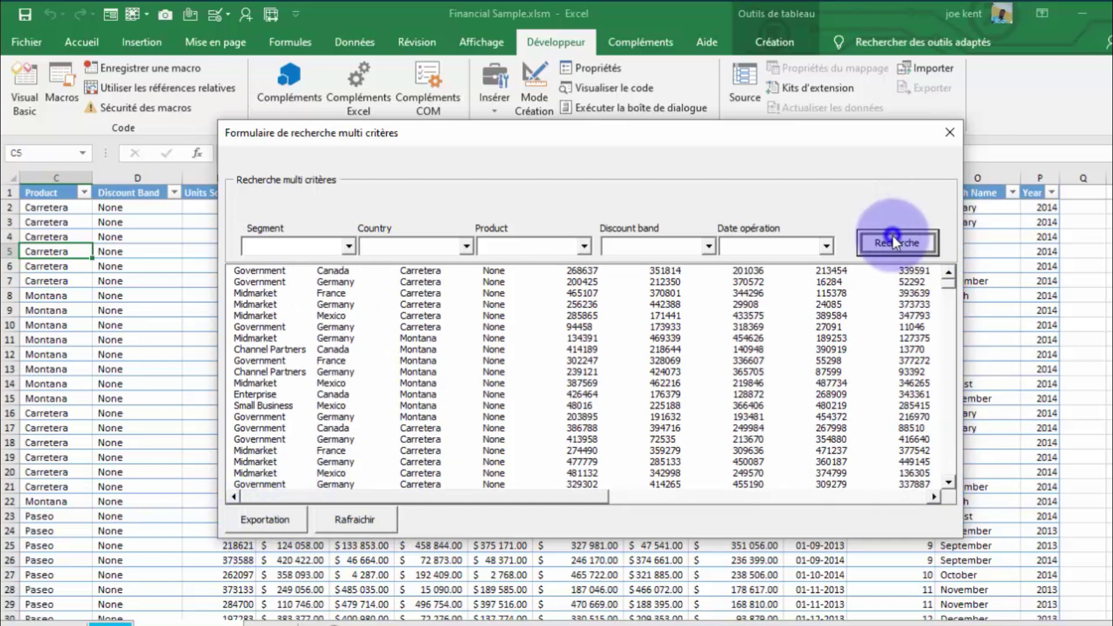
pyautogui.click(280, 522)
pyautogui.click(367, 517)
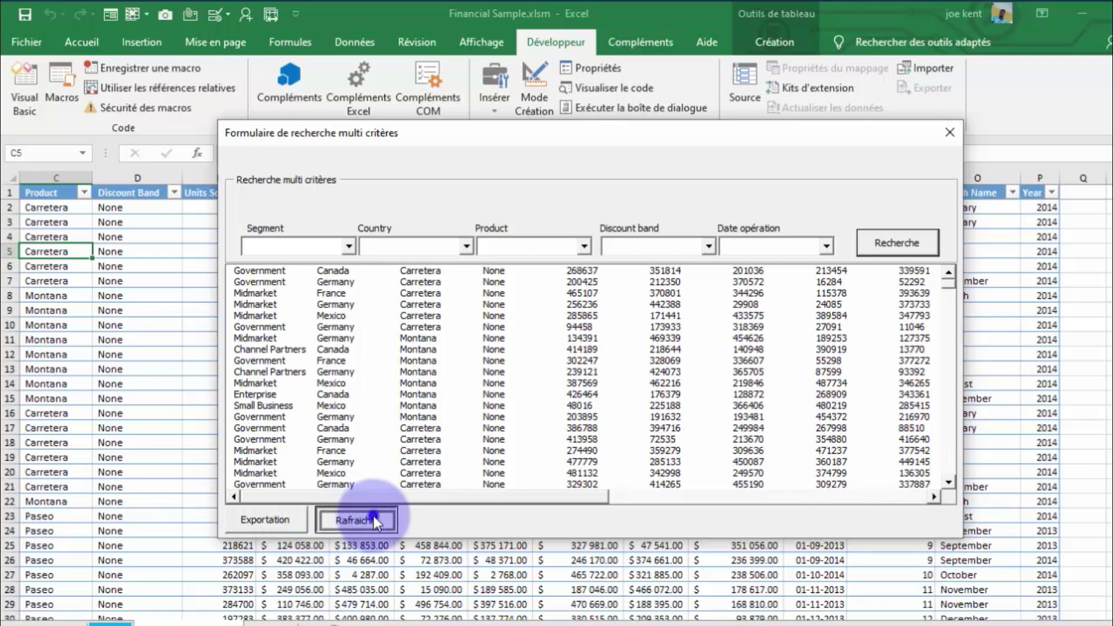
pyautogui.click(285, 521)
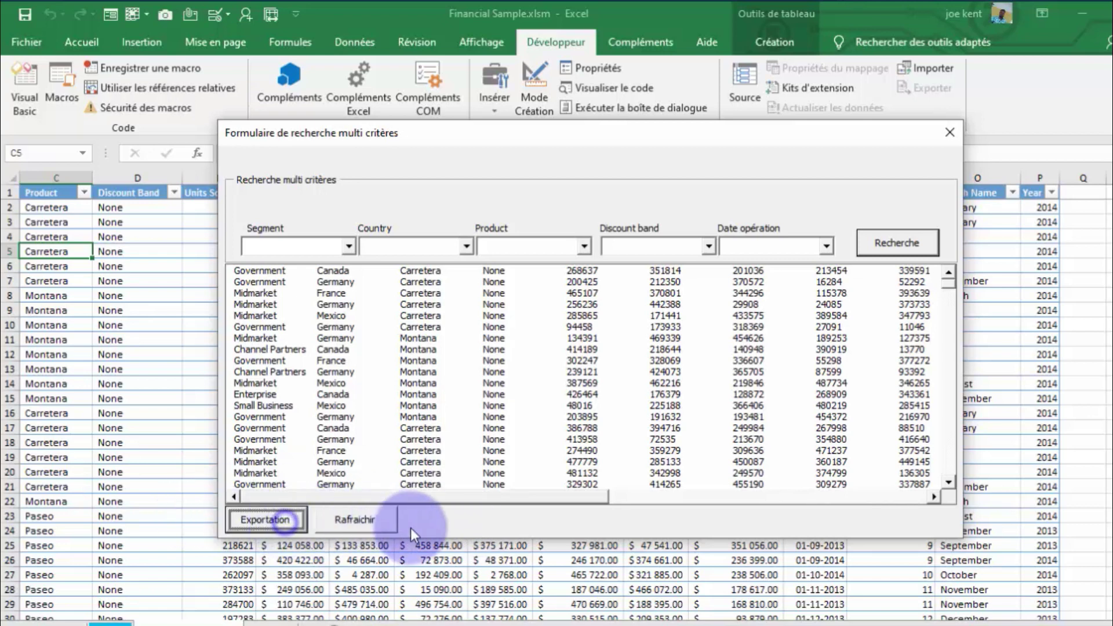
pyautogui.click(340, 527)
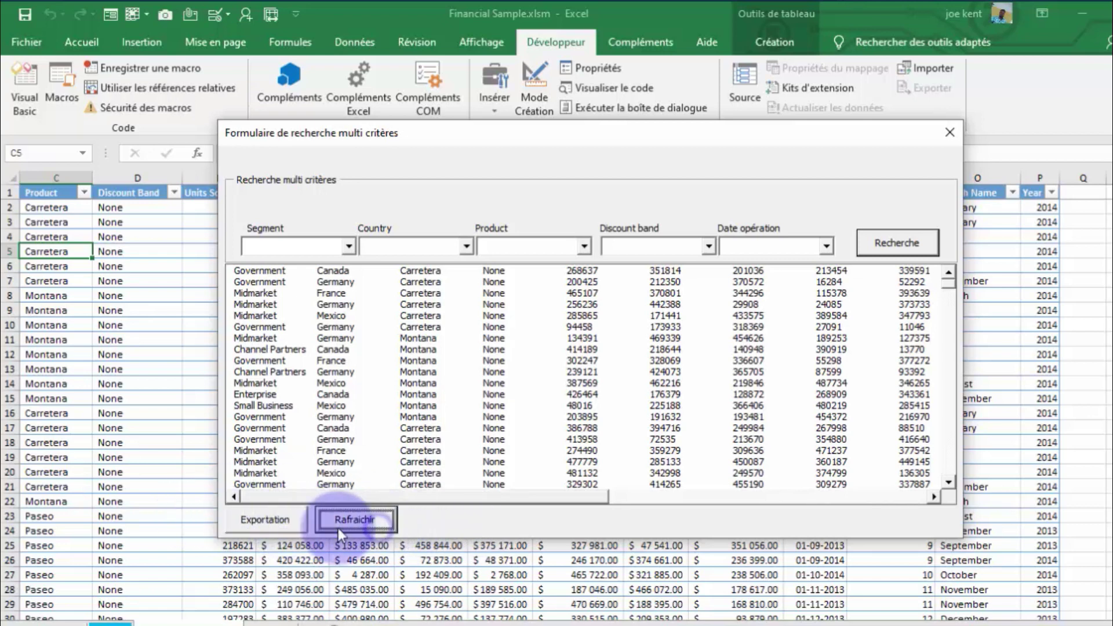
pyautogui.click(280, 526)
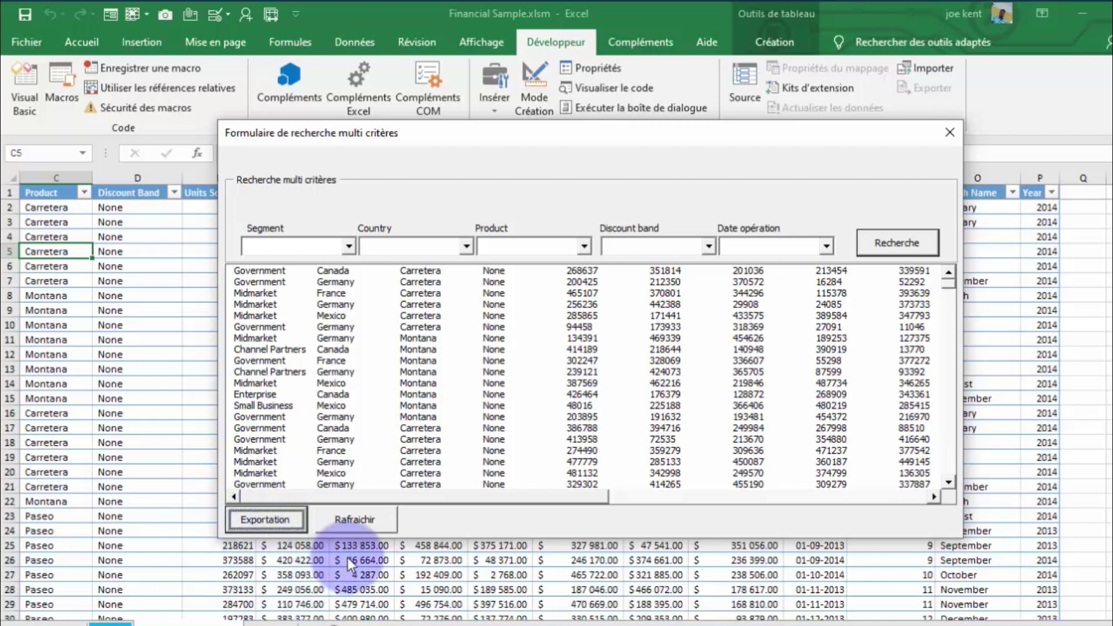
pyautogui.click(371, 528)
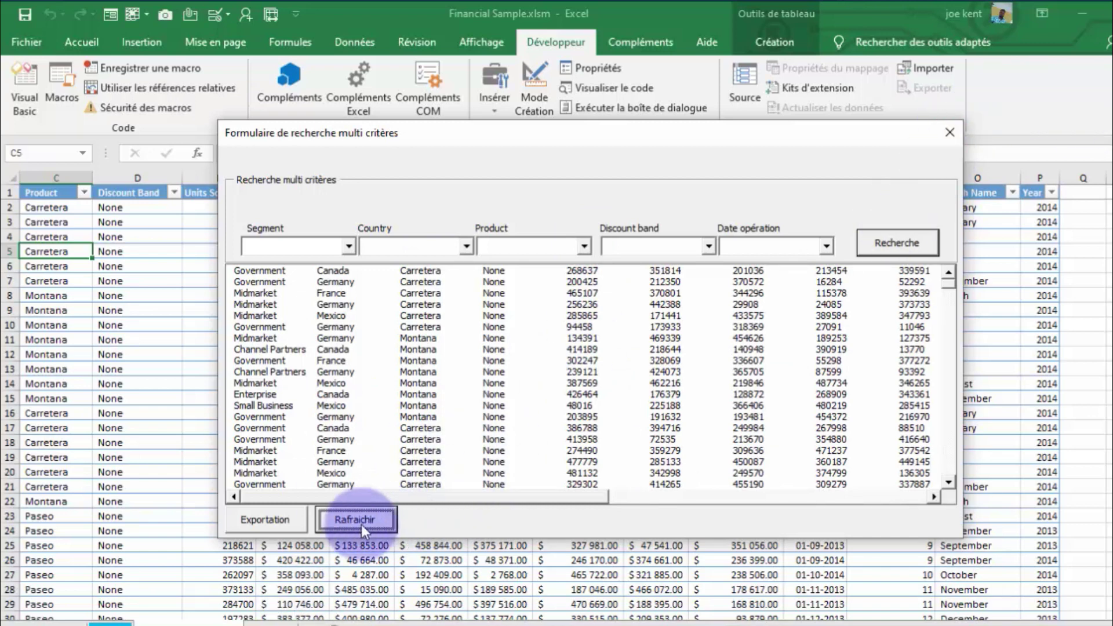
pyautogui.click(948, 143)
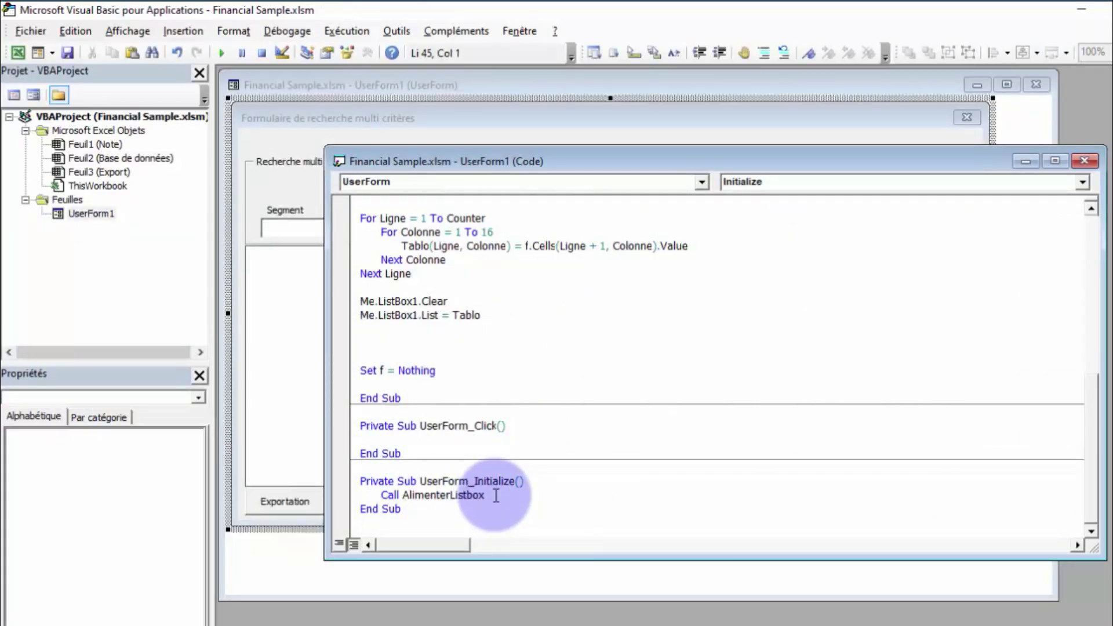
# Step: Paste Call AlimenterListbox into a new Cmd_Rafraichir_Click procedure
pyautogui.click(313, 422)
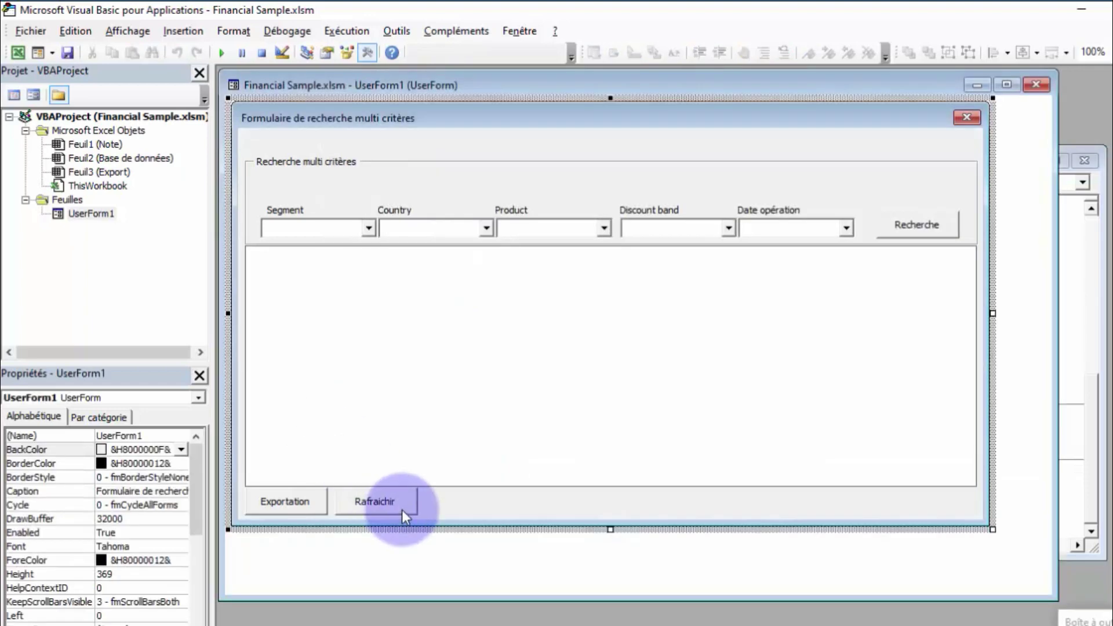
pyautogui.doubleClick(402, 510)
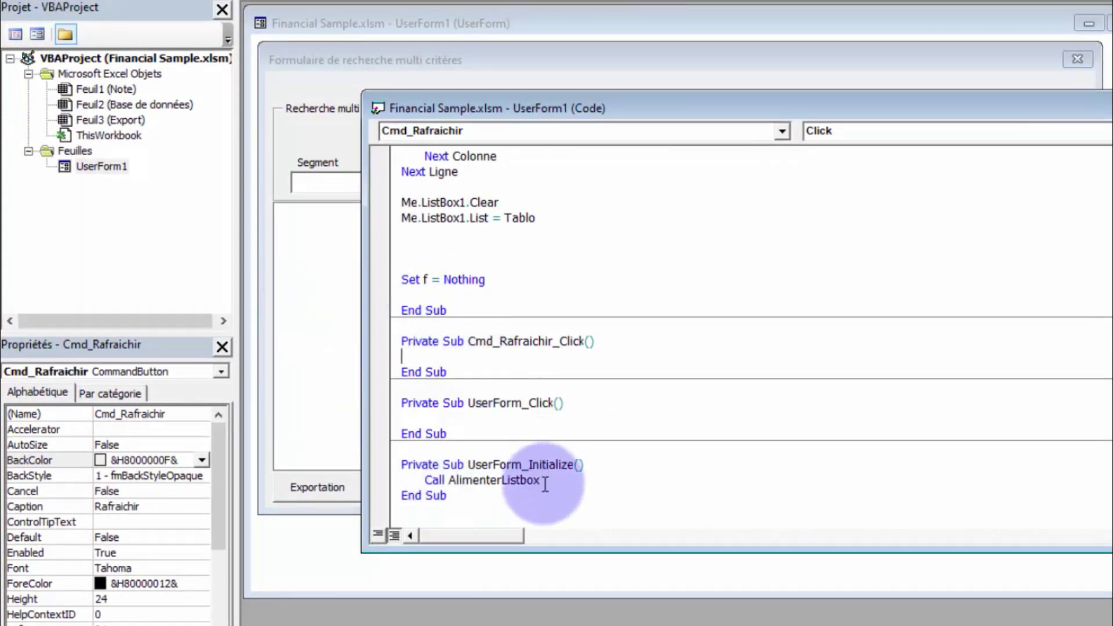
pyautogui.click(540, 481)
pyautogui.moveTo(540, 481); pyautogui.dragTo(427, 480)
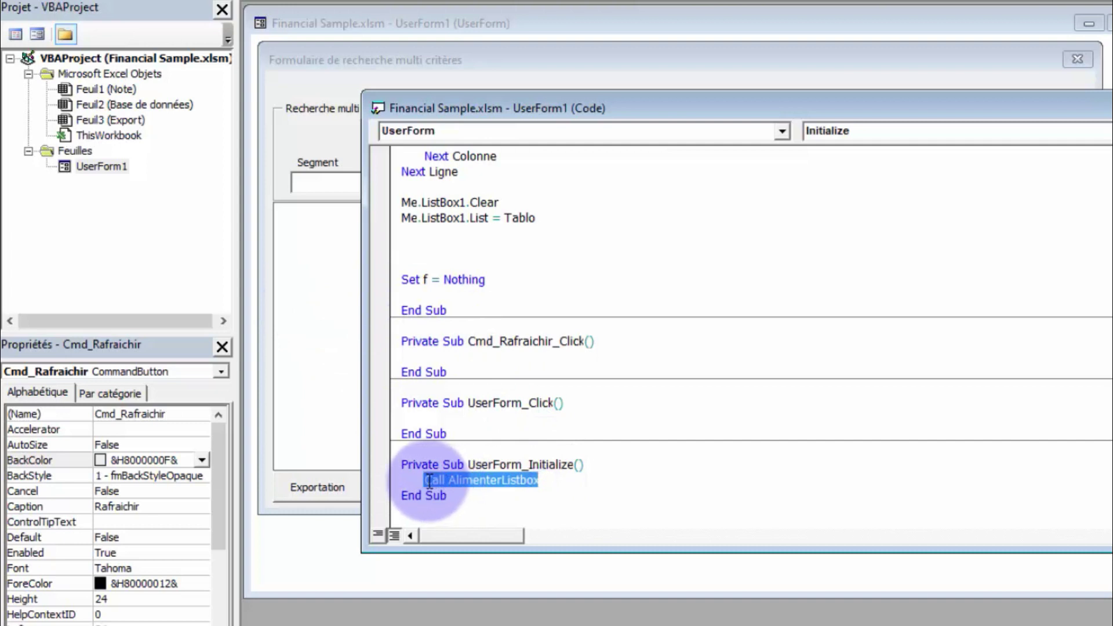
pyautogui.click(437, 355)
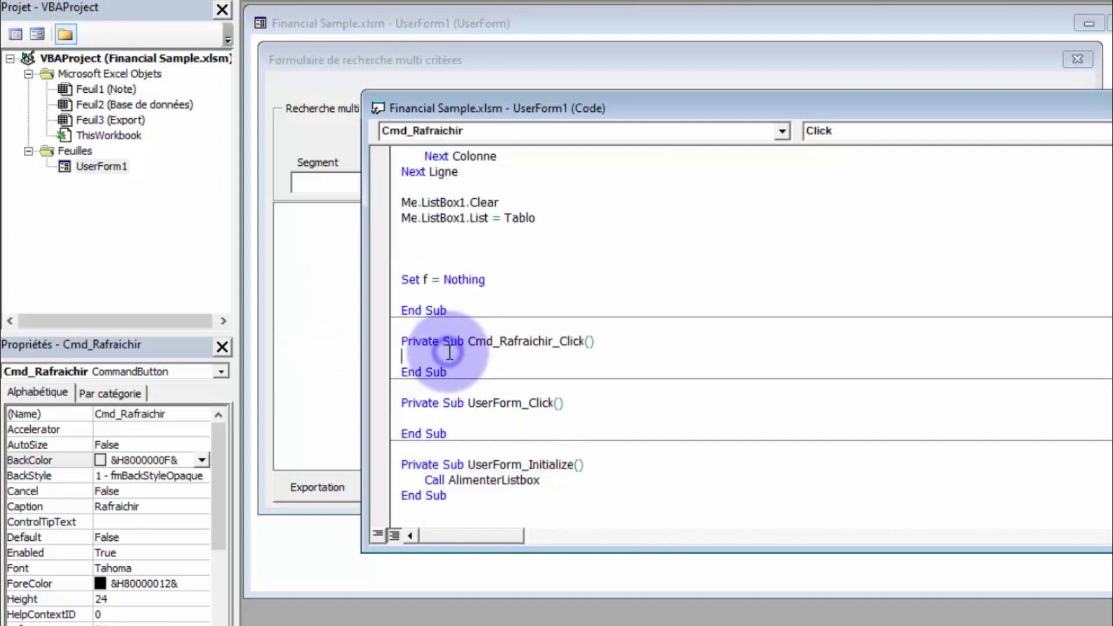
pyautogui.write('Call AlimenterListbox')
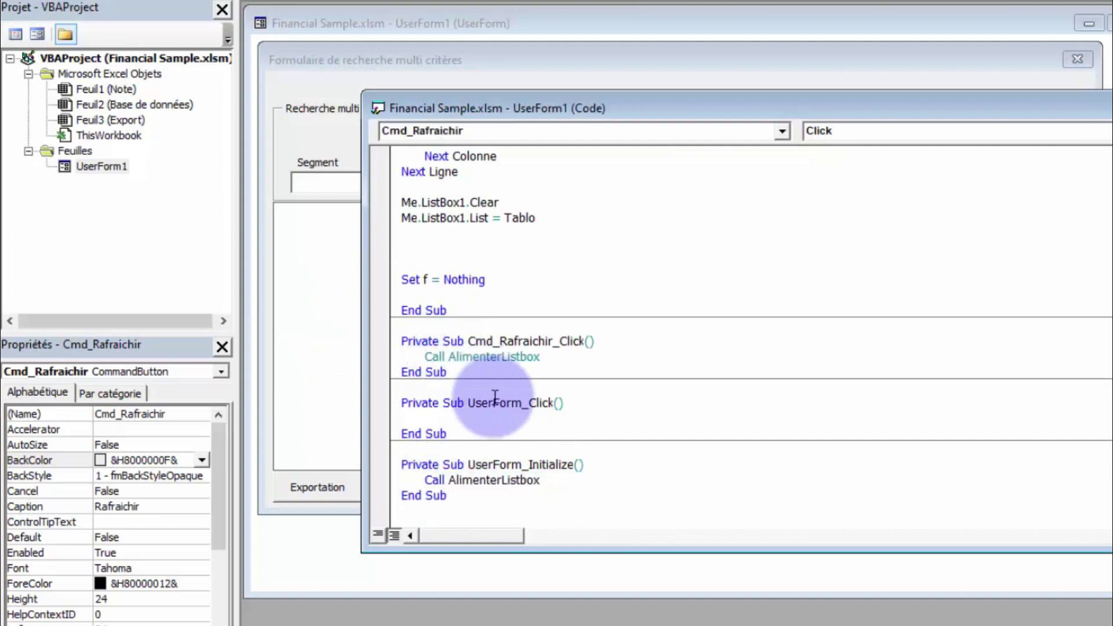
# Step: Delete the empty UserForm_Click procedure and run the form again
pyautogui.click(493, 398)
pyautogui.moveTo(473, 428); pyautogui.dragTo(386, 400)
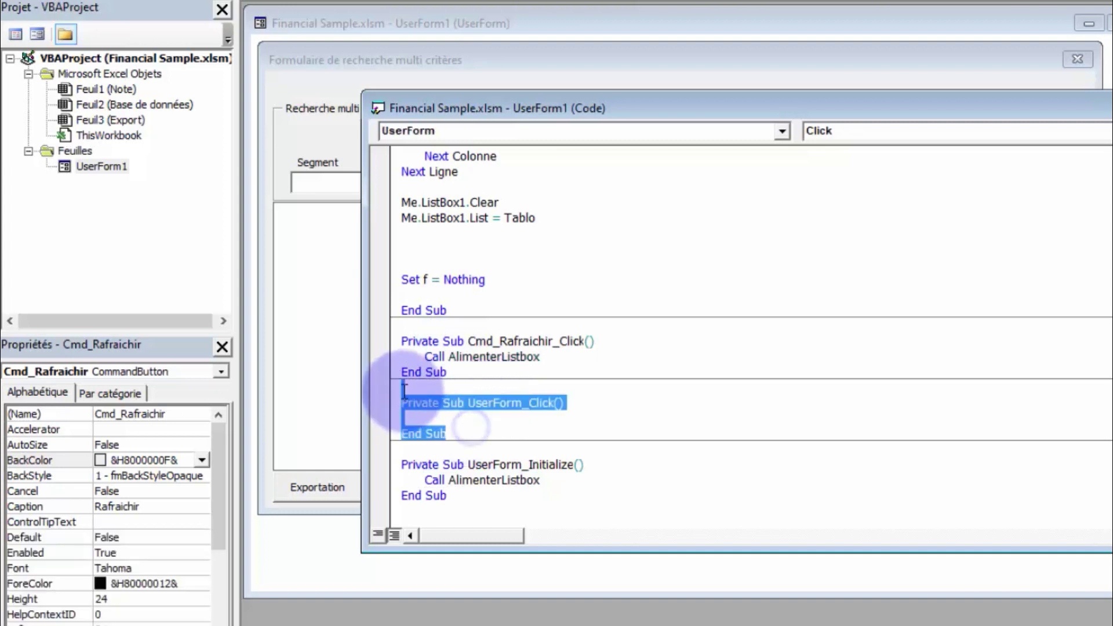
pyautogui.press('Delete')
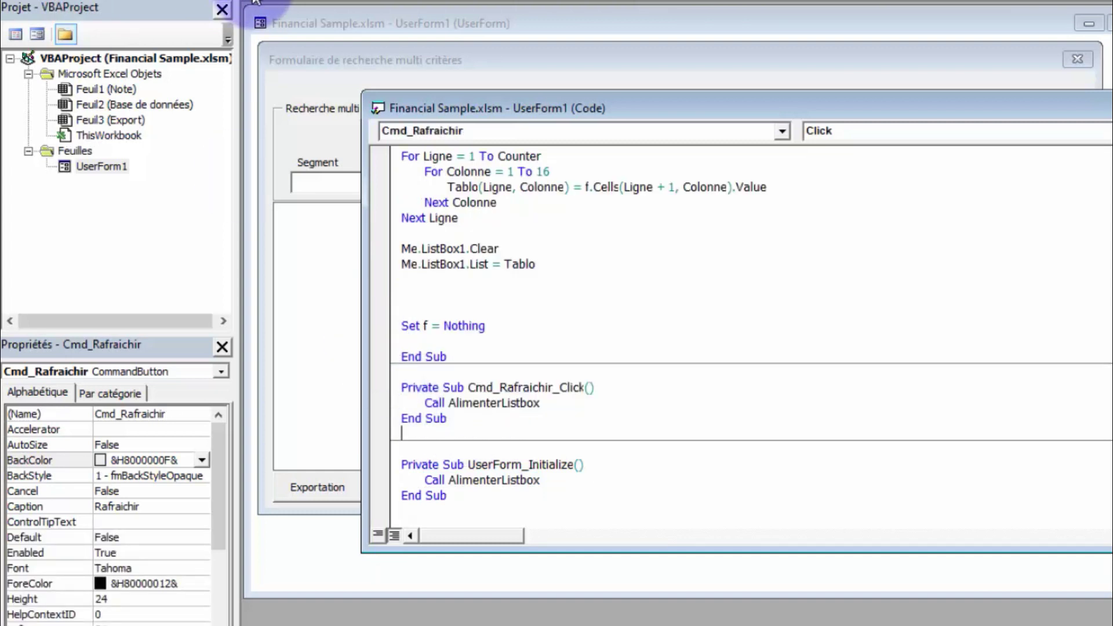
pyautogui.click(318, 51)
# Step: Refresh the running form's list, close it, and return to UserForm1's design view
pyautogui.click(417, 503)
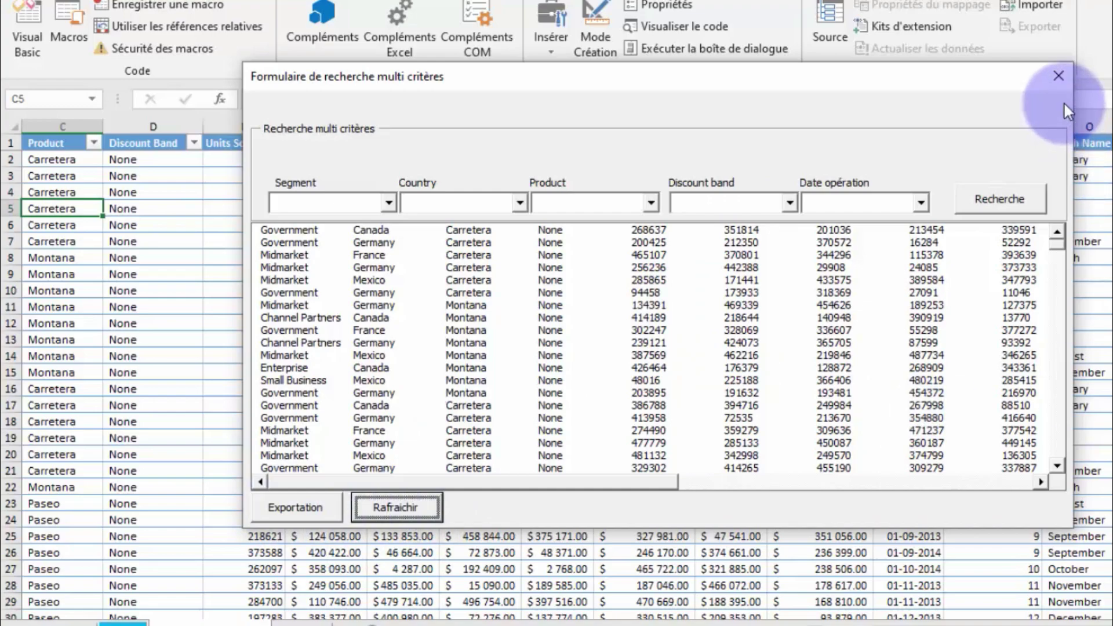
pyautogui.click(1052, 74)
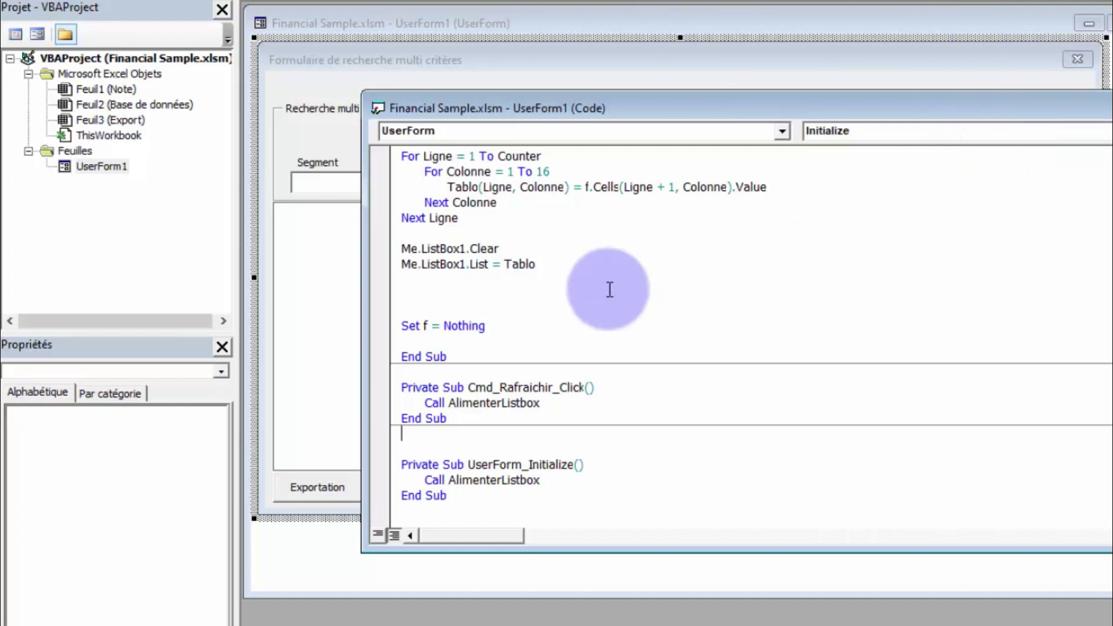
pyautogui.press('F5')
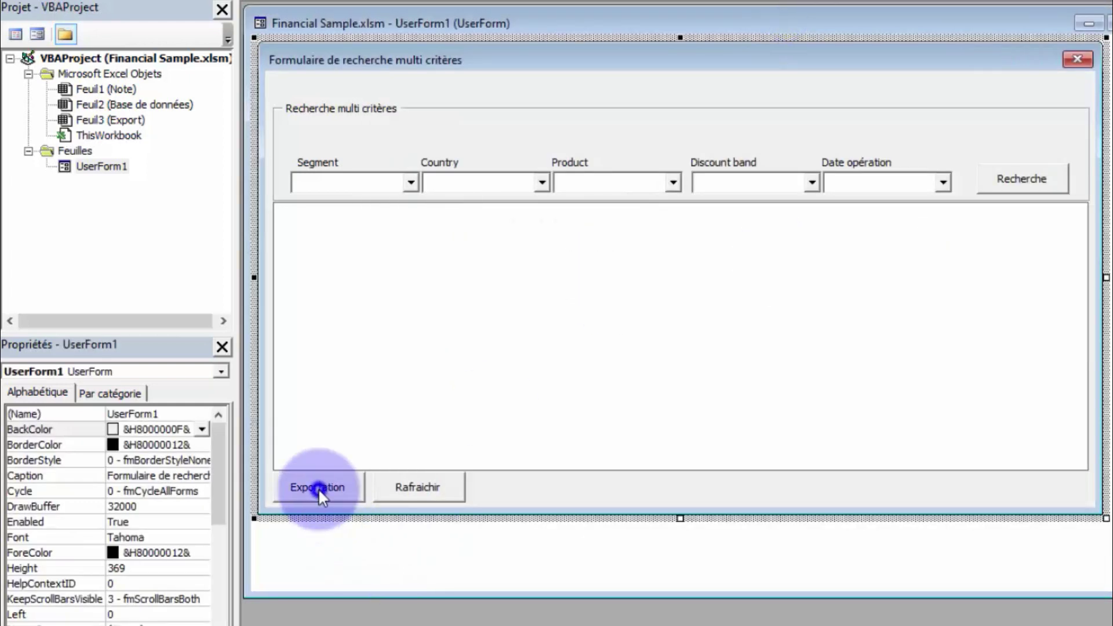
# Step: Create an empty Cmd_Exportaion_Click procedure and check the Export sheet's columns in Excel
pyautogui.doubleClick(318, 488)
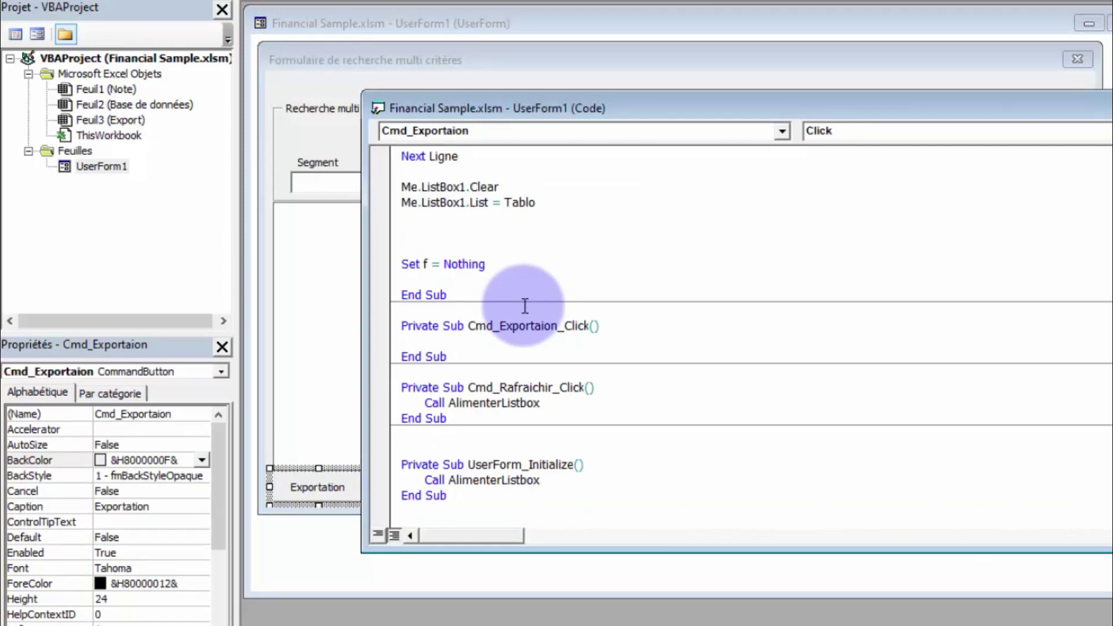
pyautogui.hotkey('alt', 'Tab')
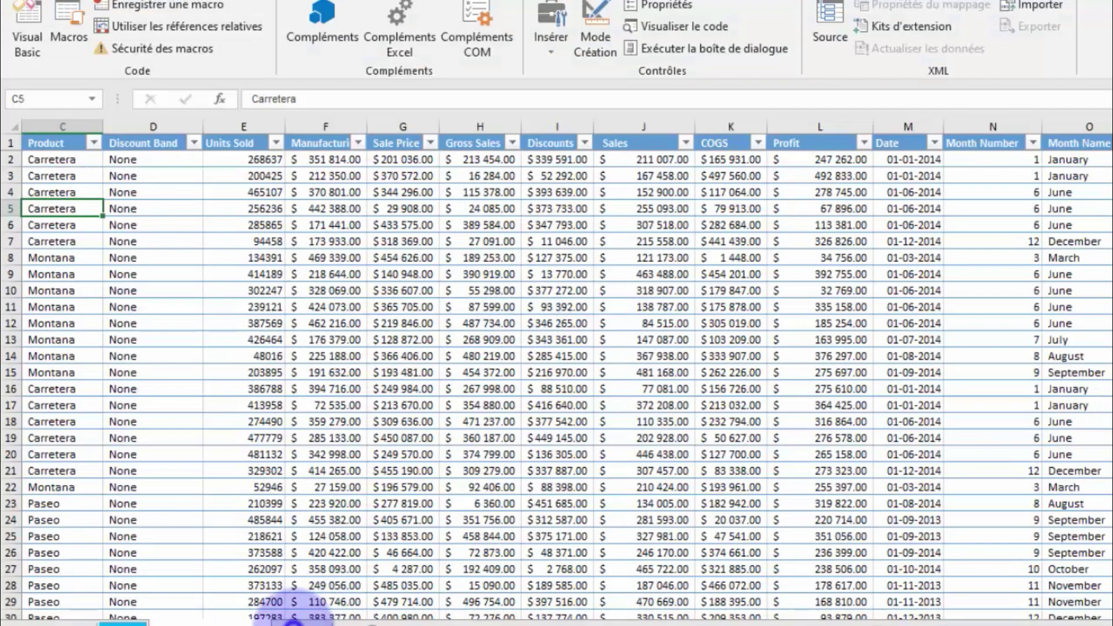
pyautogui.click(282, 592)
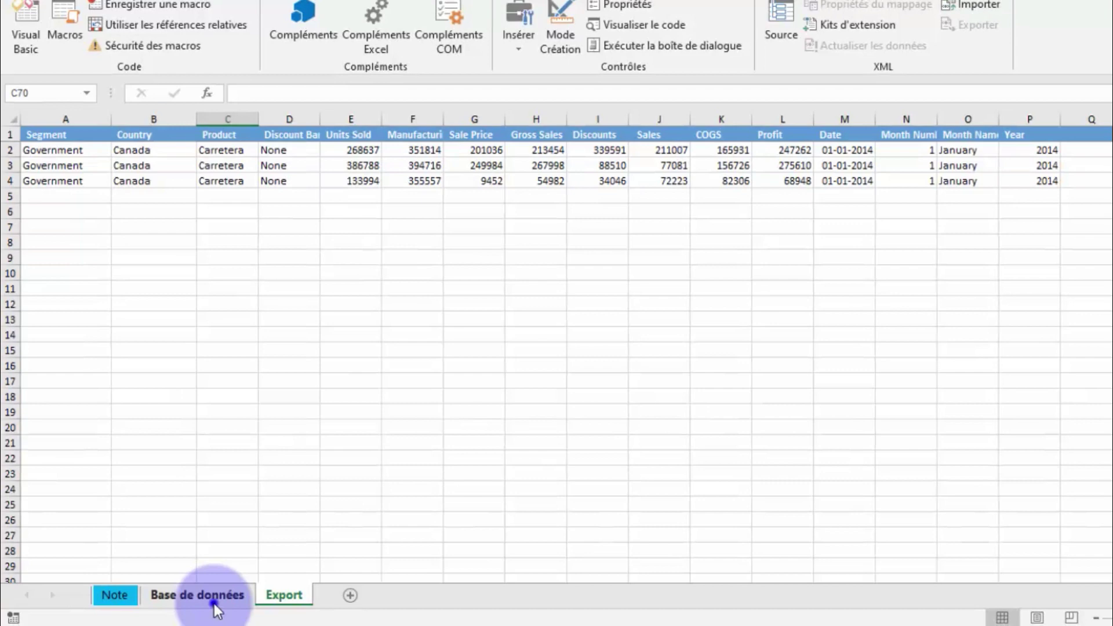
pyautogui.click(213, 600)
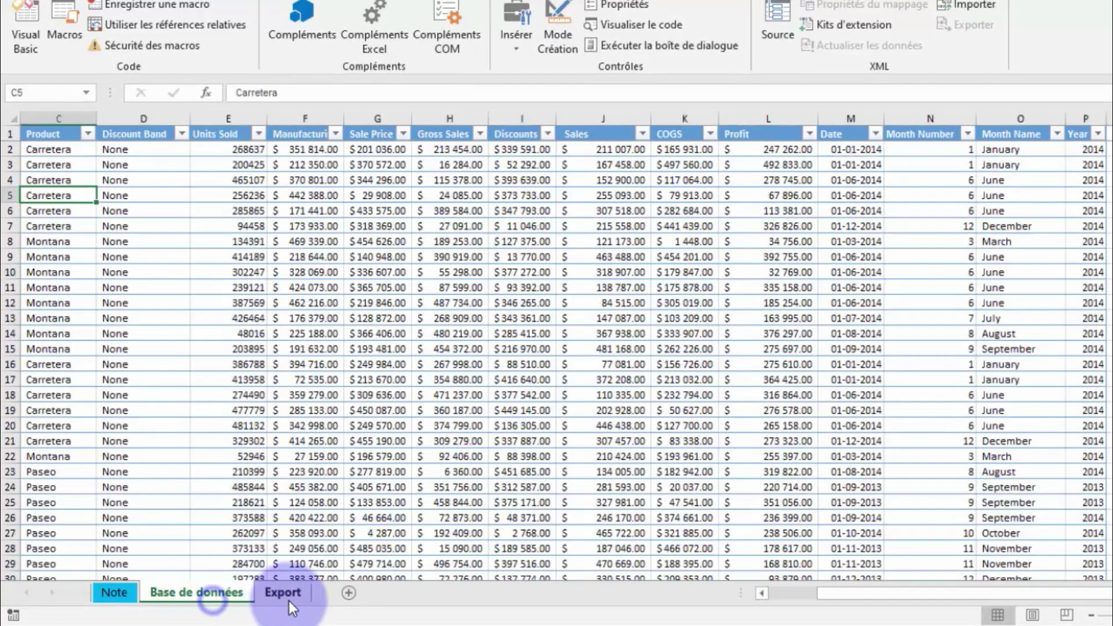
pyautogui.click(289, 601)
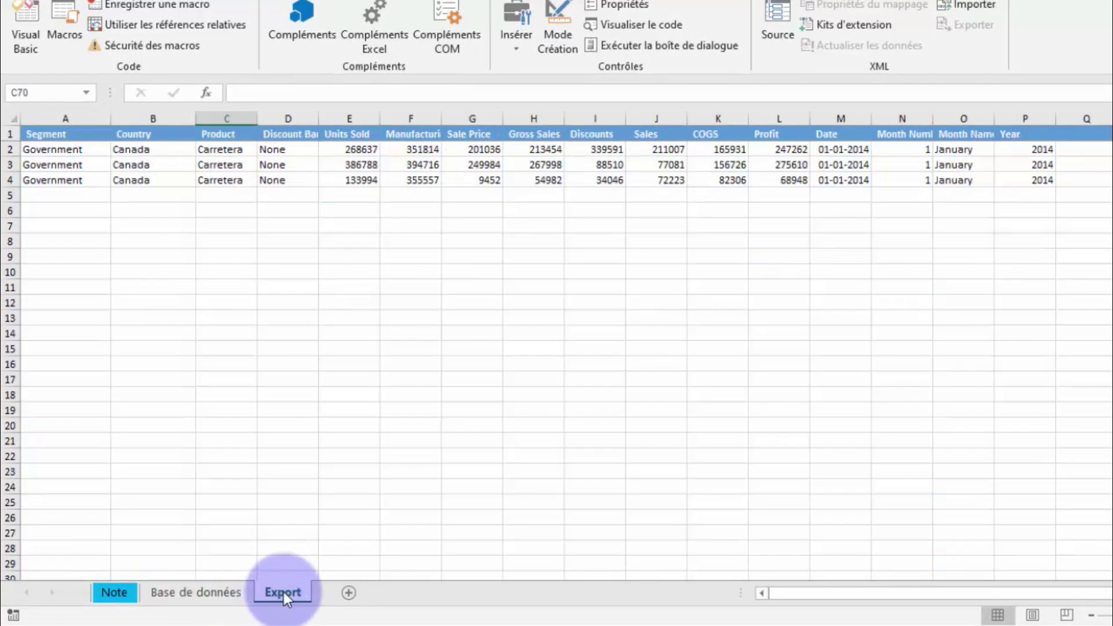
pyautogui.hotkey('alt', 'Tab')
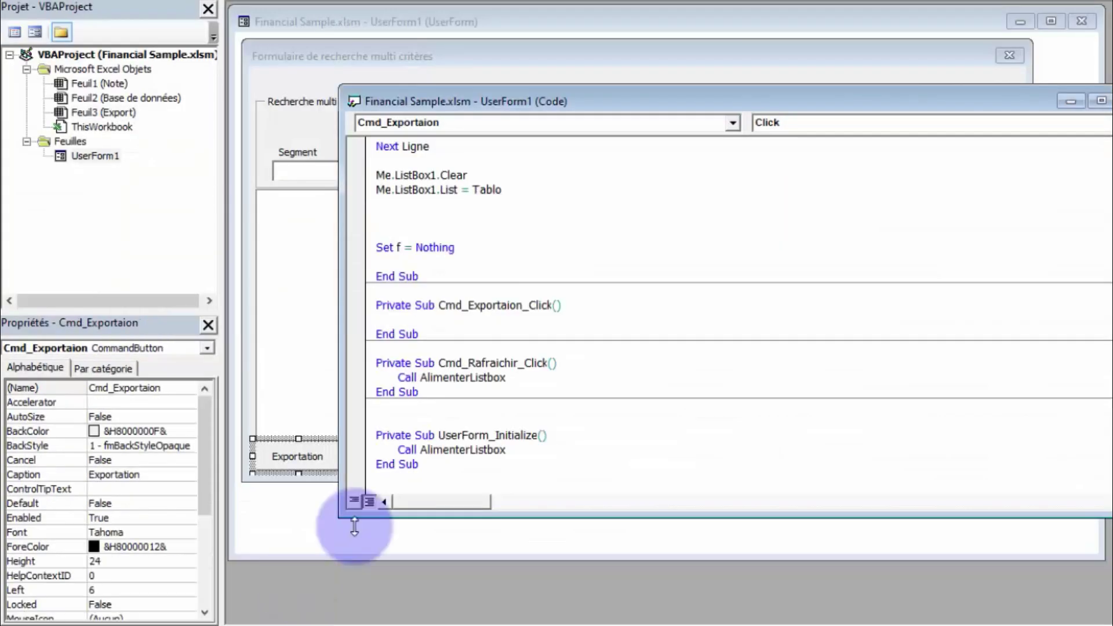
# Step: Declare f as Worksheet and Lr, Ligne and Colonne as Integer in Cmd_Exportaion_Click
pyautogui.write('dim f a')
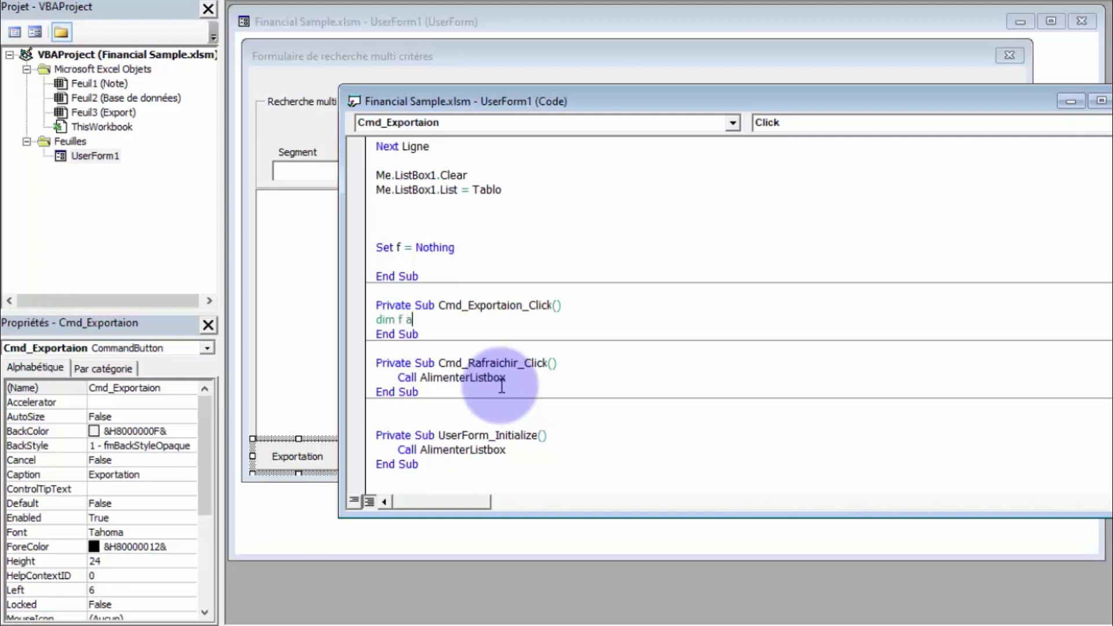
pyautogui.write('s works')
pyautogui.press('Tab')
pyautogui.press('Return')
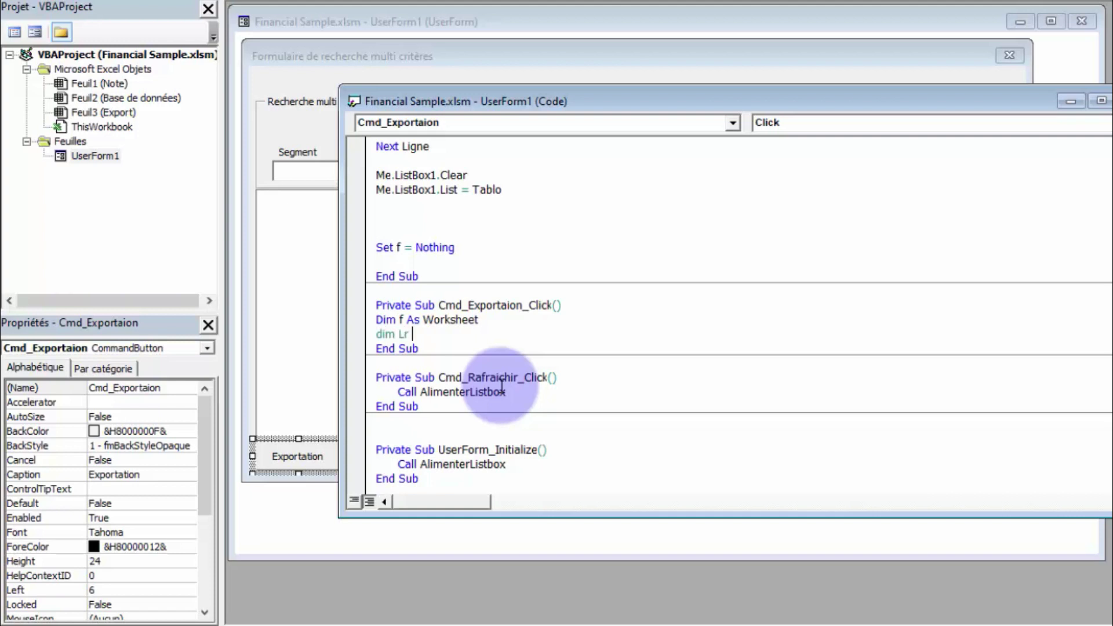
pyautogui.write('int')
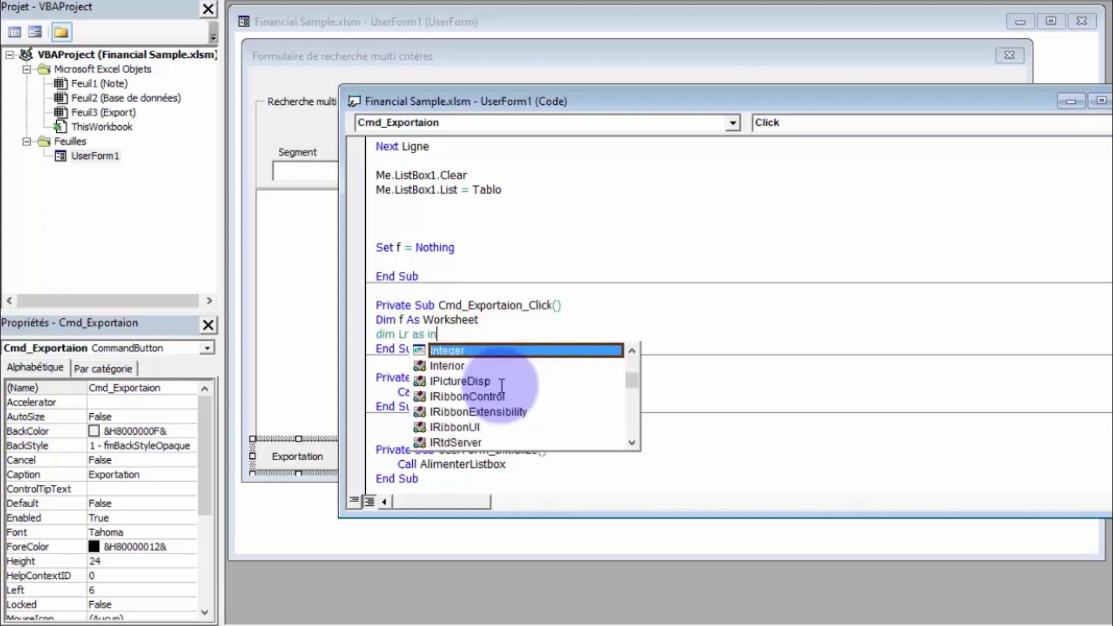
pyautogui.press('Return')
pyautogui.write('dim Ligne as')
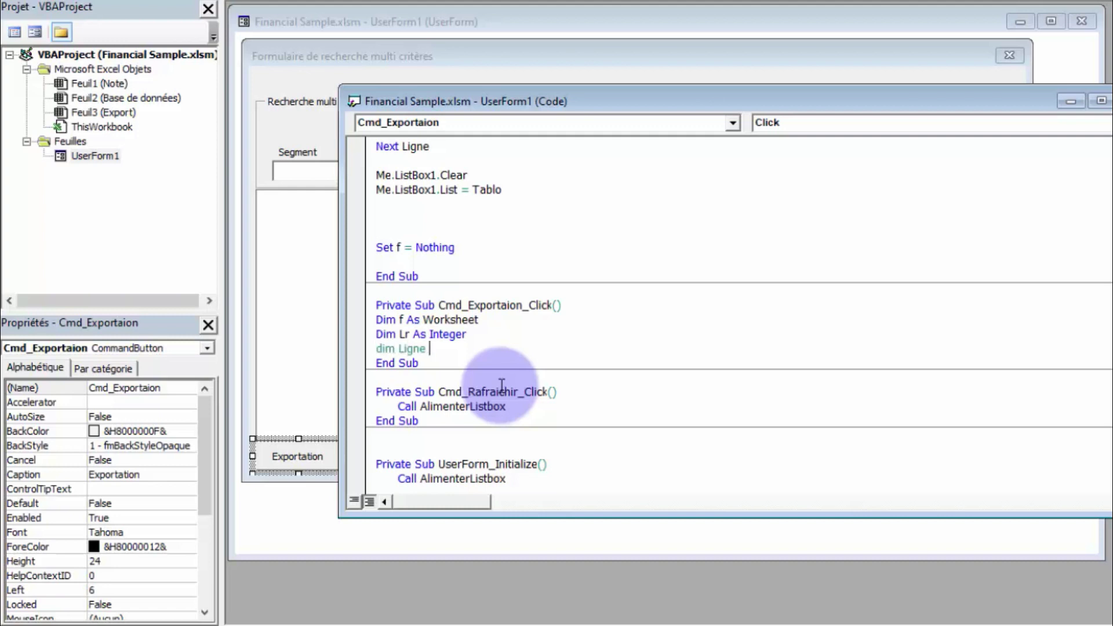
pyautogui.write('int')
pyautogui.press('Tab')
pyautogui.press('Return')
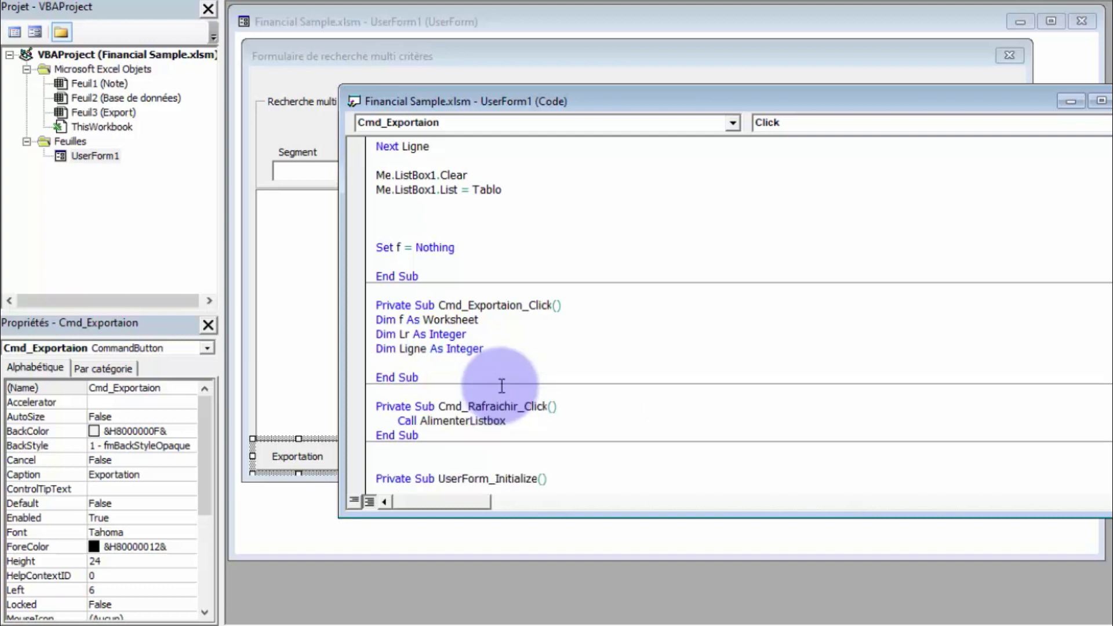
pyautogui.write('dim Colo')
pyautogui.write('nne as ')
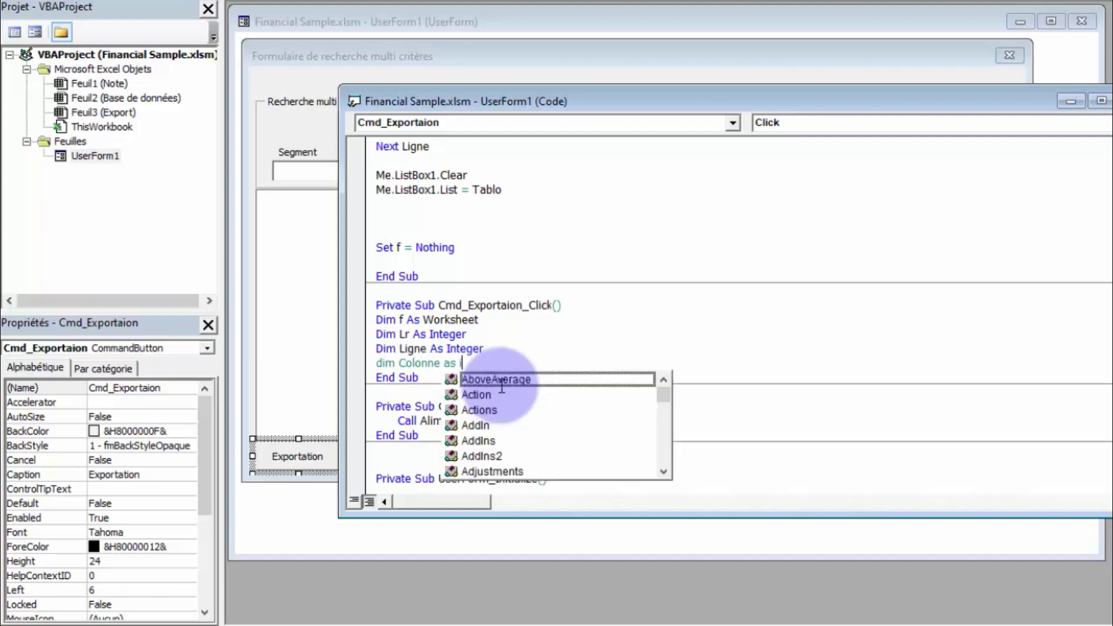
pyautogui.write('int')
pyautogui.press('Tab')
pyautogui.press('Return')
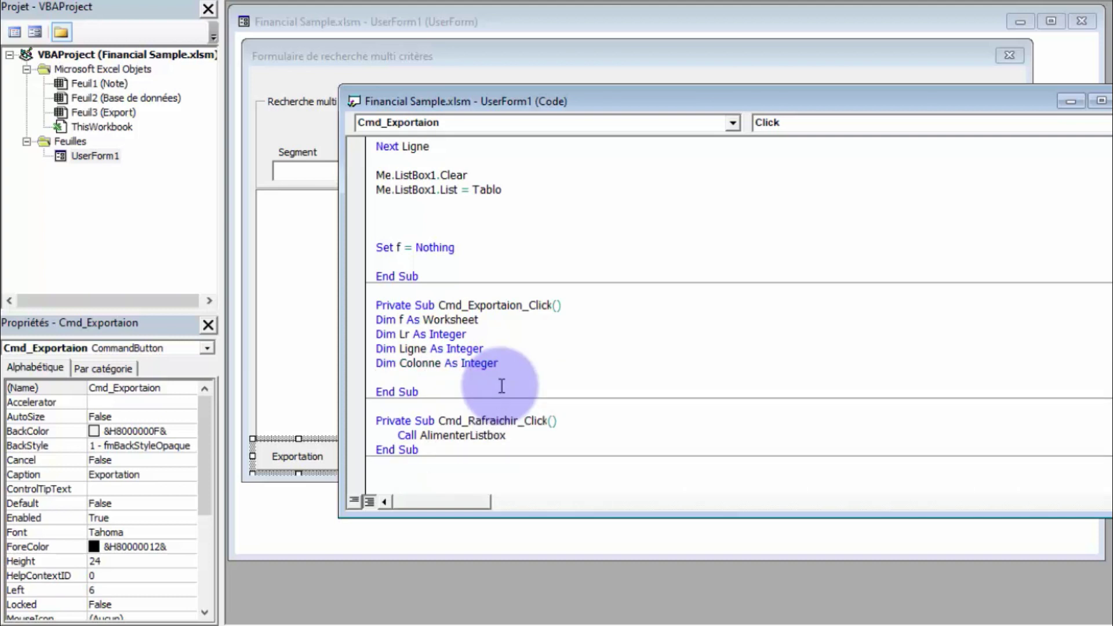
# Step: Declare the MonTab() array and leave blank lines before End Sub
pyautogui.write('dim MonTab(')
pyautogui.press('Return')
pyautogui.press('Return')
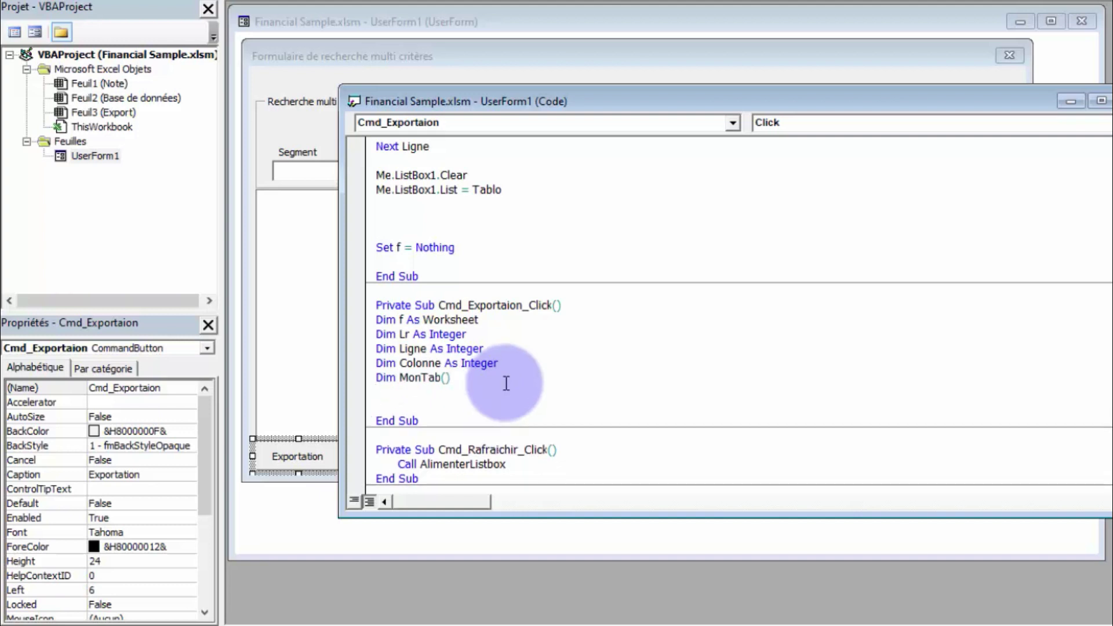
pyautogui.scroll(-2, 491, 352)
pyautogui.press('Return')
pyautogui.press('Return')
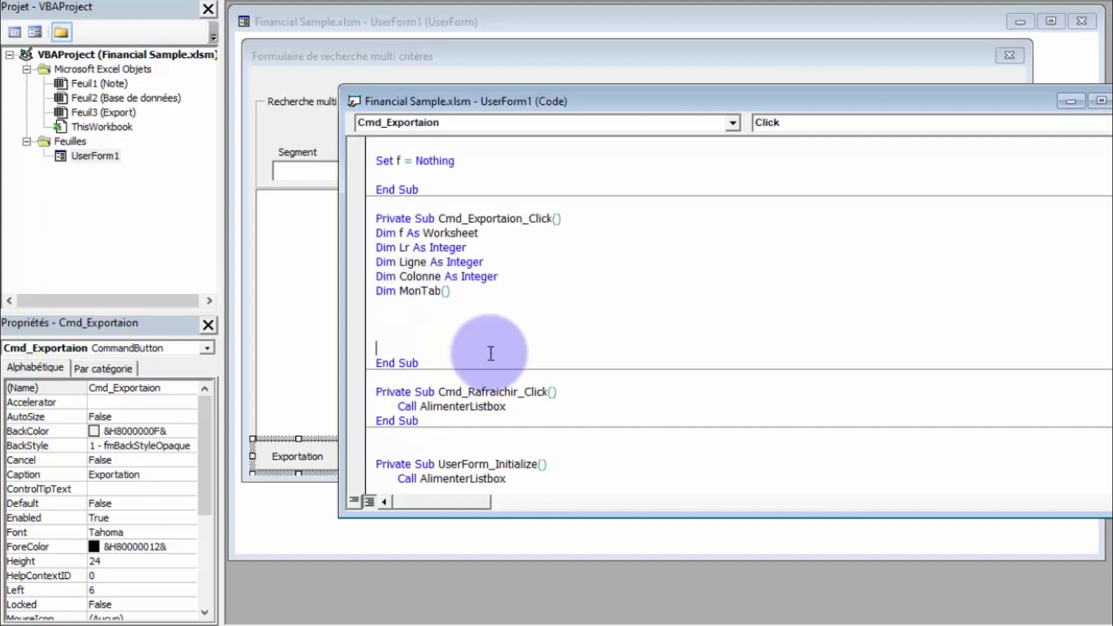
pyautogui.press('Return')
pyautogui.press('Return')
pyautogui.press('Return')
pyautogui.press('Return')
pyautogui.press('Return')
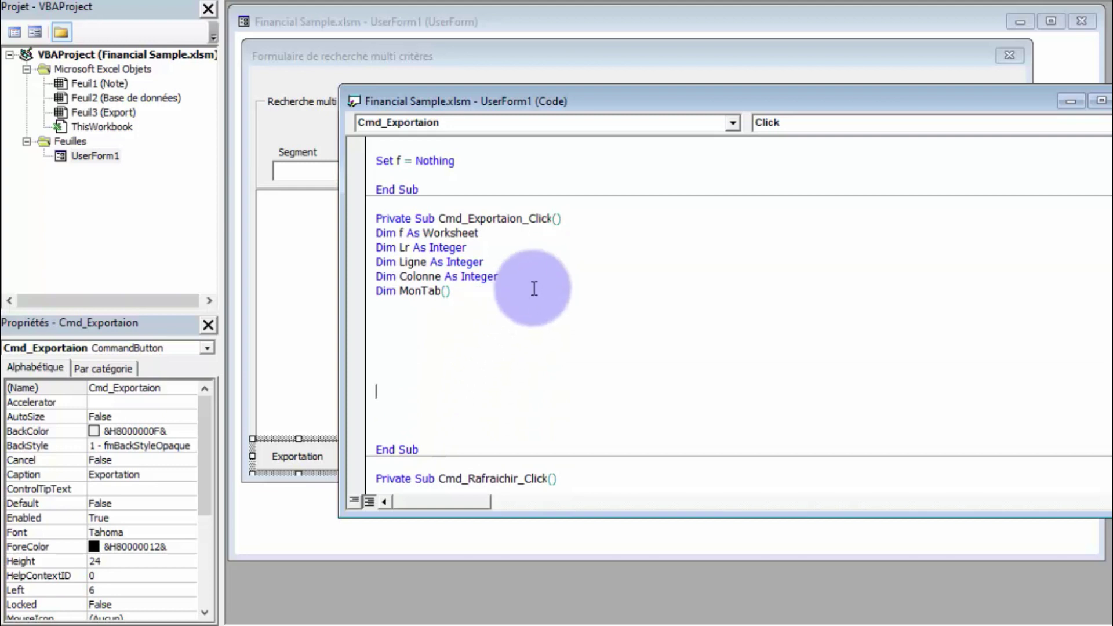
pyautogui.click(490, 53)
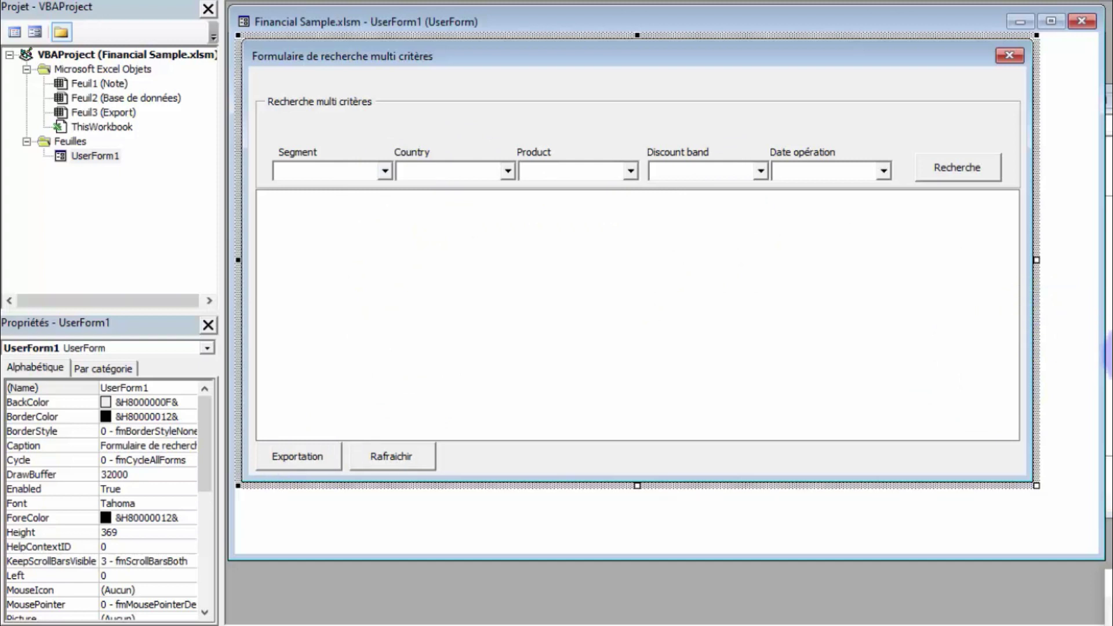
# Step: Add If Me.ListBox1.ListCount < 1 Then Exit Sub to the export procedure
pyautogui.click(1104, 347)
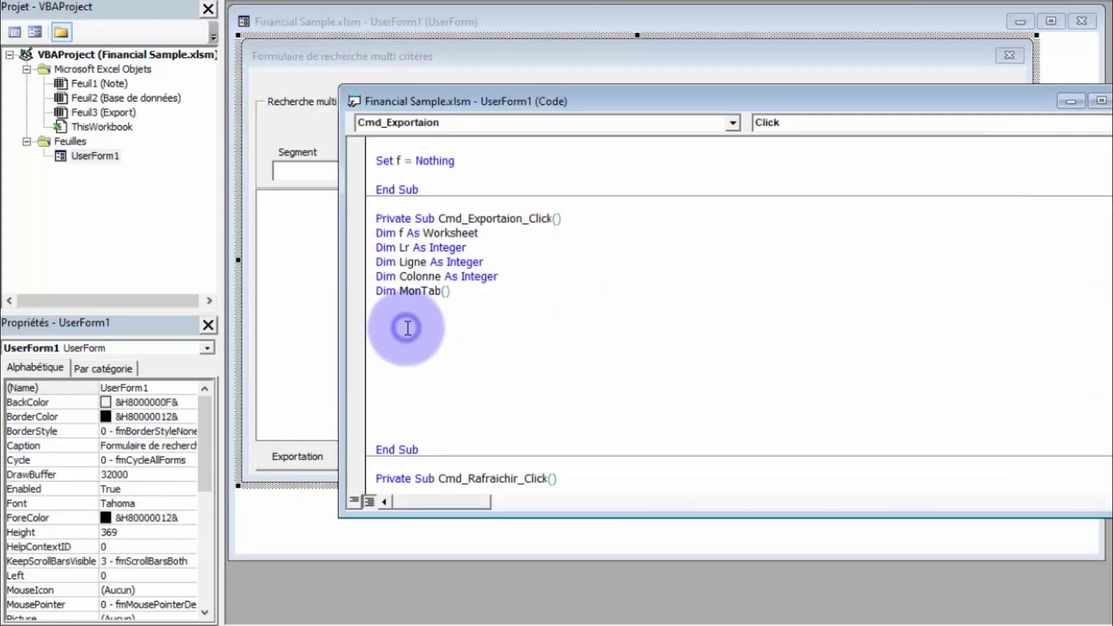
pyautogui.write('if me.')
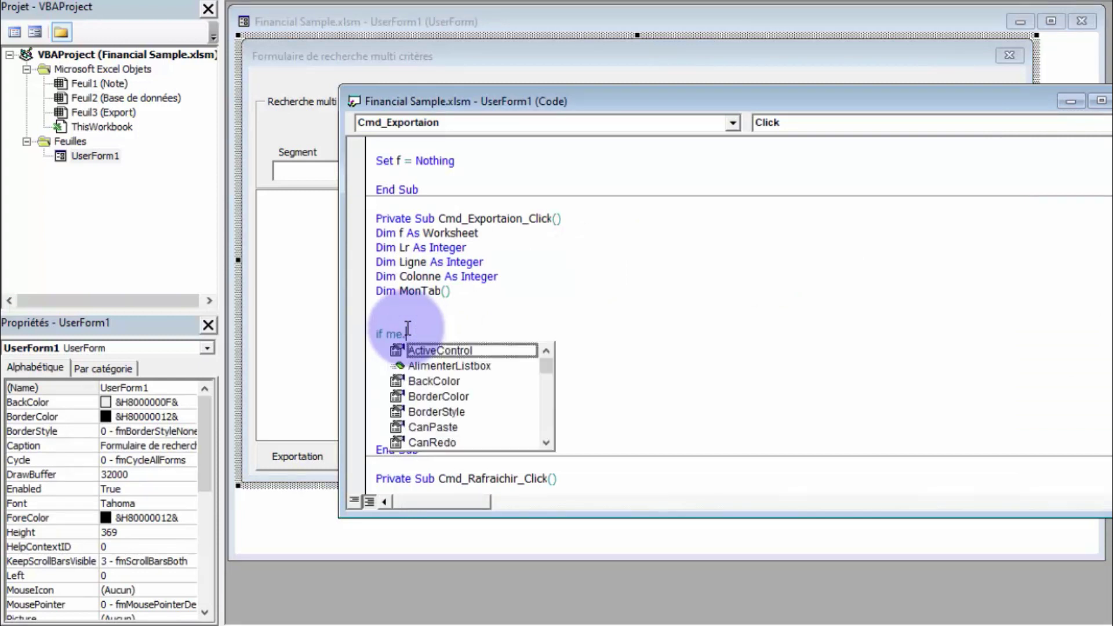
pyautogui.write('lis')
pyautogui.press('Tab')
pyautogui.write('.')
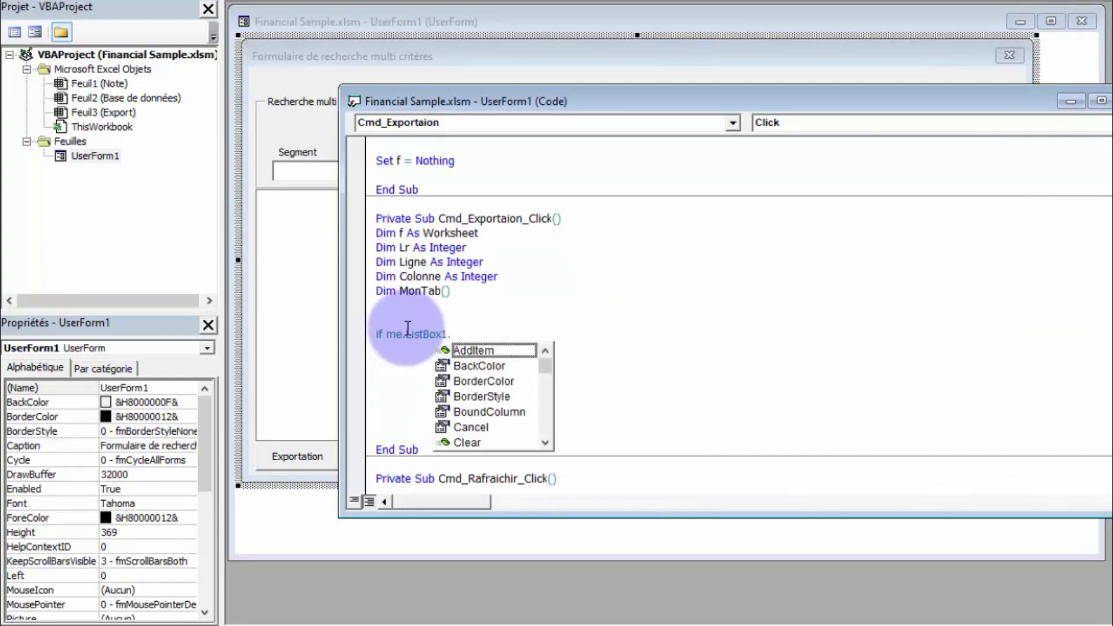
pyautogui.write('li')
pyautogui.press('Down')
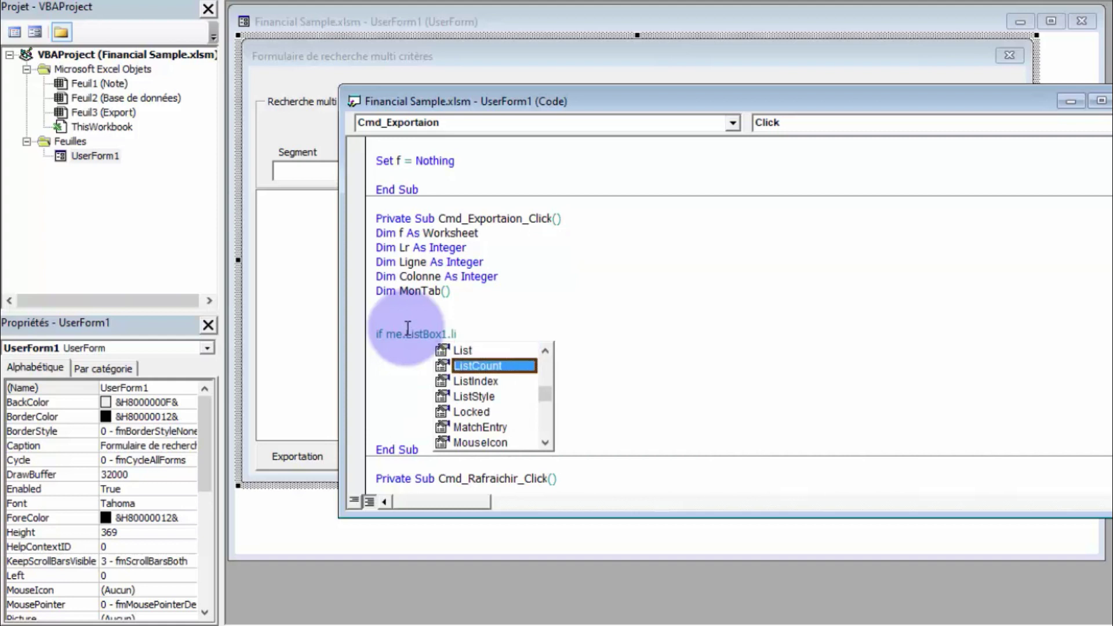
pyautogui.press('Tab')
pyautogui.write('<')
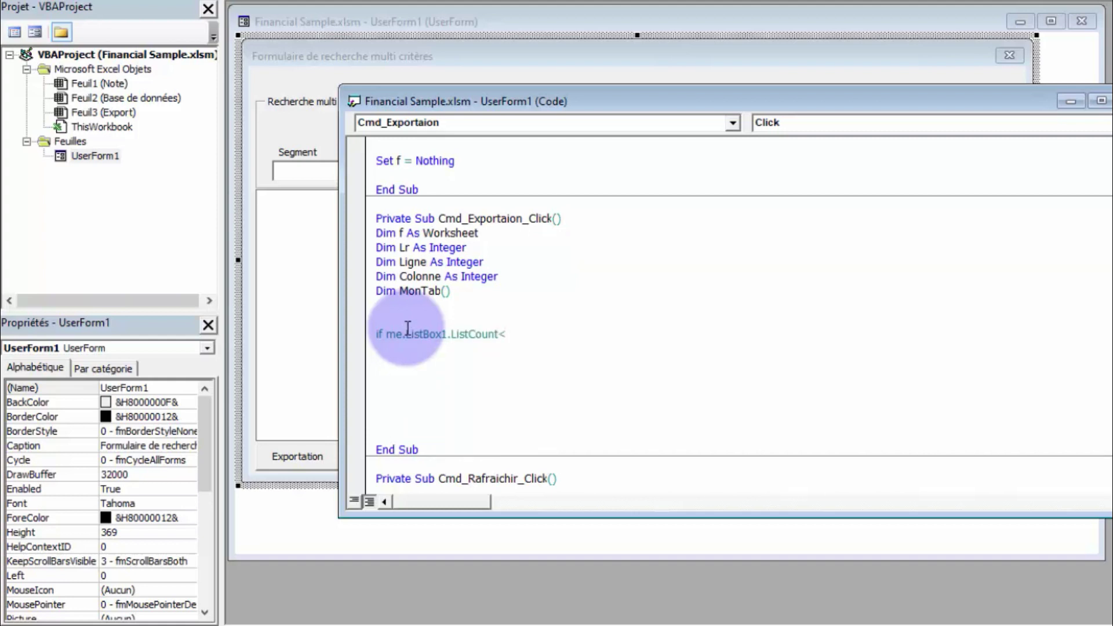
pyautogui.write('1 then ')
pyautogui.write('exit su')
pyautogui.write('b')
pyautogui.press('Return')
pyautogui.press('Return')
pyautogui.press('Return')
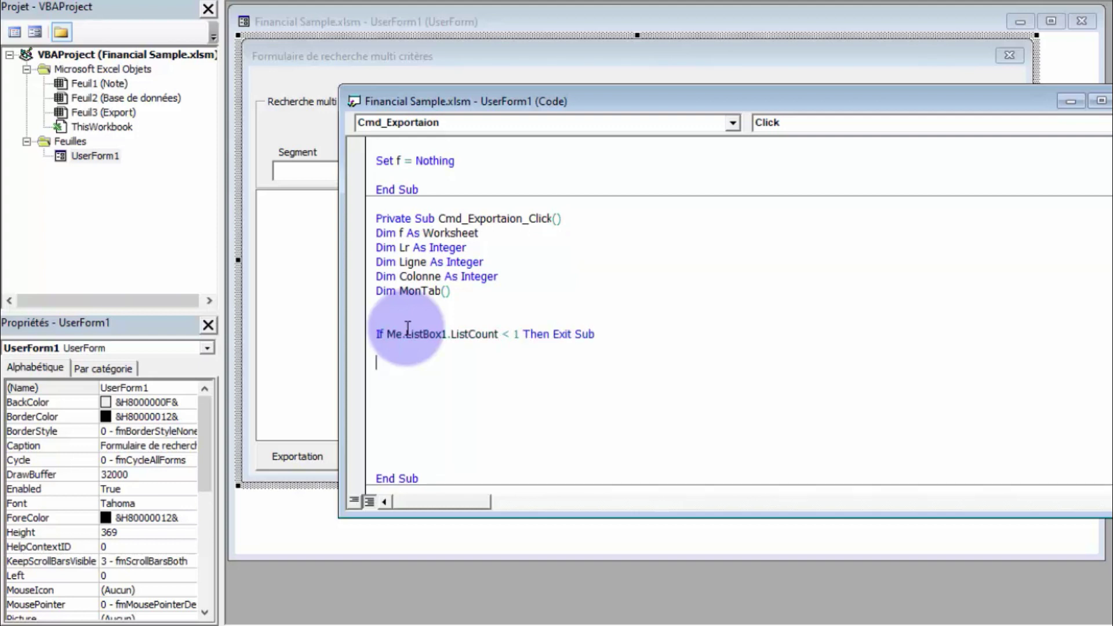
# Step: Begin Set f = ThisWorkbook.Sheets(" and switch to Excel to find the sheet name
pyautogui.write('set f')
pyautogui.write('=')
pyautogui.write('thisw')
pyautogui.write('orkbook')
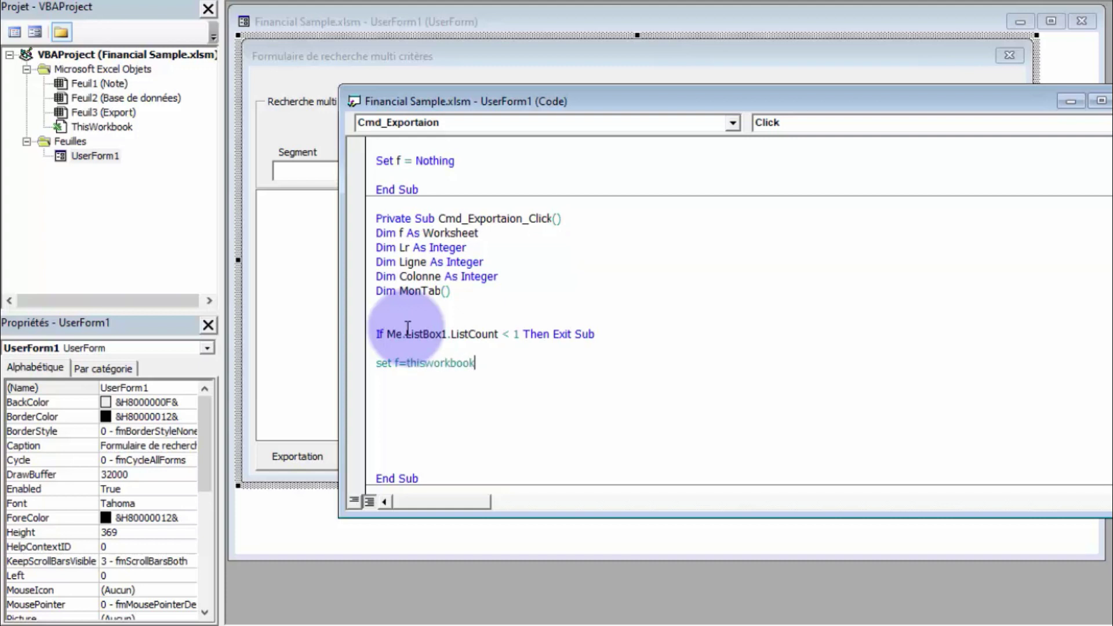
pyautogui.write('.she')
pyautogui.press('Tab')
pyautogui.write('(')
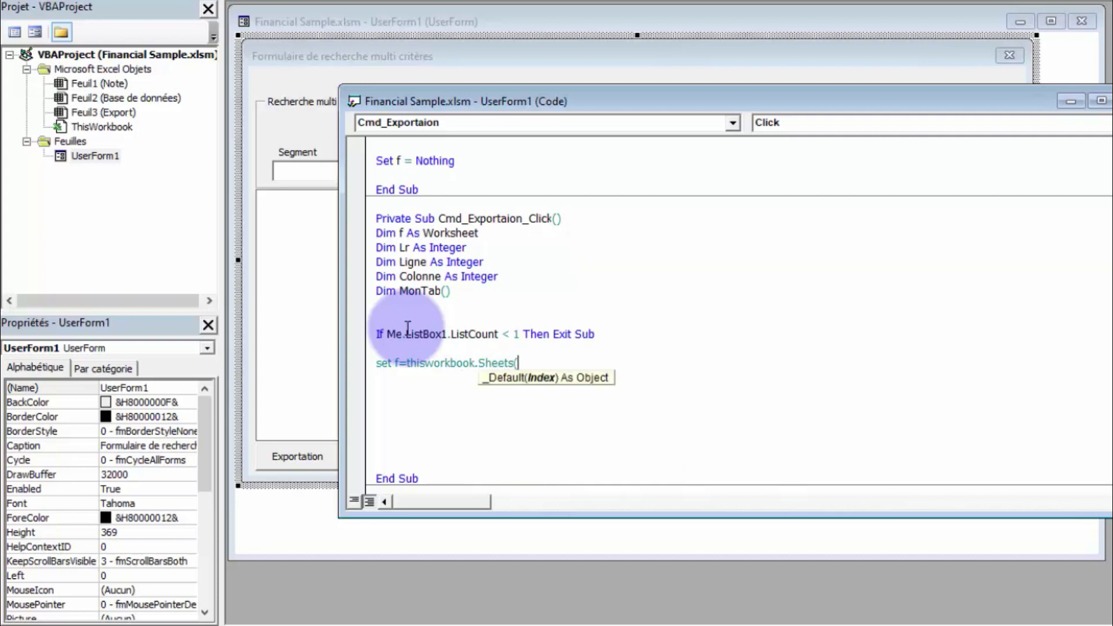
pyautogui.write('"')
pyautogui.hotkey('alt', 'F11')
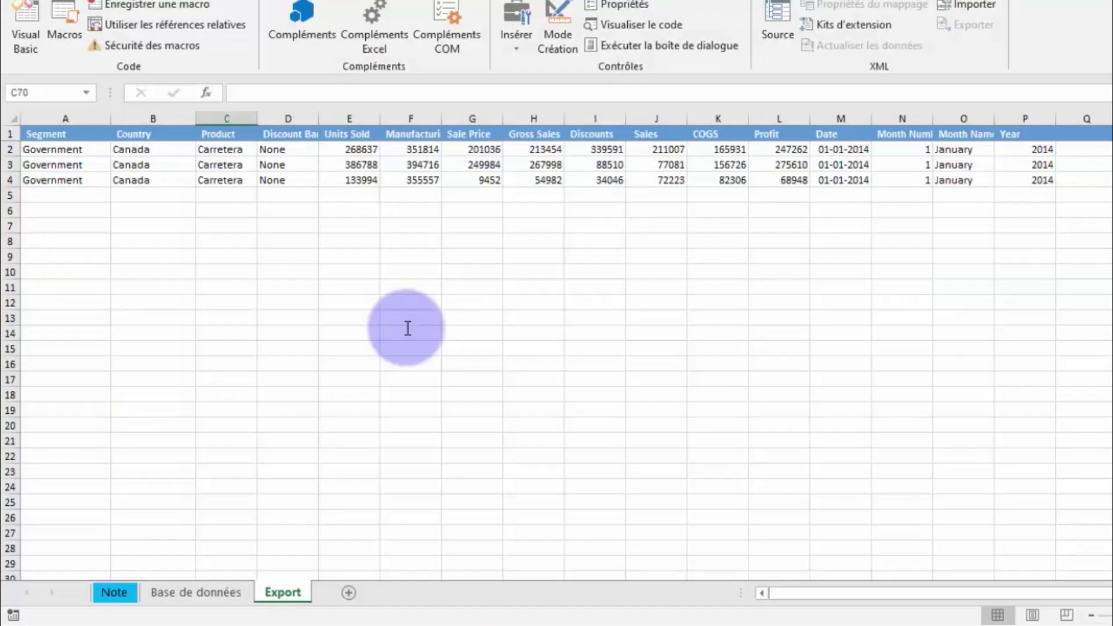
# Step: Complete Set f = ThisWorkbook.Sheets("Export") and add Set f = Nothing at the end
pyautogui.doubleClick(284, 597)
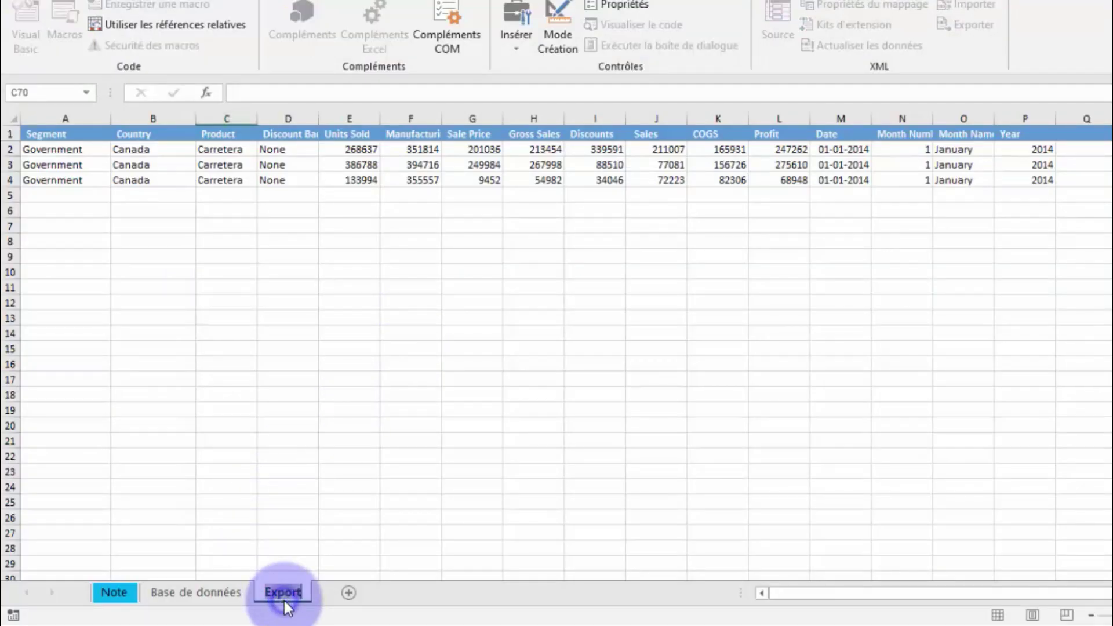
pyautogui.hotkey('ctrl', 'c')
pyautogui.hotkey('alt', 'Tab')
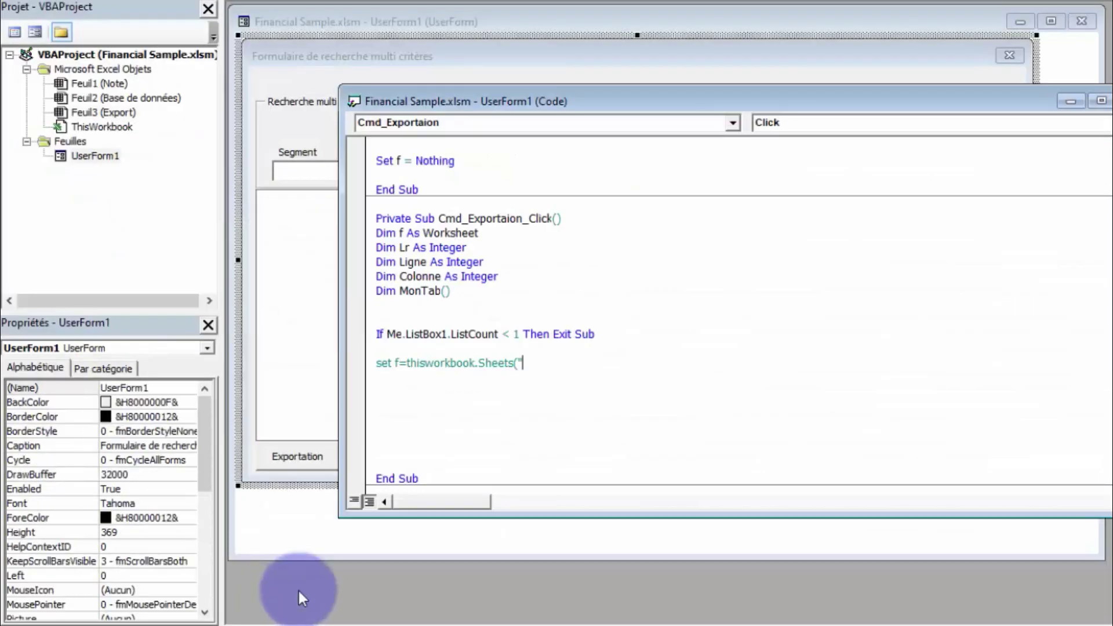
pyautogui.hotkey('ctrl', 'v')
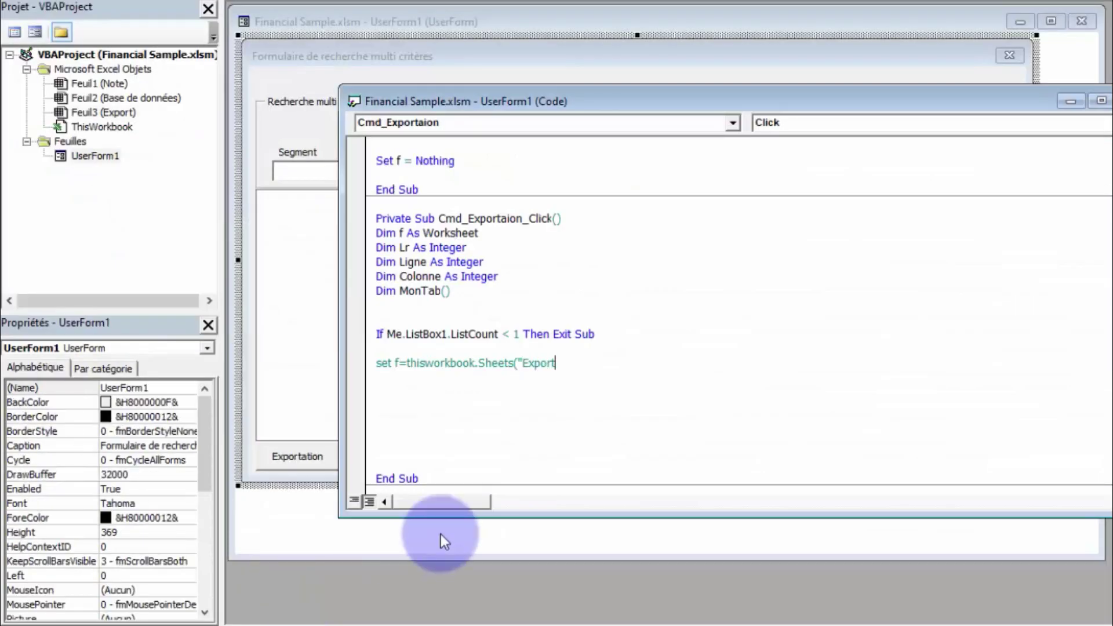
pyautogui.write('")')
pyautogui.press('Return')
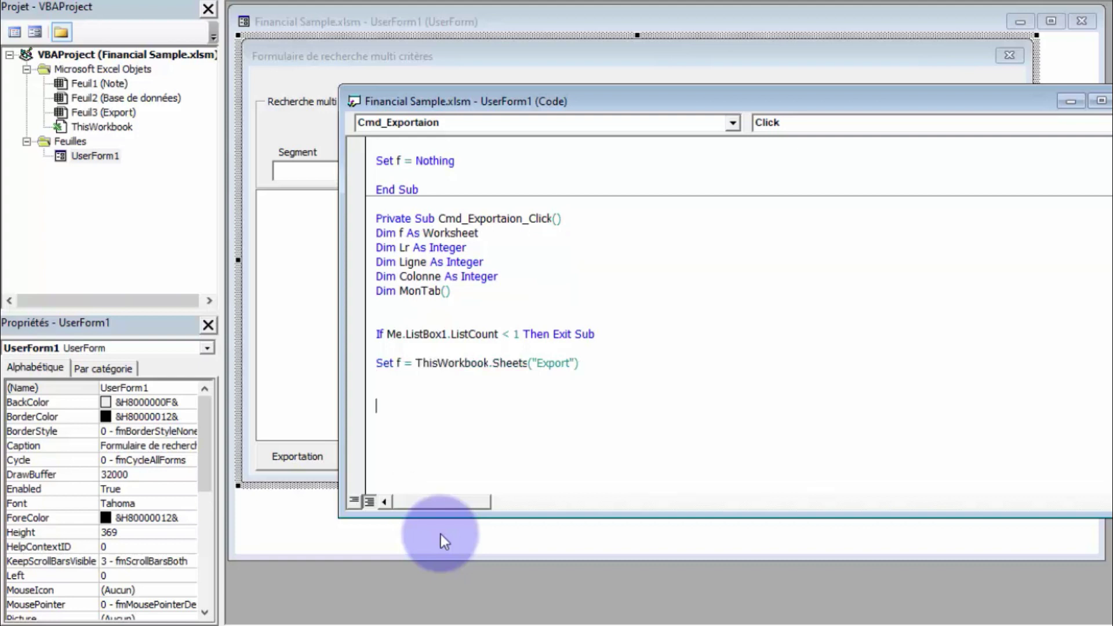
pyautogui.press('Return')
pyautogui.press('Return')
pyautogui.press('Return')
pyautogui.press('Return')
pyautogui.press('Return')
pyautogui.press('Return')
pyautogui.press('Return')
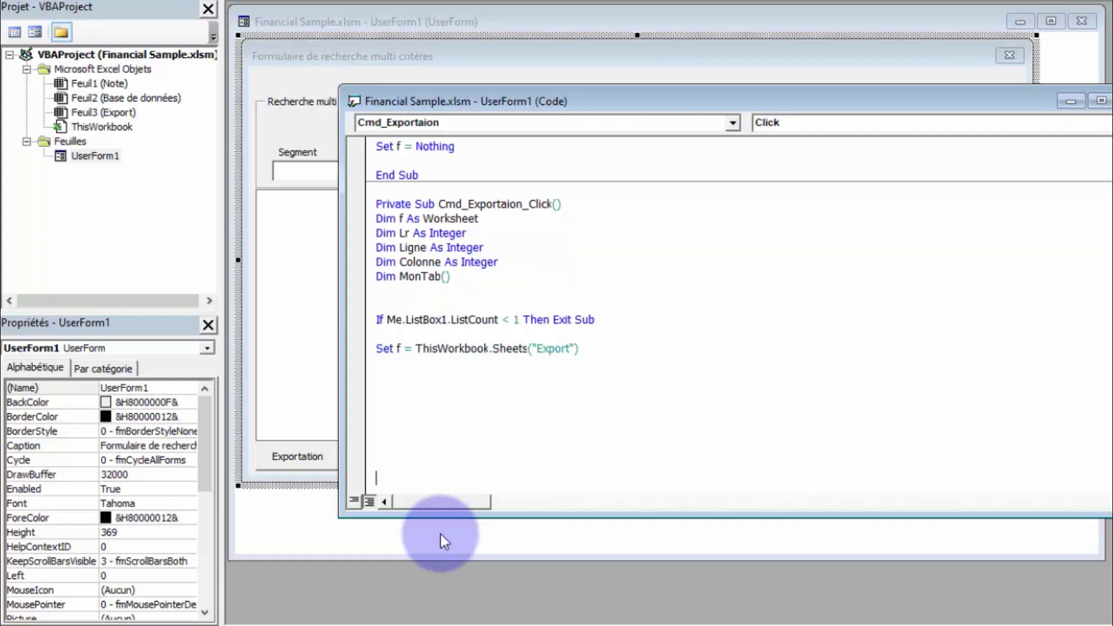
pyautogui.write('set f=n')
pyautogui.write('othing')
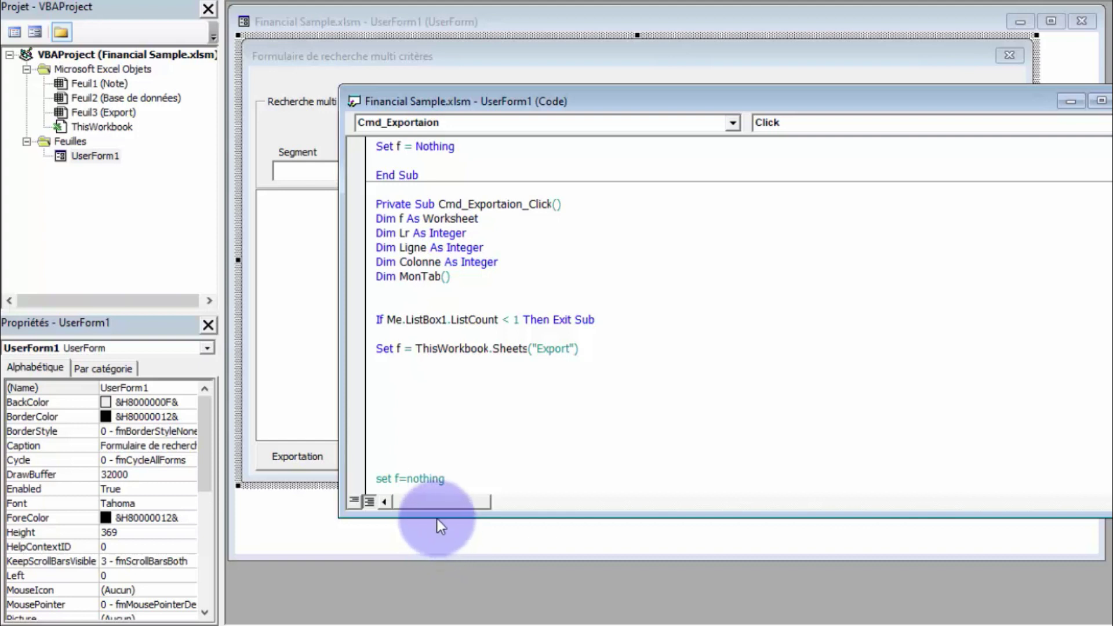
# Step: Add Lr = f.Range("A" & Rows.Count).End(xlUp).Row to find the last used row
pyautogui.click(397, 378)
pyautogui.scroll(-4, 397, 380)
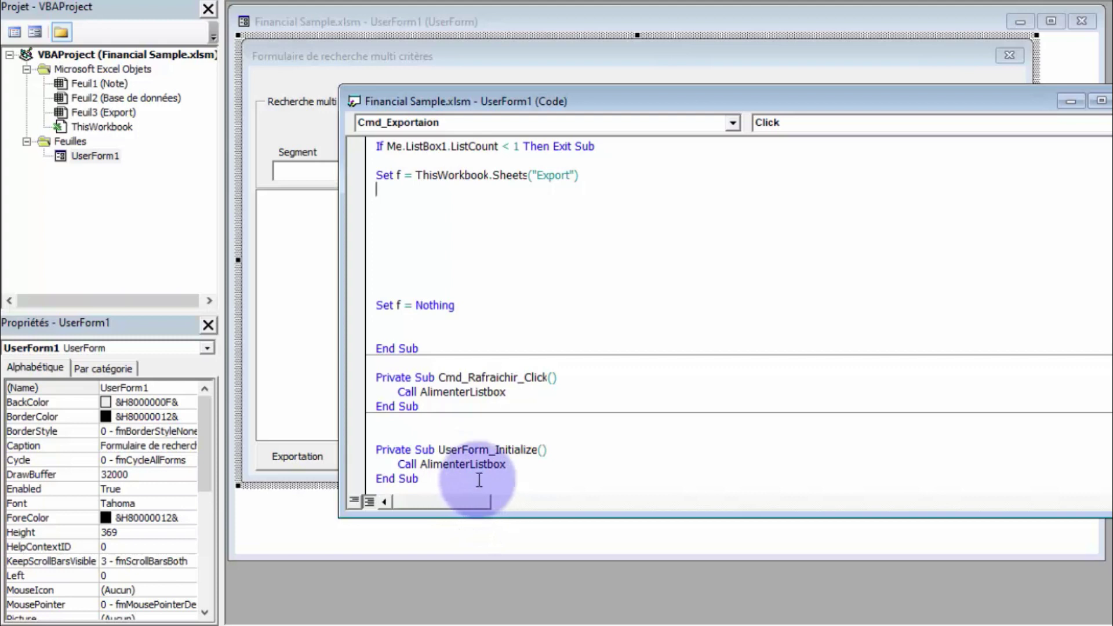
pyautogui.write('lr=')
pyautogui.write('f.Range("')
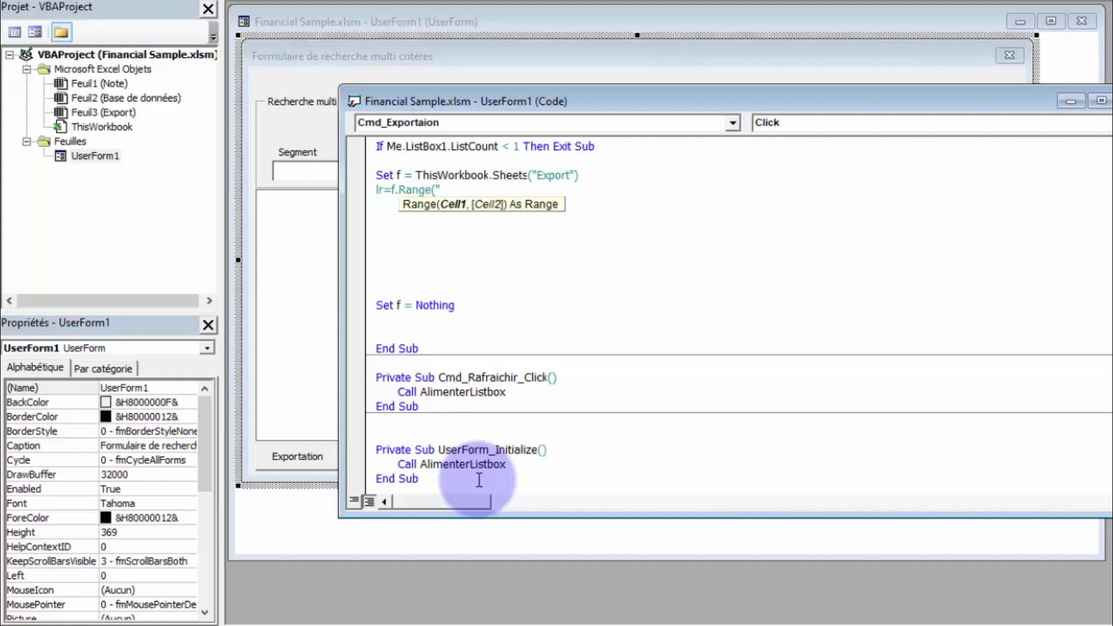
pyautogui.write('A" &')
pyautogui.write(' rows.')
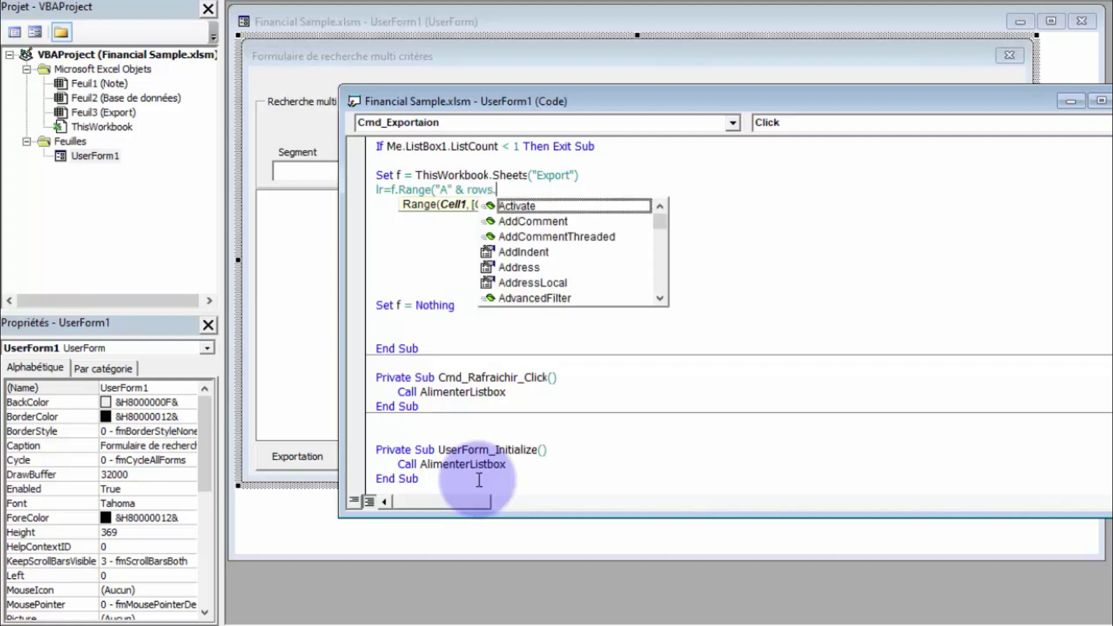
pyautogui.write('Count).')
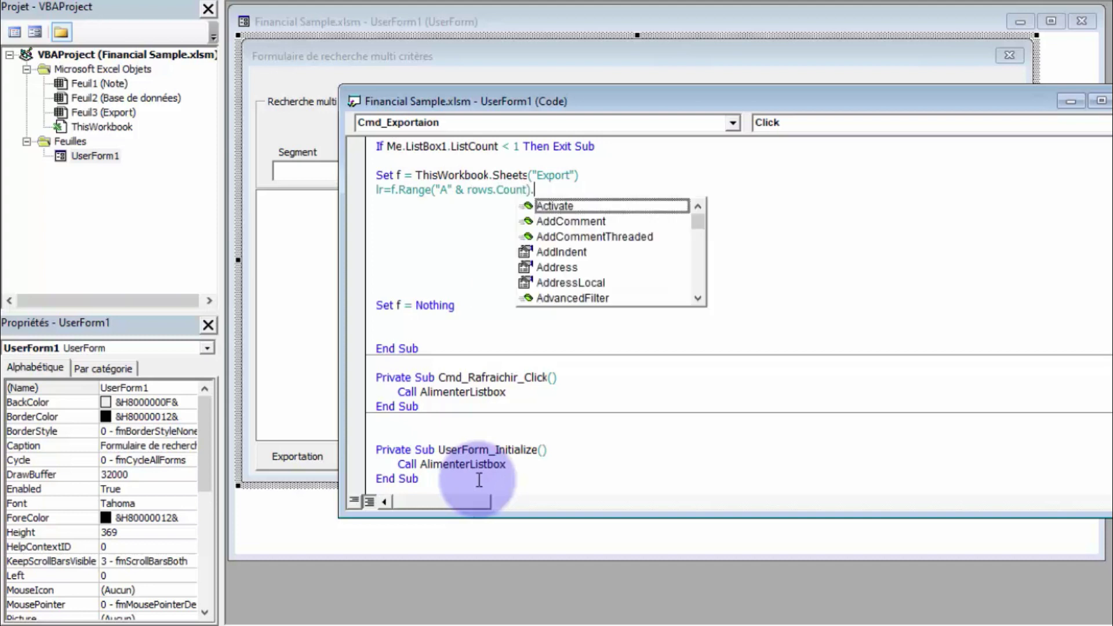
pyautogui.write('End(')
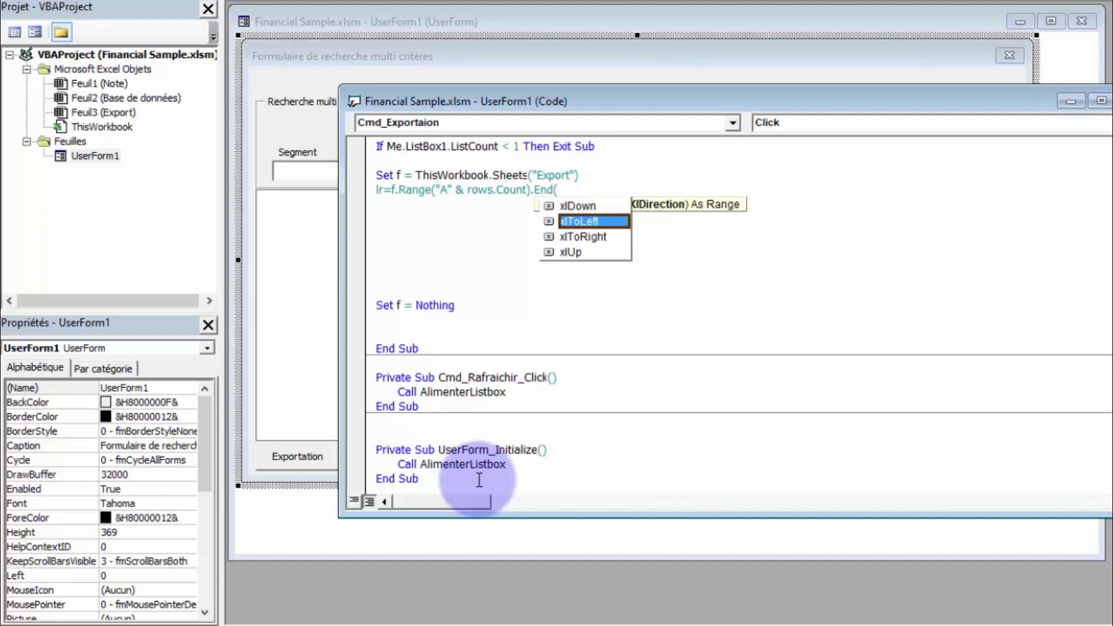
pyautogui.press('Down')
pyautogui.press('Down')
pyautogui.press('Escape')
pyautogui.write('xlUp)')
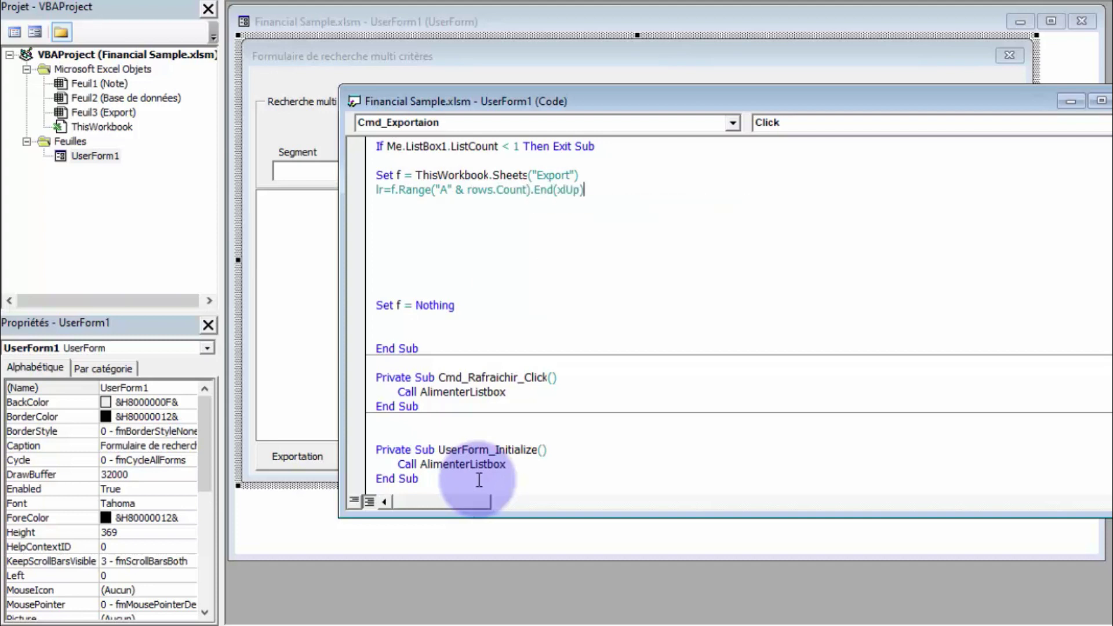
pyautogui.write('.row')
pyautogui.press('Tab')
pyautogui.press('Down')
pyautogui.press('Down')
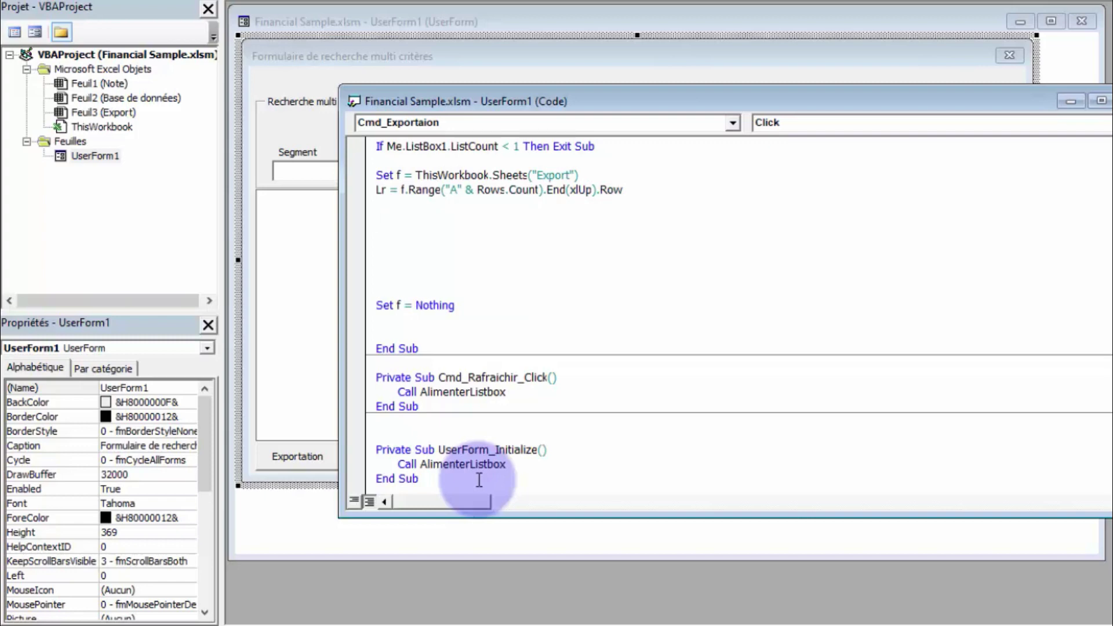
pyautogui.hotkey('alt', 'F11')
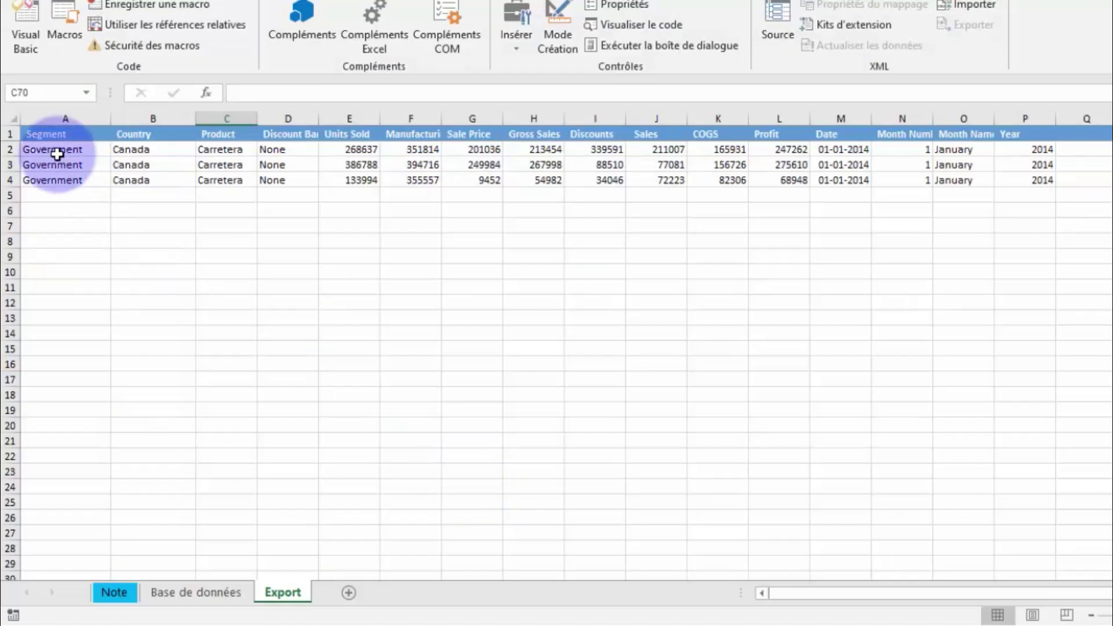
# Step: Inspect the Export sheet's data rows starting at cell A2, then return to the code
pyautogui.click(50, 152)
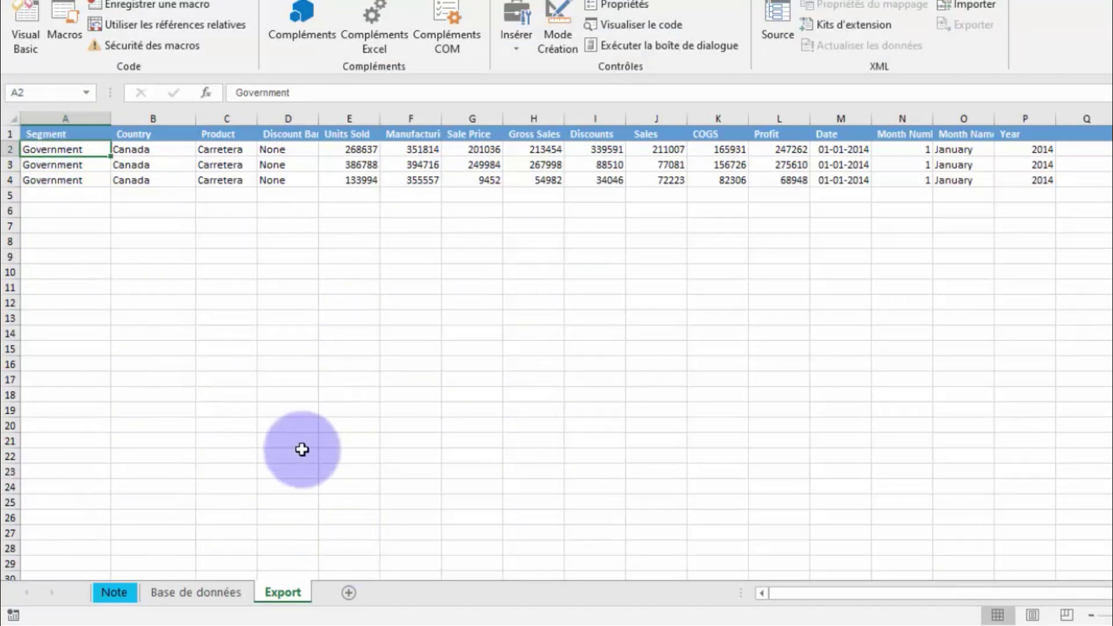
pyautogui.hotkey('alt', 'F11')
pyautogui.hotkey('alt', 'Tab')
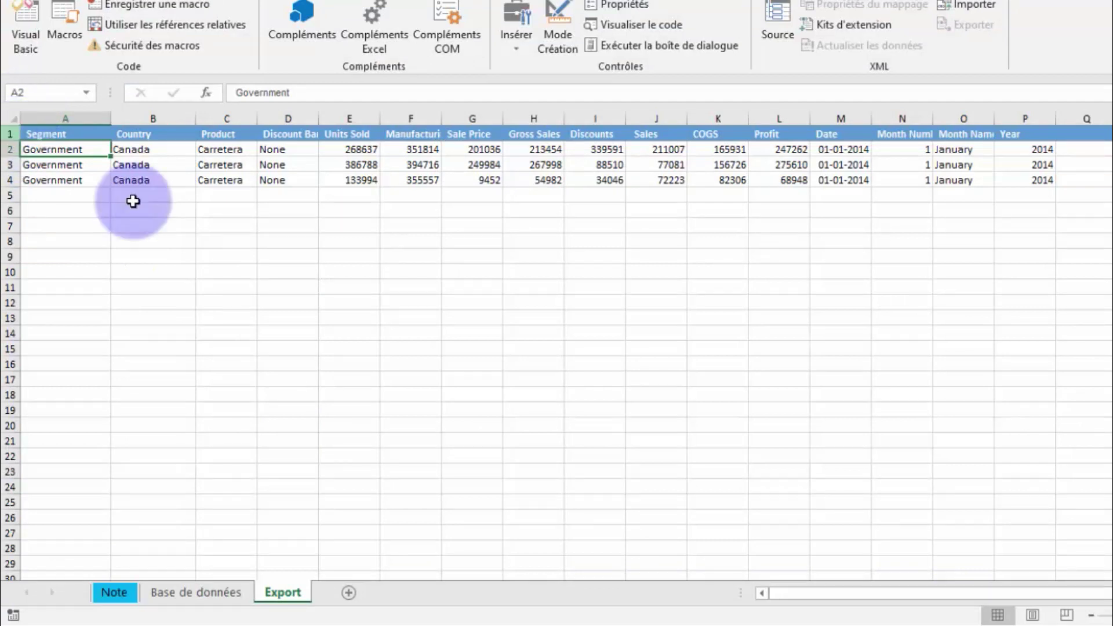
pyautogui.hotkey('alt', 'Tab')
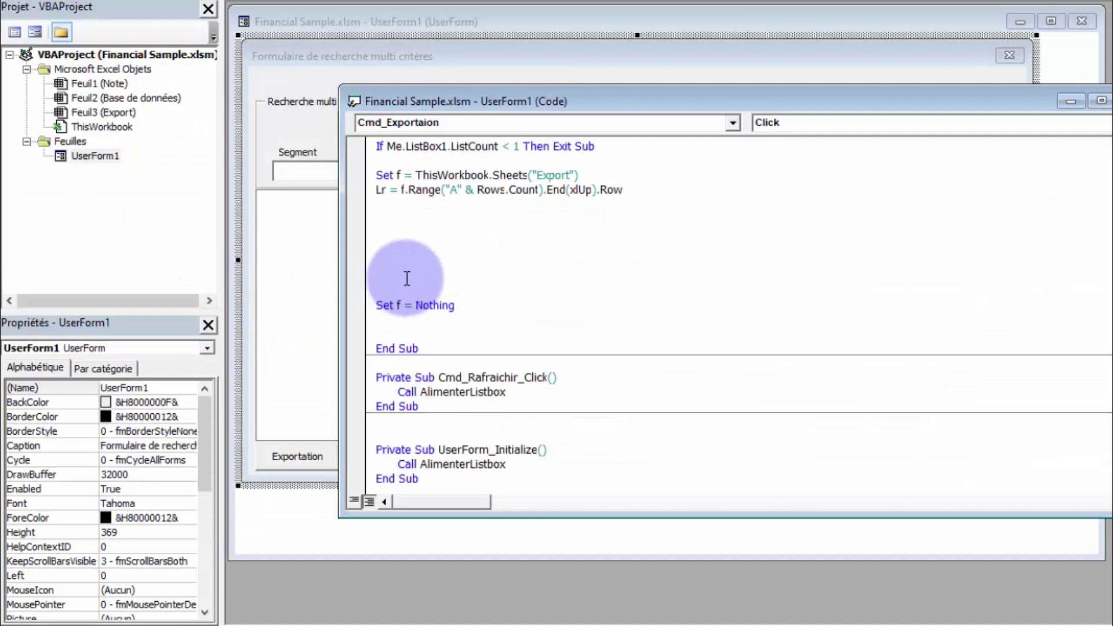
# Step: Add an If Lr > 1 Then … End If block with the comment 'suppression des données existantes'
pyautogui.write('if lr>')
pyautogui.write('1 then')
pyautogui.press('Return')
pyautogui.press('Return')
pyautogui.write('en')
pyautogui.write('d if')
pyautogui.press('Up')
pyautogui.press('Tab')
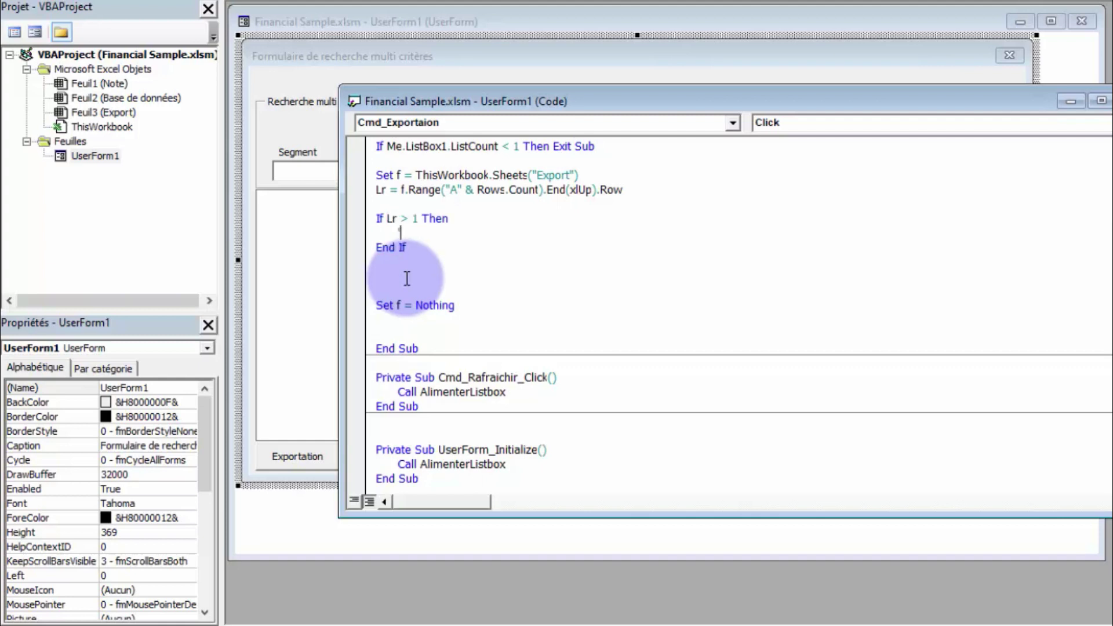
pyautogui.write('suppression')
pyautogui.write(' des données ')
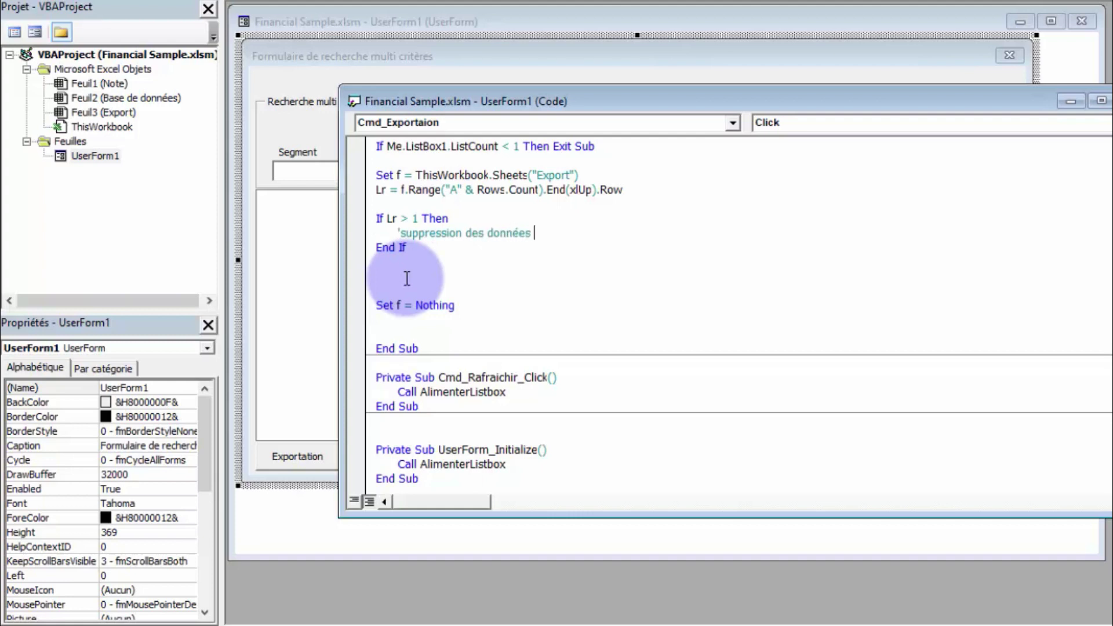
pyautogui.write('existan')
pyautogui.write('tes')
pyautogui.press('Return')
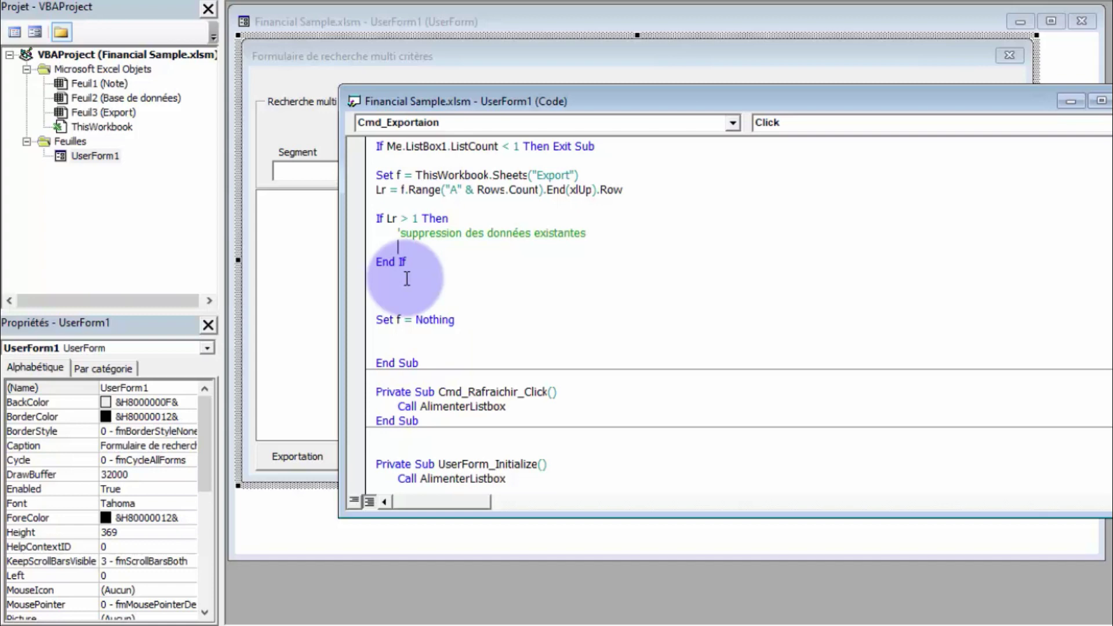
# Step: Inside the block, write f.Range("A2:P" & Lr).ClearContents
pyautogui.write('f.R')
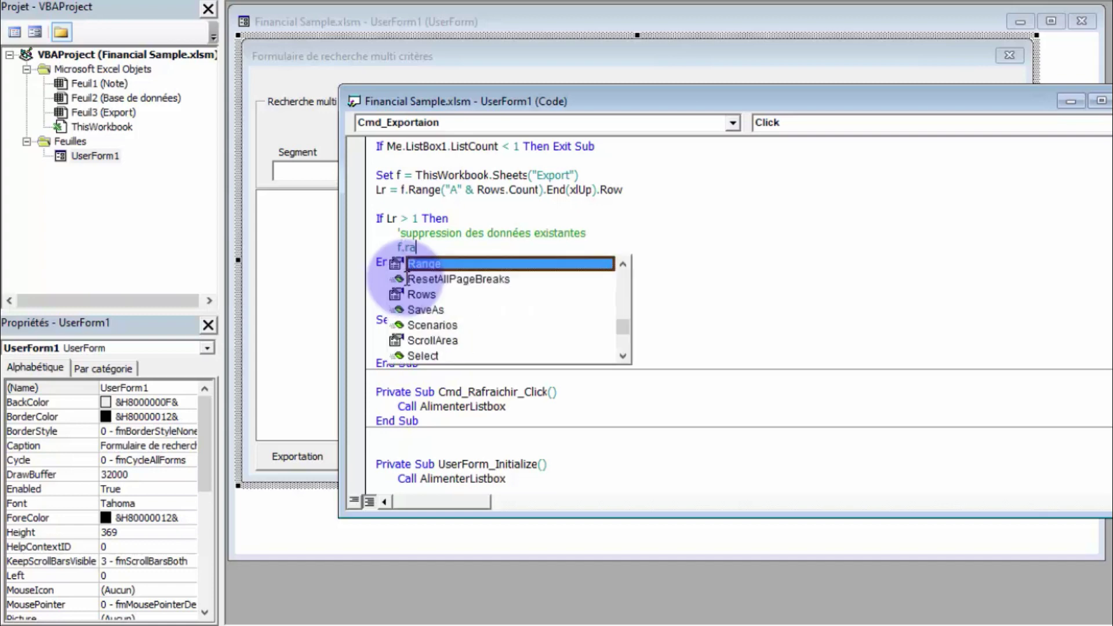
pyautogui.write('ange')
pyautogui.hotkey('alt', 'F11')
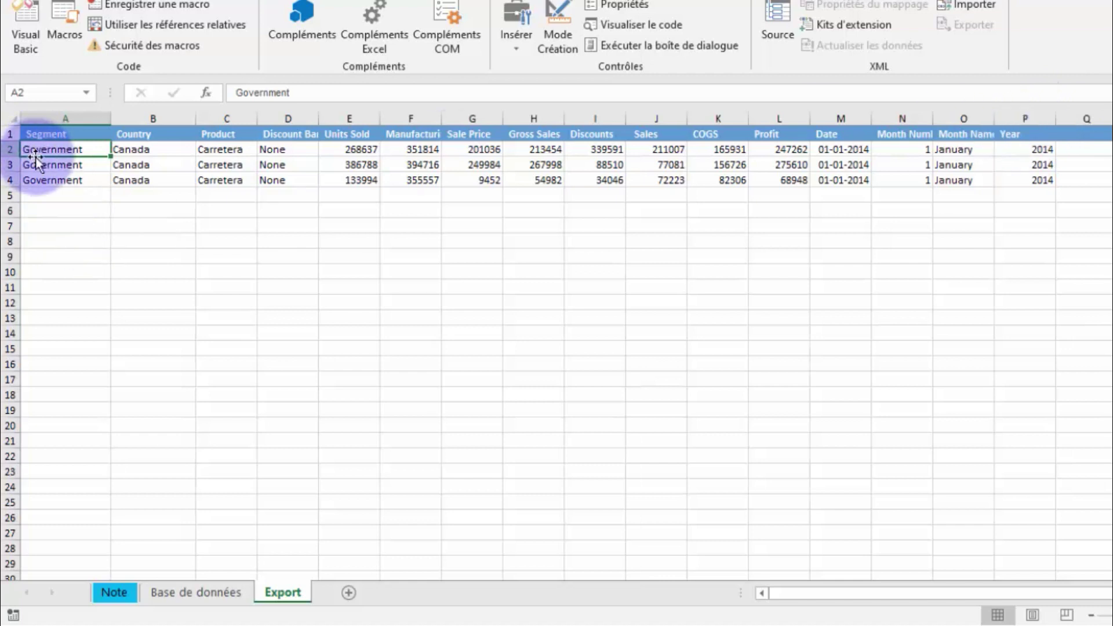
pyautogui.hotkey('alt', 'Tab')
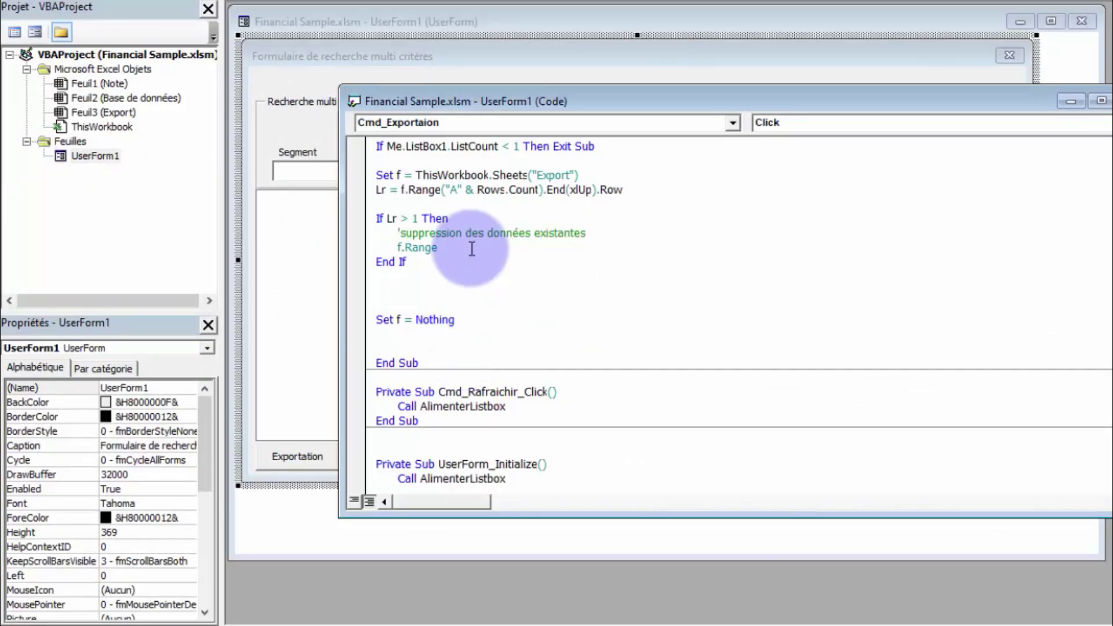
pyautogui.write('("A')
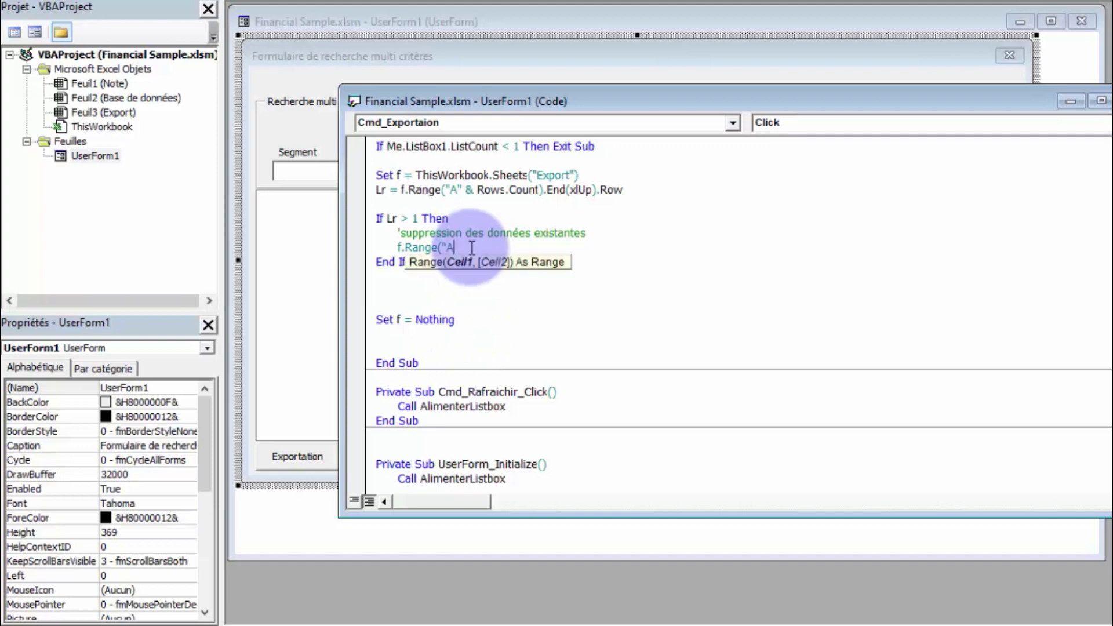
pyautogui.write('2:')
pyautogui.write('P')
pyautogui.write('"')
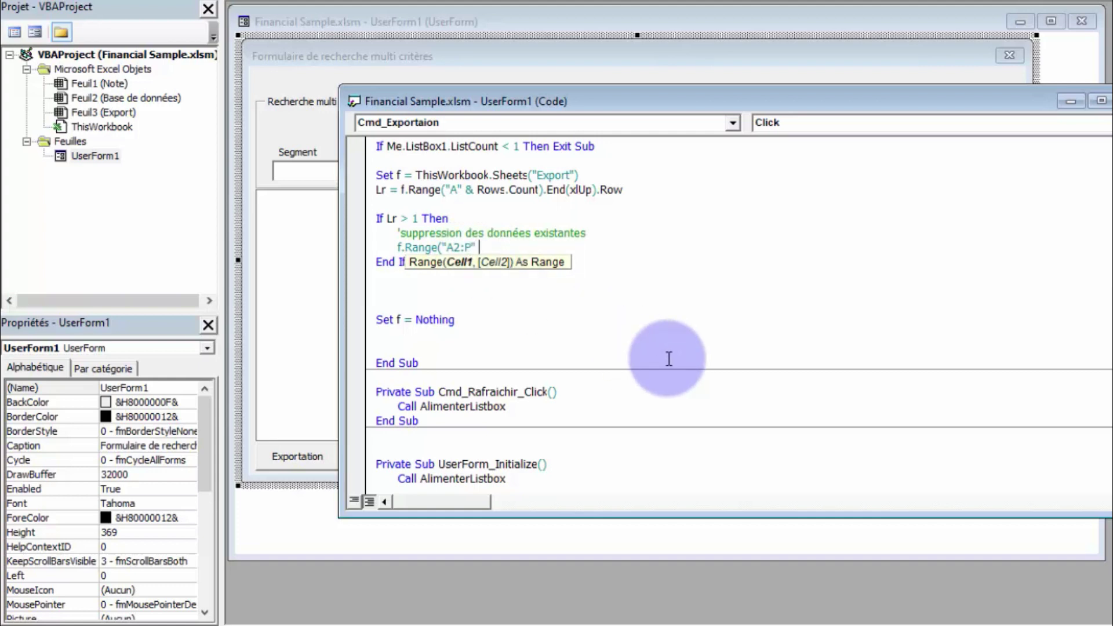
pyautogui.write(' & lr)')
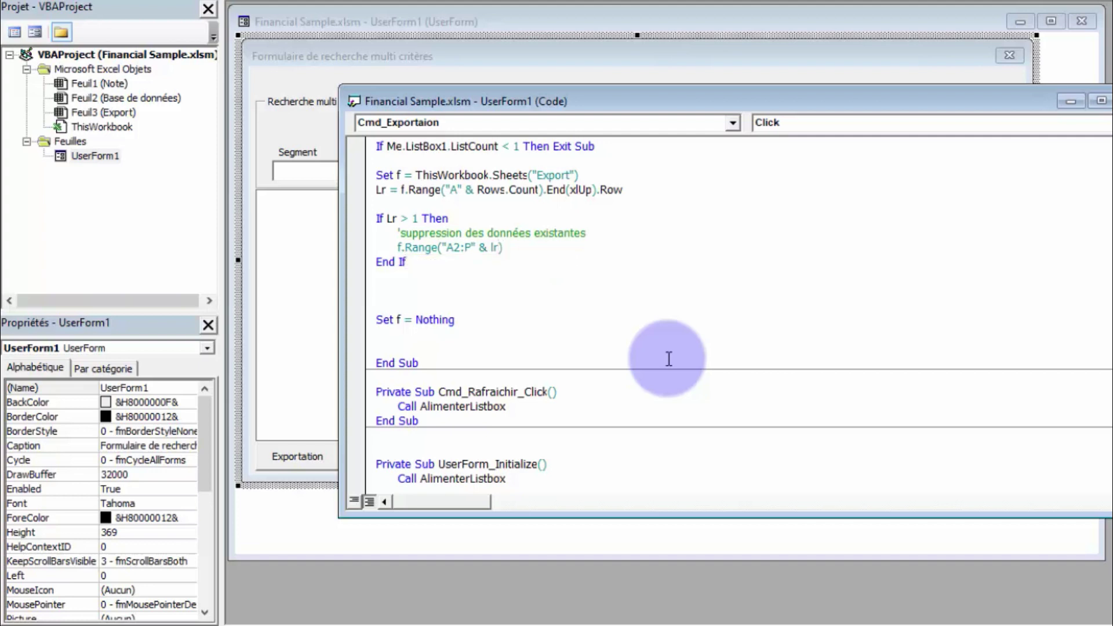
pyautogui.write('.clear')
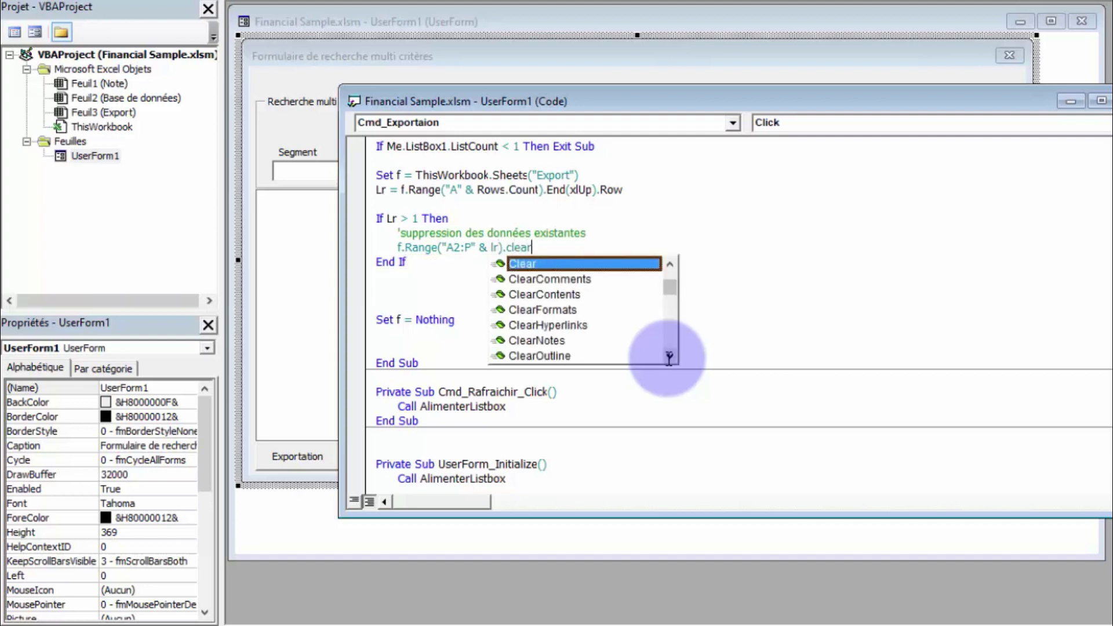
pyautogui.press('Down')
pyautogui.press('Down')
pyautogui.press('Tab')
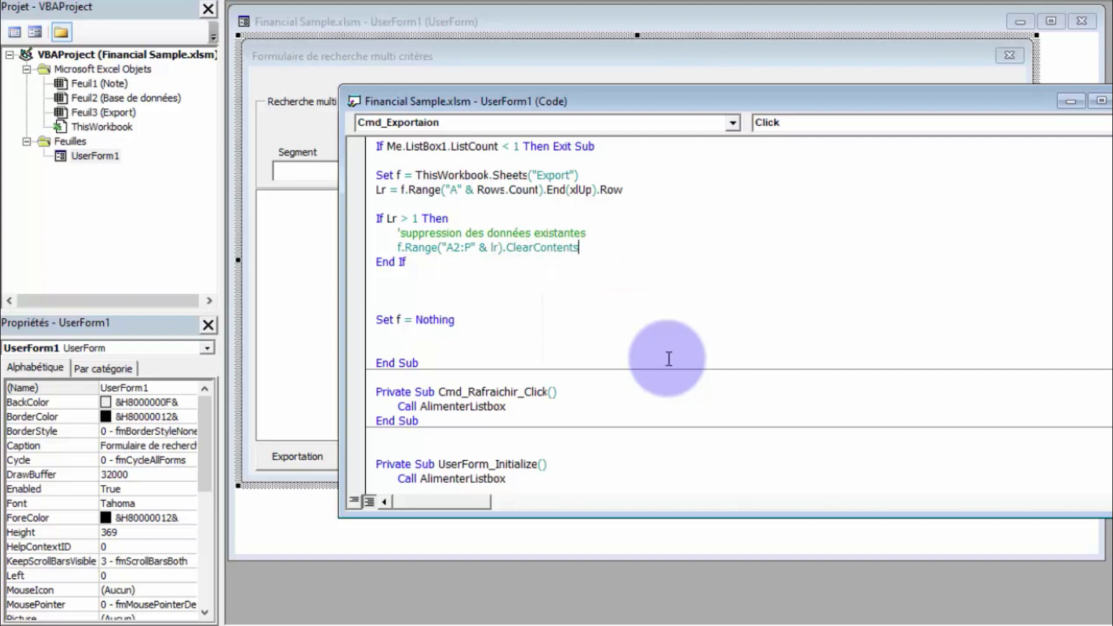
pyautogui.click(410, 277)
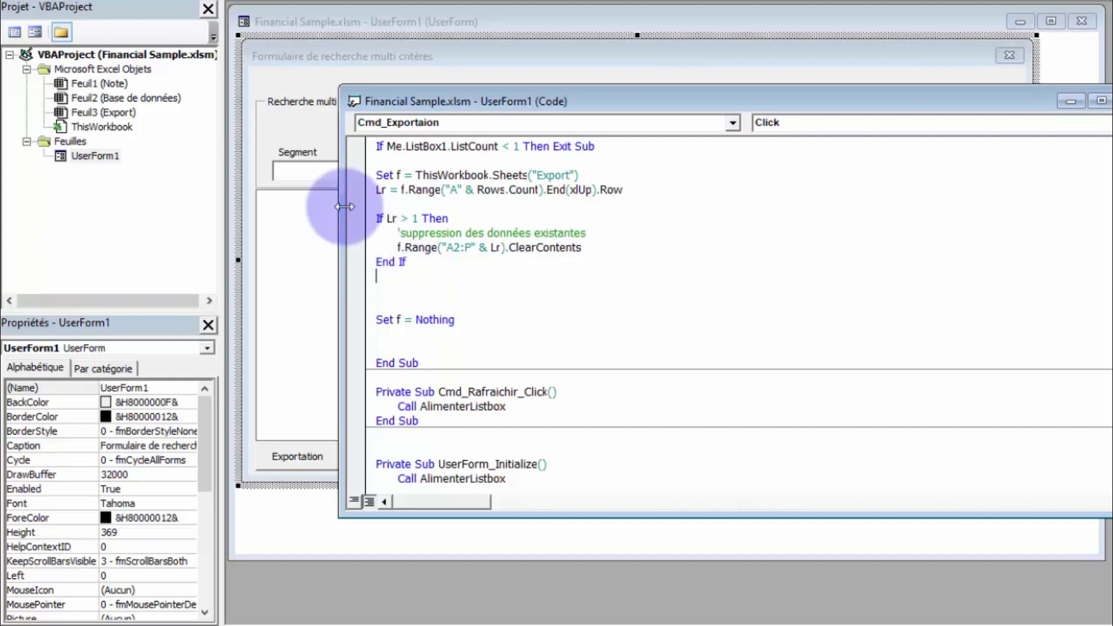
# Step: Below End If, add Counter = Me.ListBox1.ListCount and ReDim MonTab(Counter, 16)
pyautogui.click(312, 290)
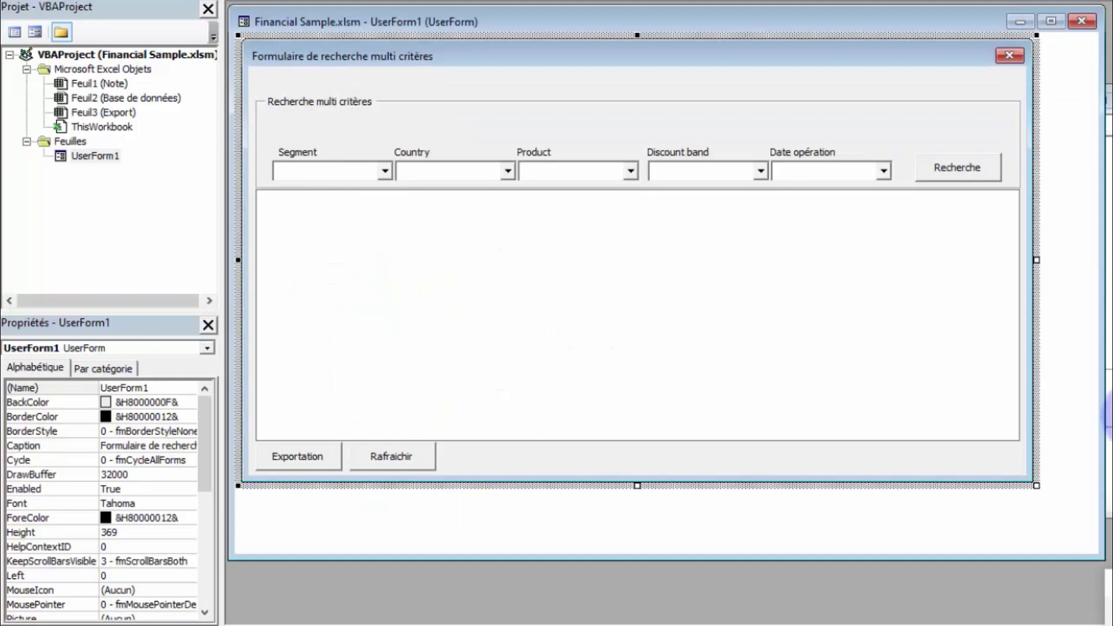
pyautogui.click(1108, 412)
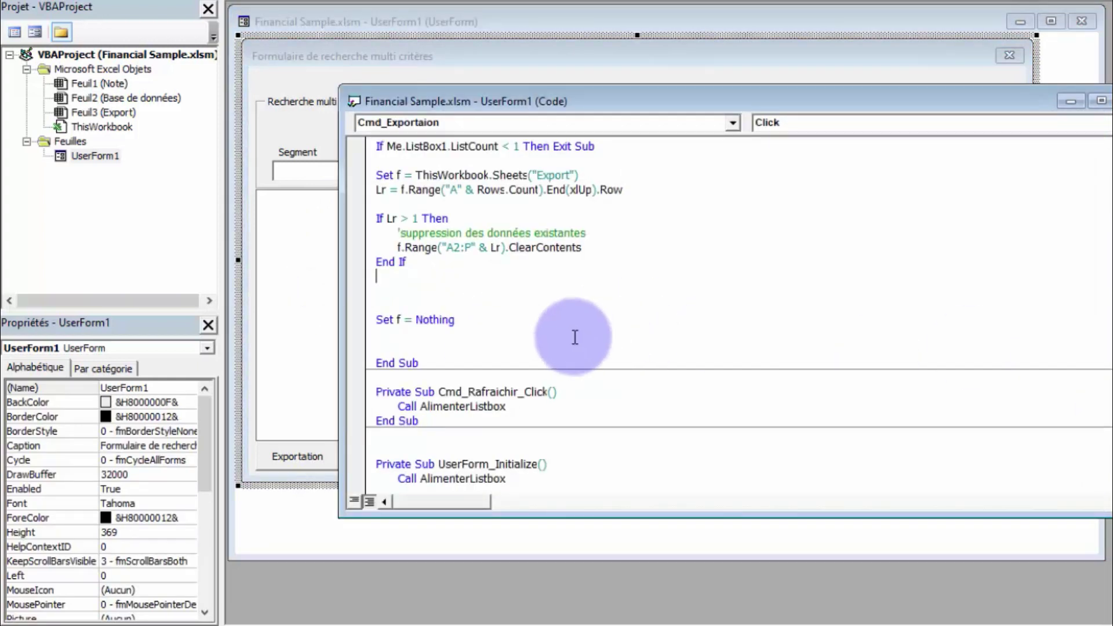
pyautogui.press('Return')
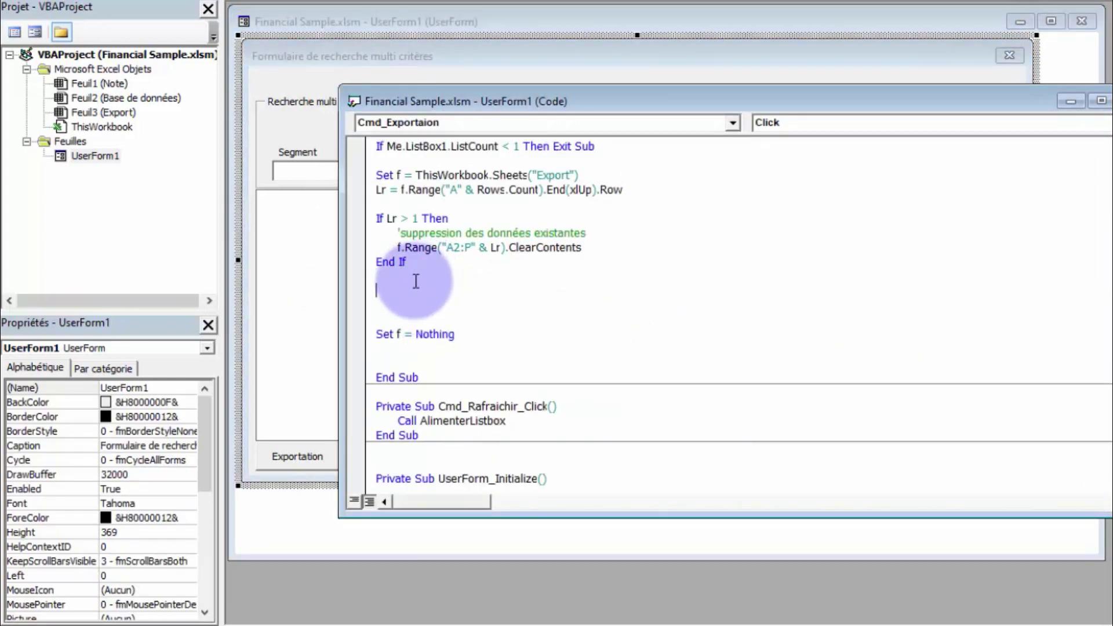
pyautogui.press('Return')
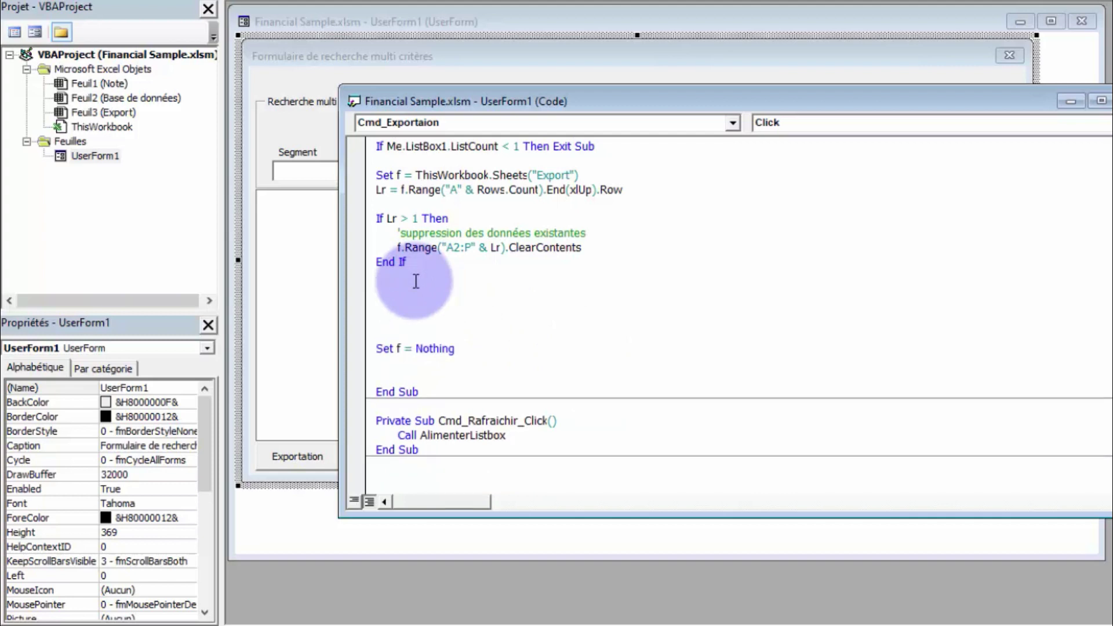
pyautogui.write('c')
pyautogui.write('ounter=')
pyautogui.write('me.')
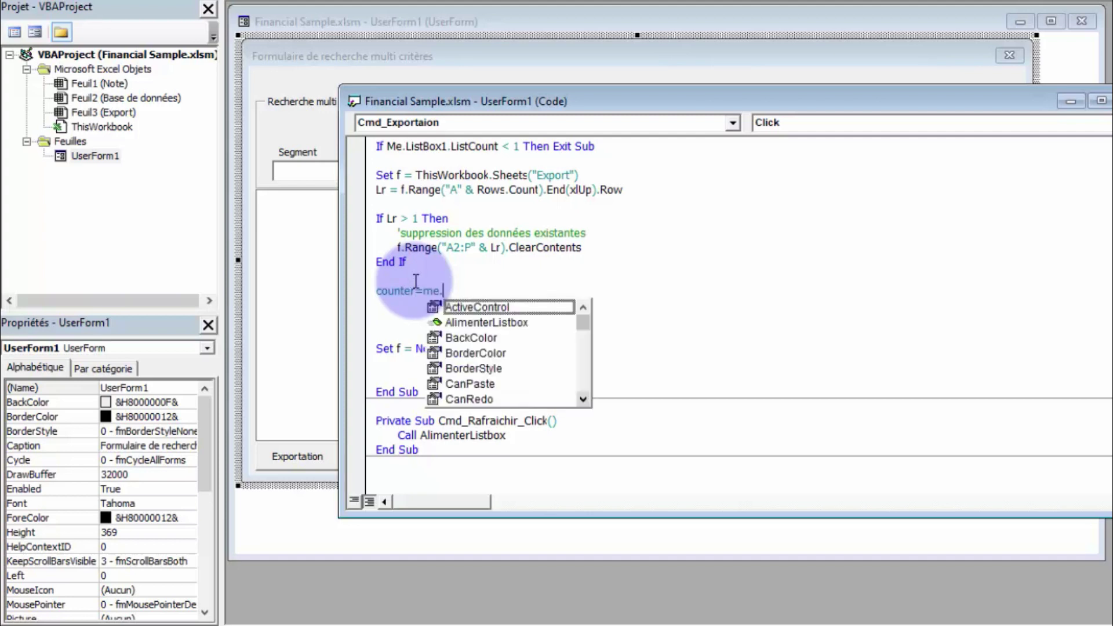
pyautogui.write('li.')
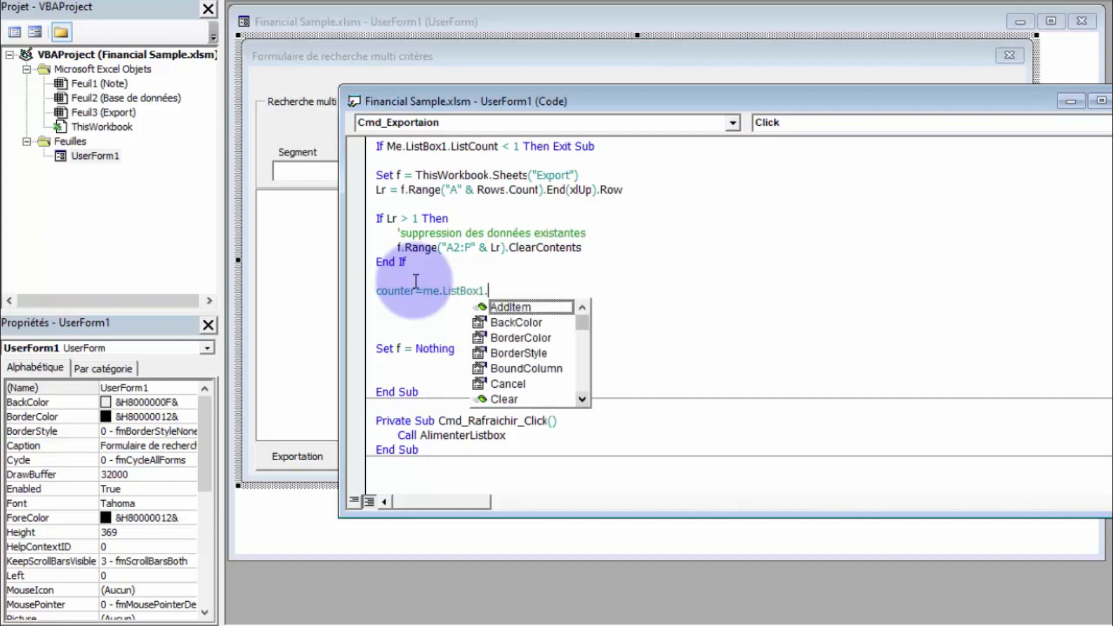
pyautogui.write('li')
pyautogui.press('Down')
pyautogui.press('Tab')
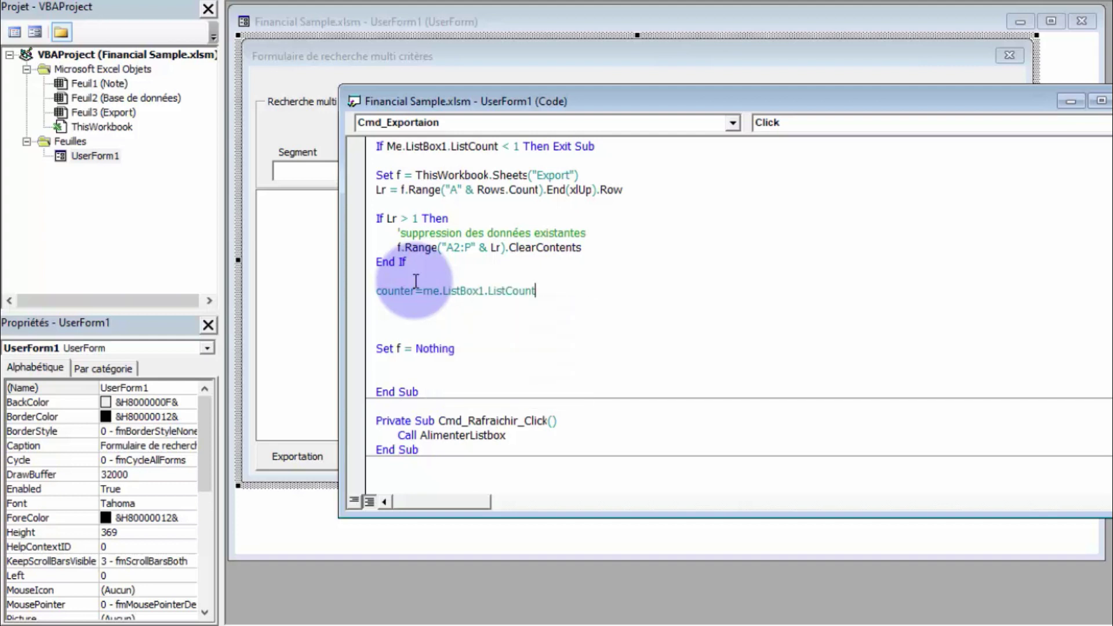
pyautogui.press('Return')
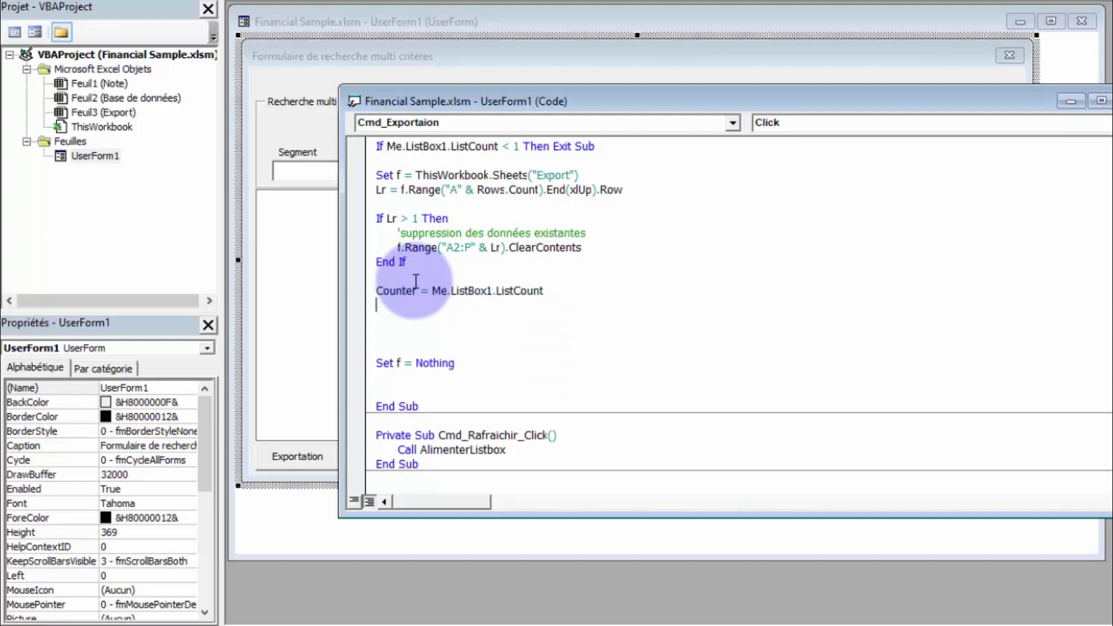
pyautogui.write('redim ')
pyautogui.write('montab')
pyautogui.write('(coun')
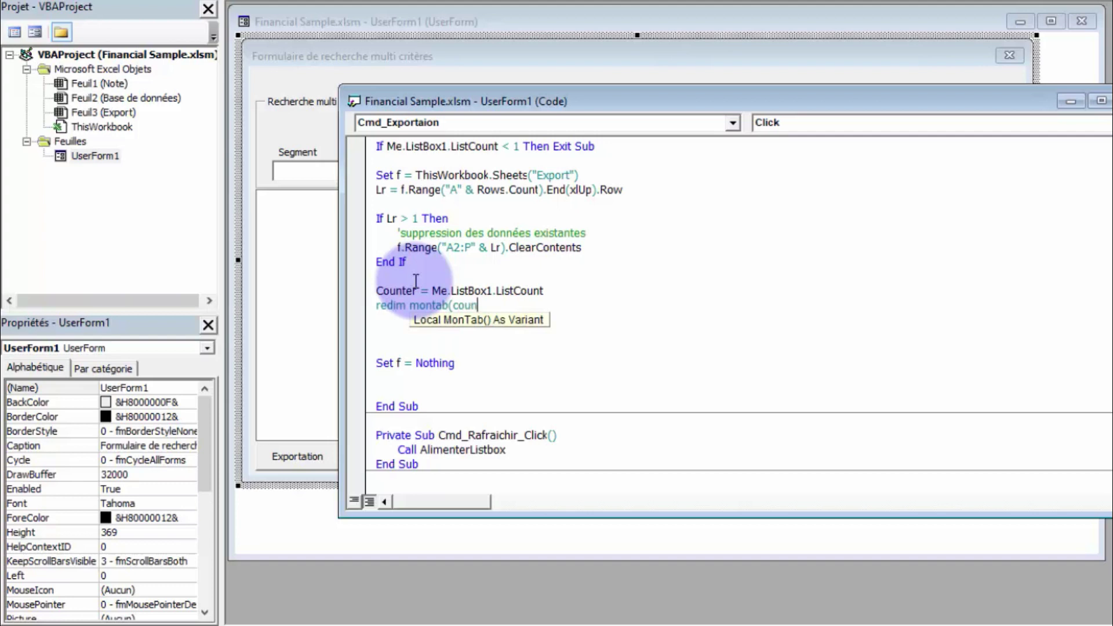
pyautogui.write('ter,16')
pyautogui.write(')')
# Step: Add a For Ligne = 1 To Counter … Next Ligne loop below the ReDim line
pyautogui.press('Return')
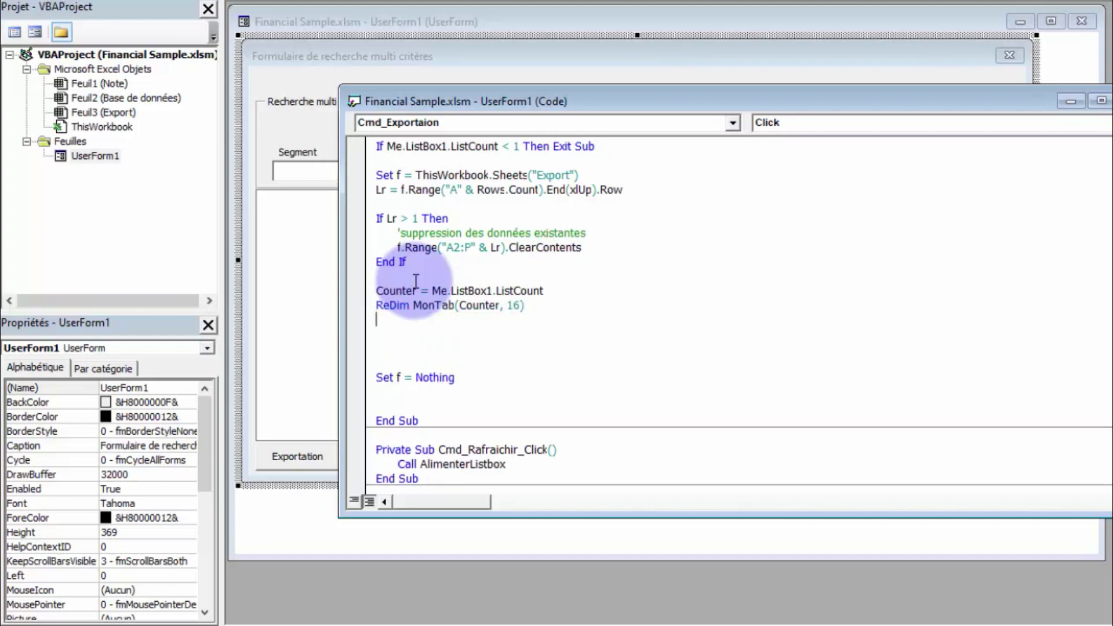
pyautogui.press('Return')
pyautogui.write('for lig')
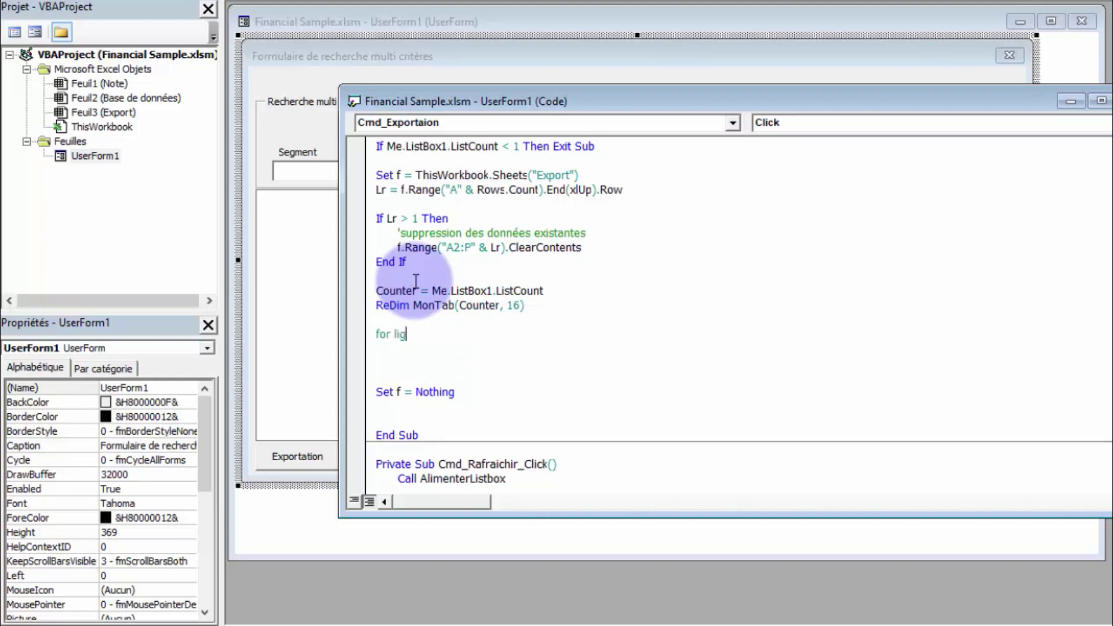
pyautogui.write('ne=1 to')
pyautogui.write(' counter')
pyautogui.press('Return')
pyautogui.press('Return')
pyautogui.press('Return')
pyautogui.press('Return')
pyautogui.press('Return')
pyautogui.write('next l')
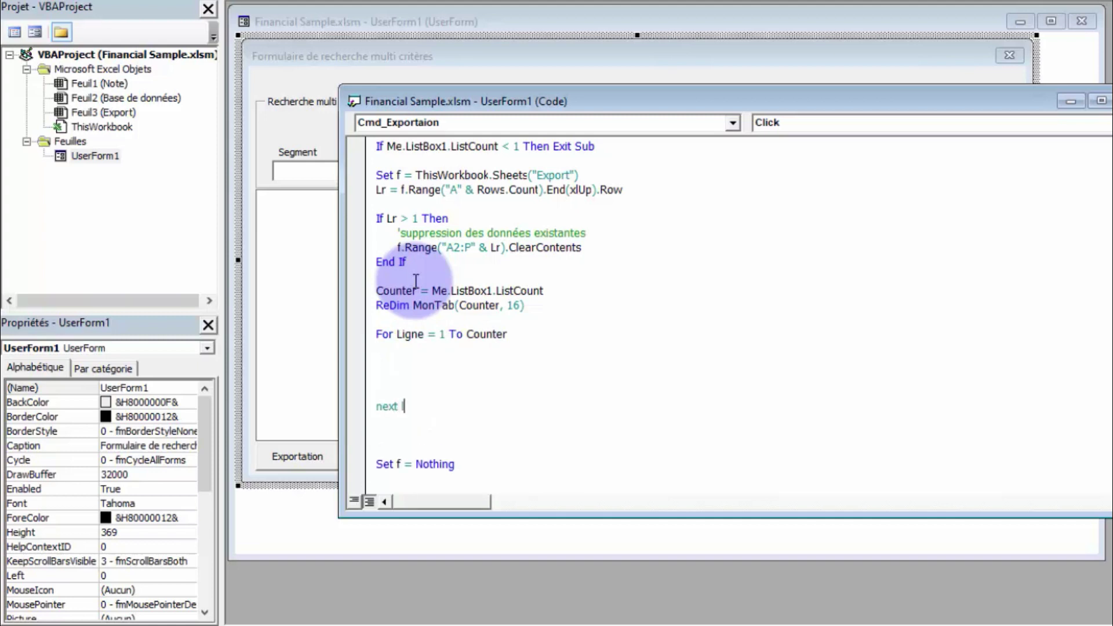
pyautogui.write('igne')
pyautogui.press('Up')
pyautogui.press('Up')
pyautogui.press('Up')
pyautogui.press('Up')
# Step: Nest a For Colonne = 1 To 16 … Next Colonne loop inside the Ligne loop
pyautogui.write('fo')
pyautogui.write('r colonne=')
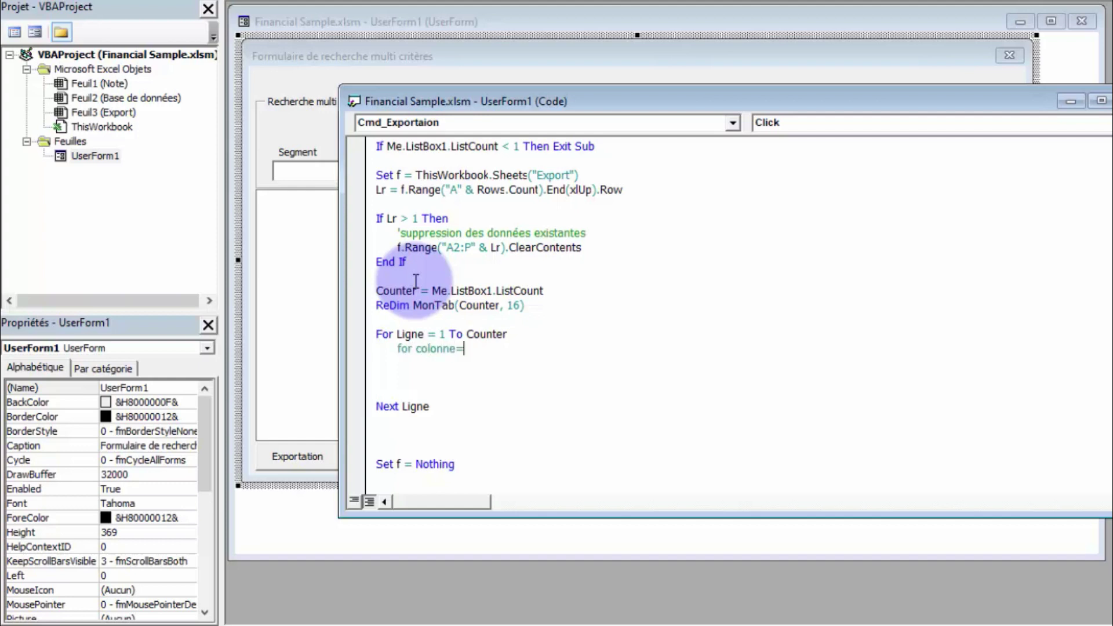
pyautogui.write('1')
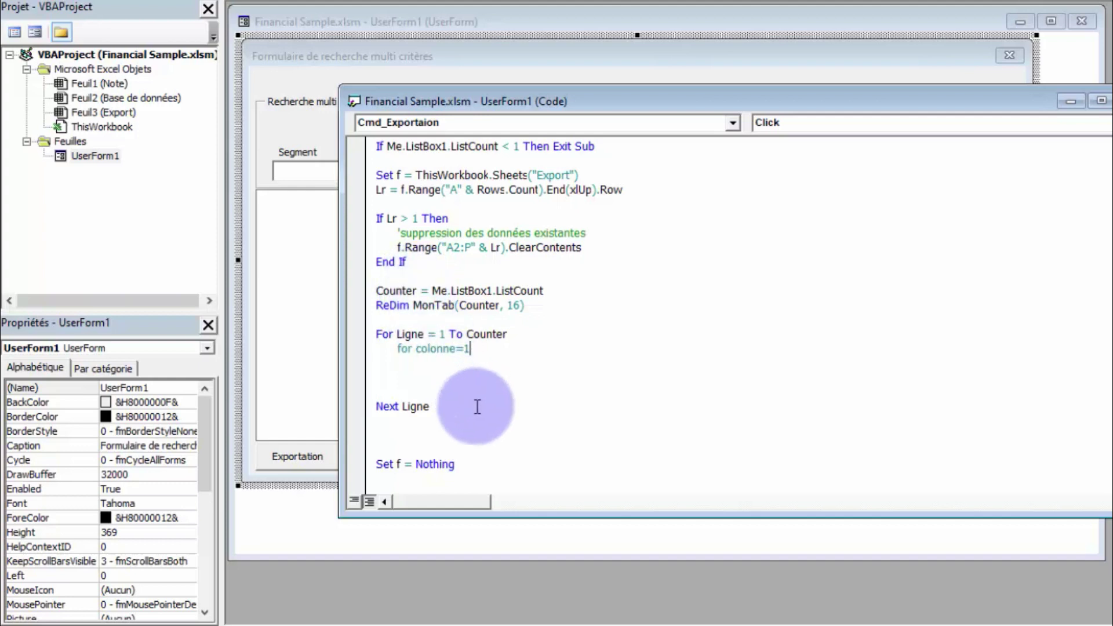
pyautogui.write(' to 16')
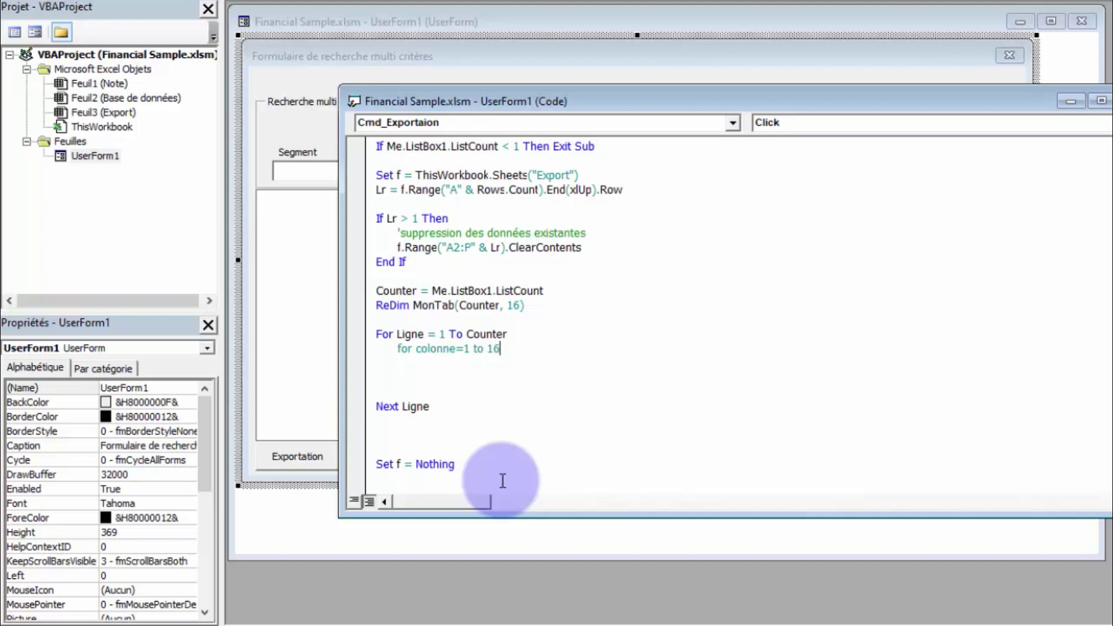
pyautogui.press('Return')
pyautogui.press('Down')
pyautogui.press('Down')
pyautogui.press('Tab')
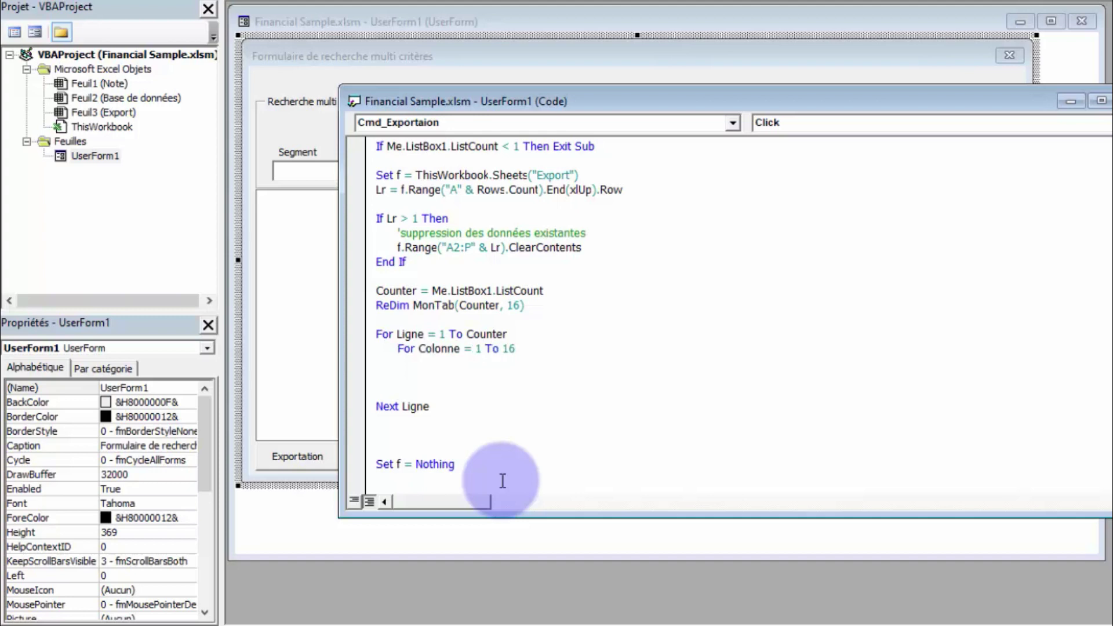
pyautogui.write('next colonne')
pyautogui.press('Up')
pyautogui.press('Tab')
pyautogui.press('Tab')
pyautogui.press('Down')
# Step: Inside the inner loop, start the line MonTab(Ligne, Colonne) = Me.ListBox1.List(Ligne
pyautogui.write('m')
pyautogui.write('tab')
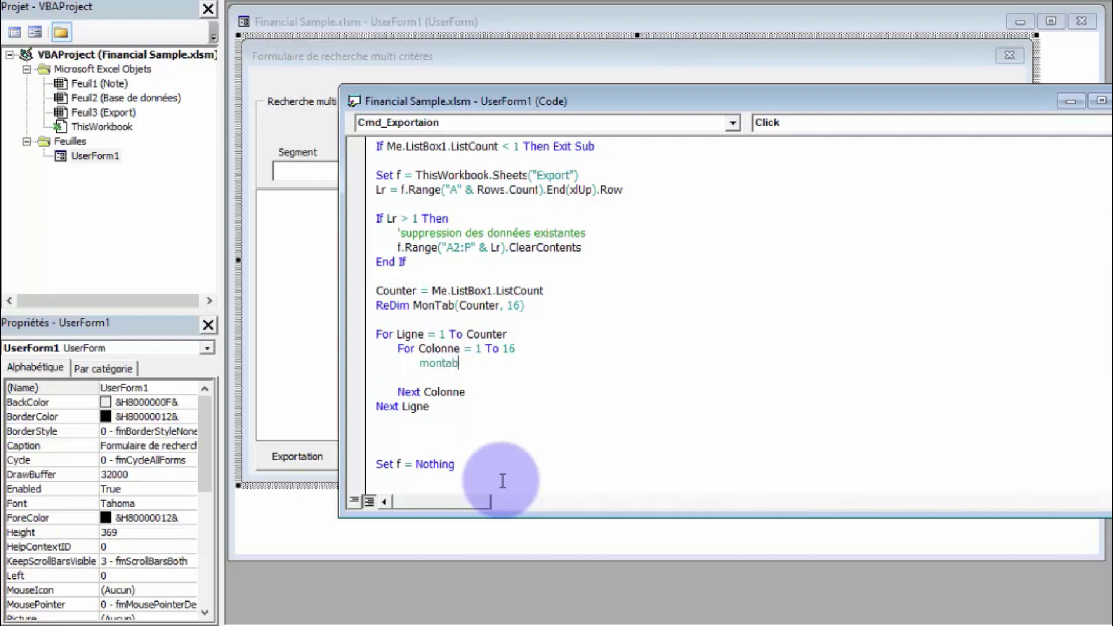
pyautogui.write('(lig')
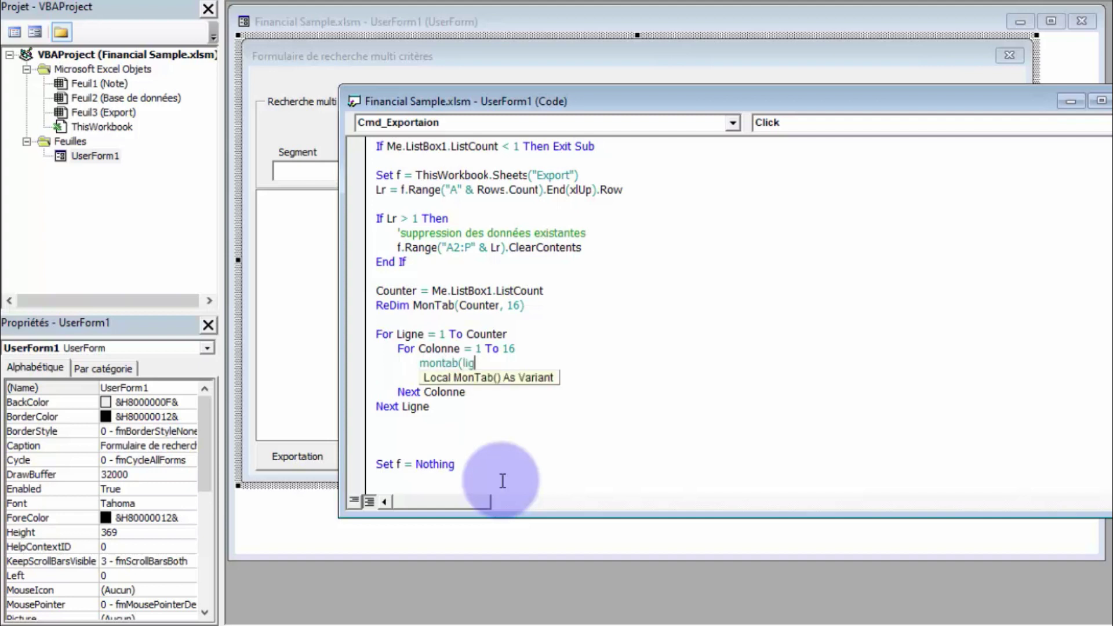
pyautogui.write('ne,colo')
pyautogui.write('nne)=')
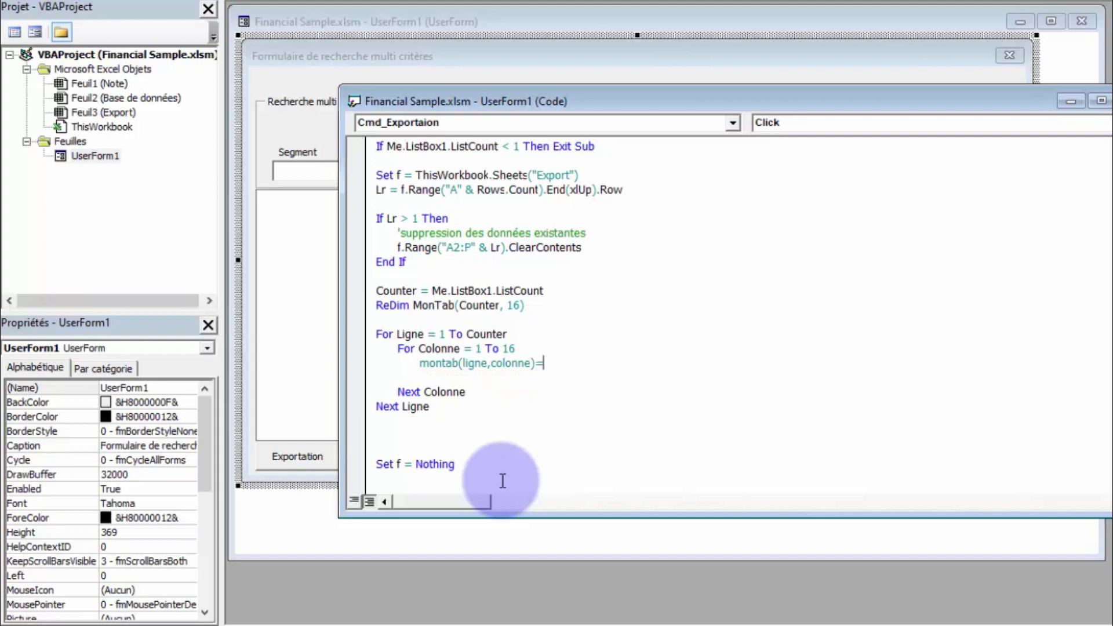
pyautogui.write('me.li')
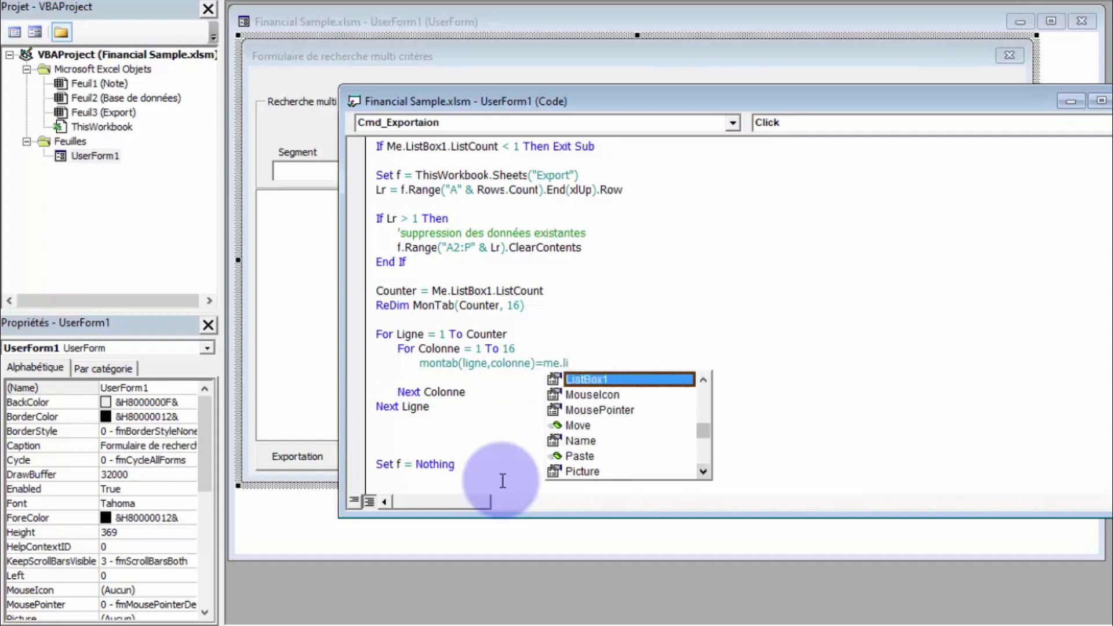
pyautogui.press('Tab')
pyautogui.write('.li')
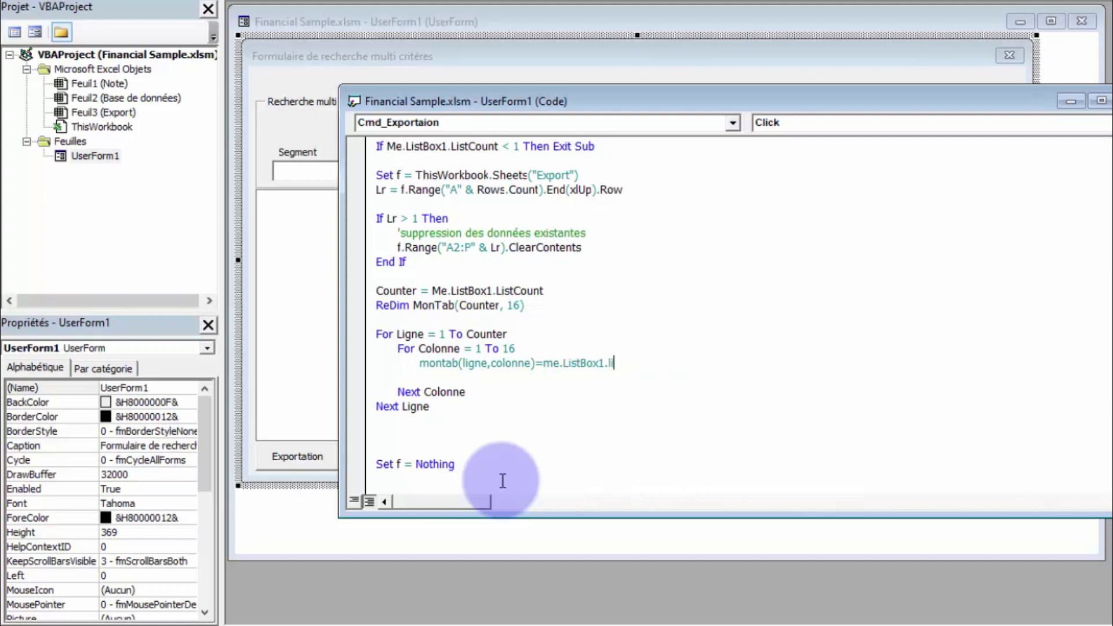
pyautogui.write('st(')
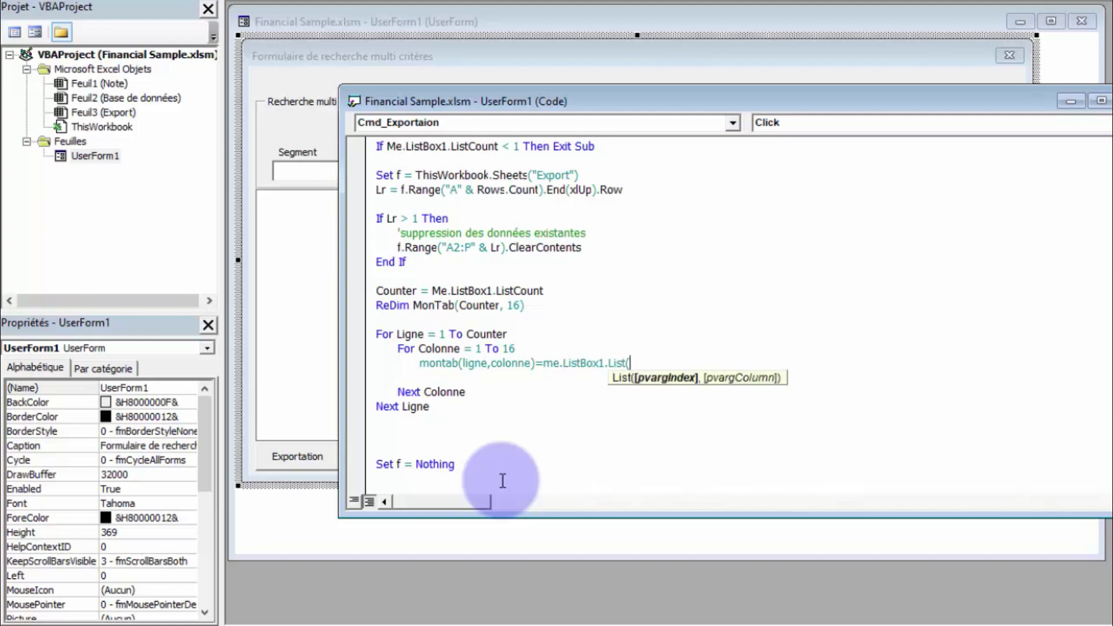
pyautogui.write('lign')
pyautogui.write('e-1,colonne-1')
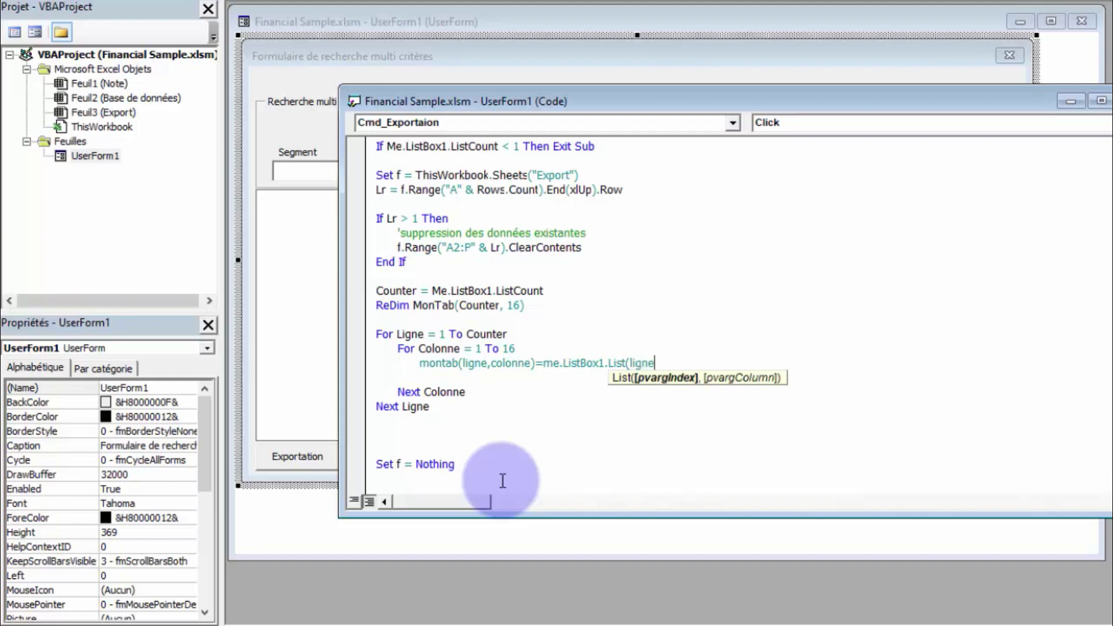
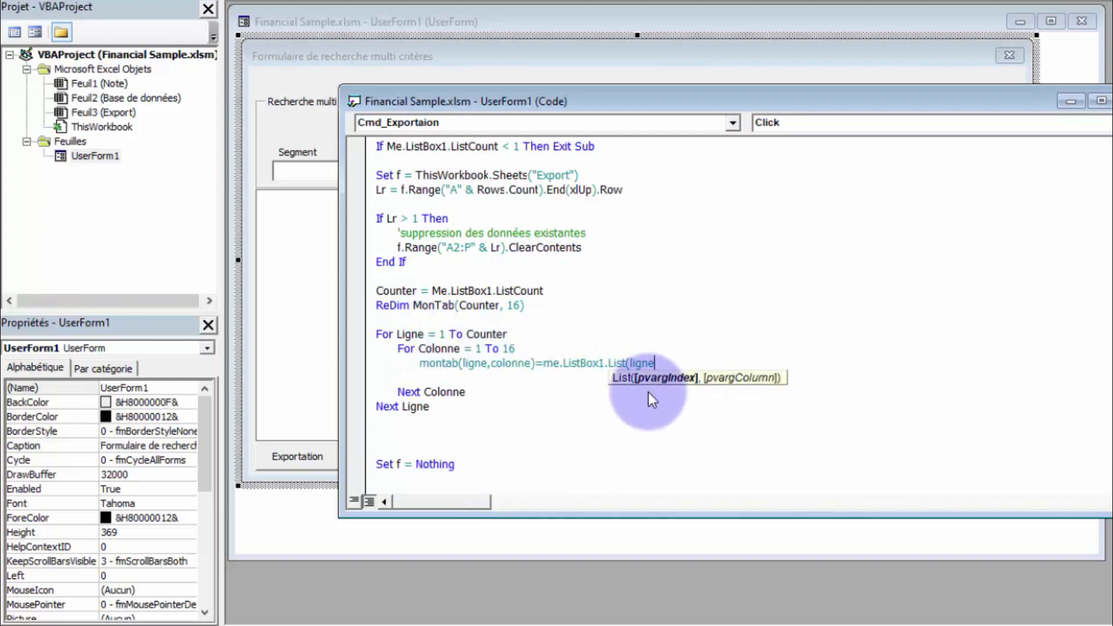
# Step: Complete MonTab(Ligne, Colonne) = ListBox1.List(Ligne - 1, Colonne - 1) and delete the blank line below it
pyautogui.write(',')
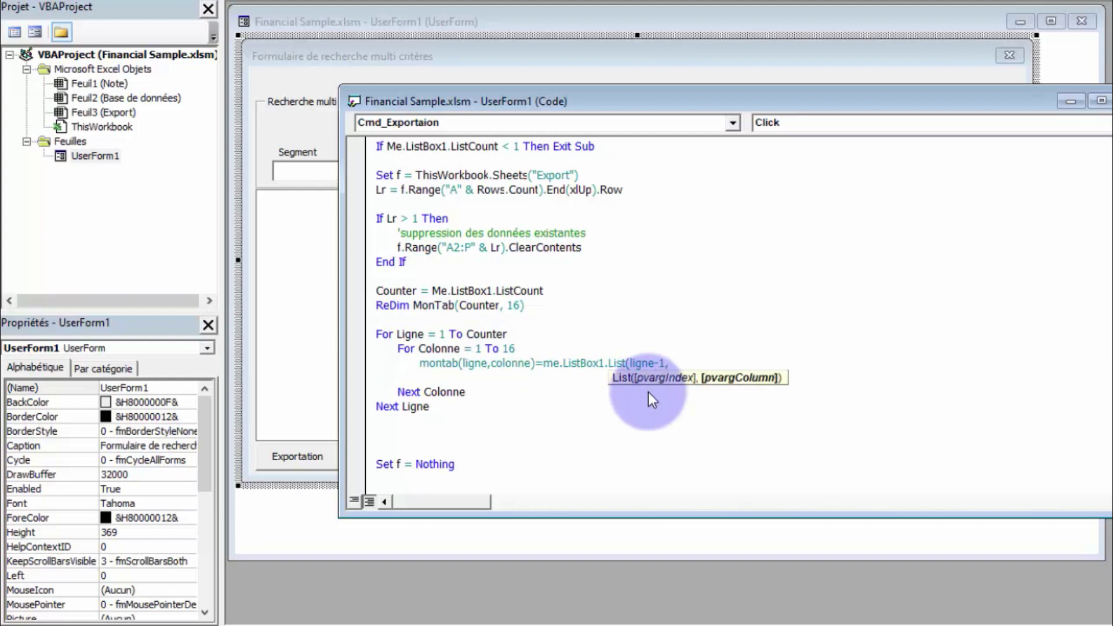
pyautogui.write('colonne')
pyautogui.write('-1)')
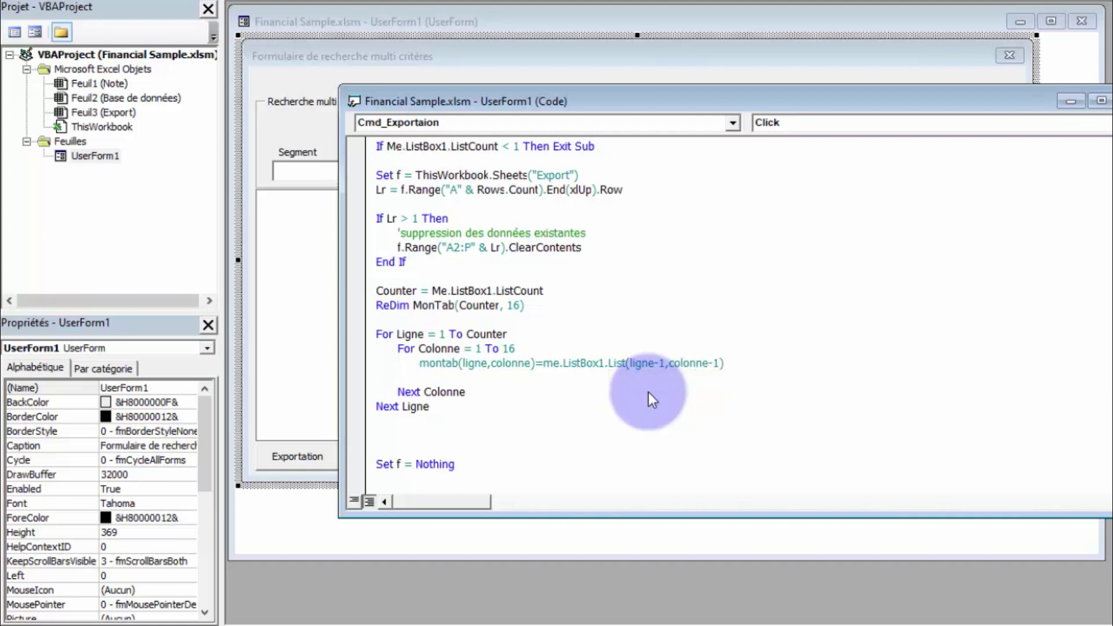
pyautogui.moveTo(418, 377); pyautogui.dragTo(361, 381)
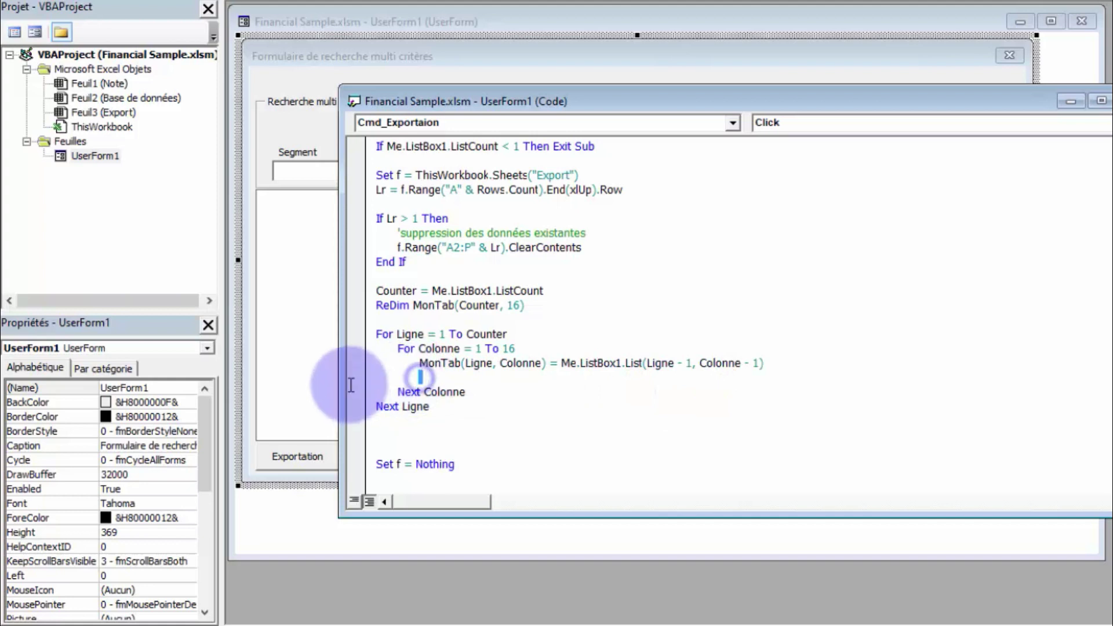
pyautogui.press('BackSpace')
pyautogui.press('BackSpace')
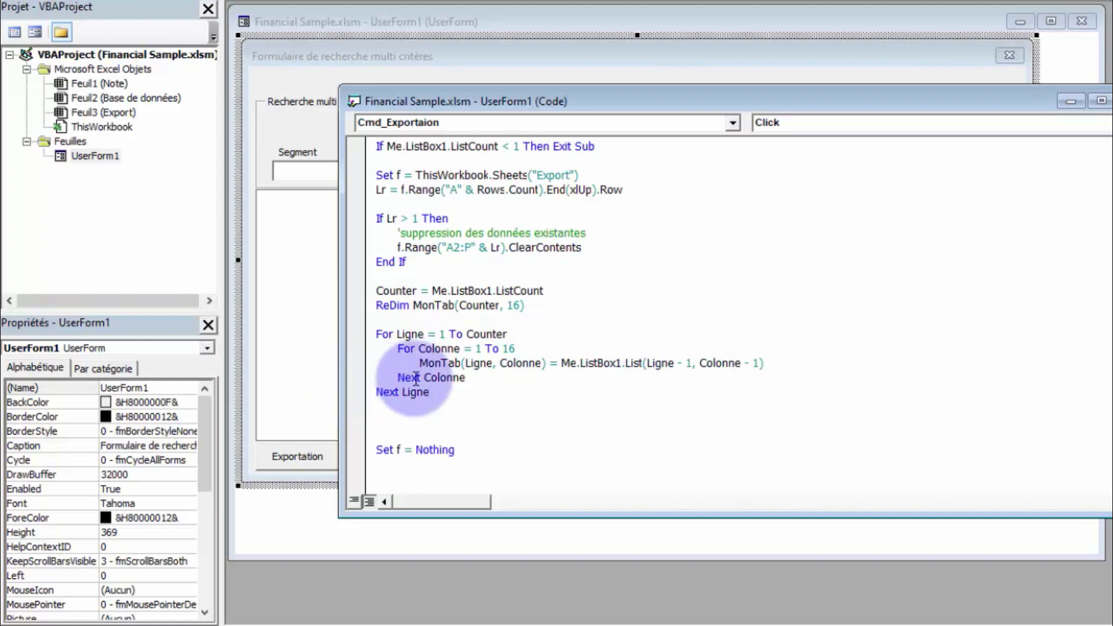
# Step: Put the cursor on the empty line below Next Ligne, then switch back to the Excel workbook
pyautogui.click(468, 397)
pyautogui.scroll(-2, 468, 397)
pyautogui.click(384, 327)
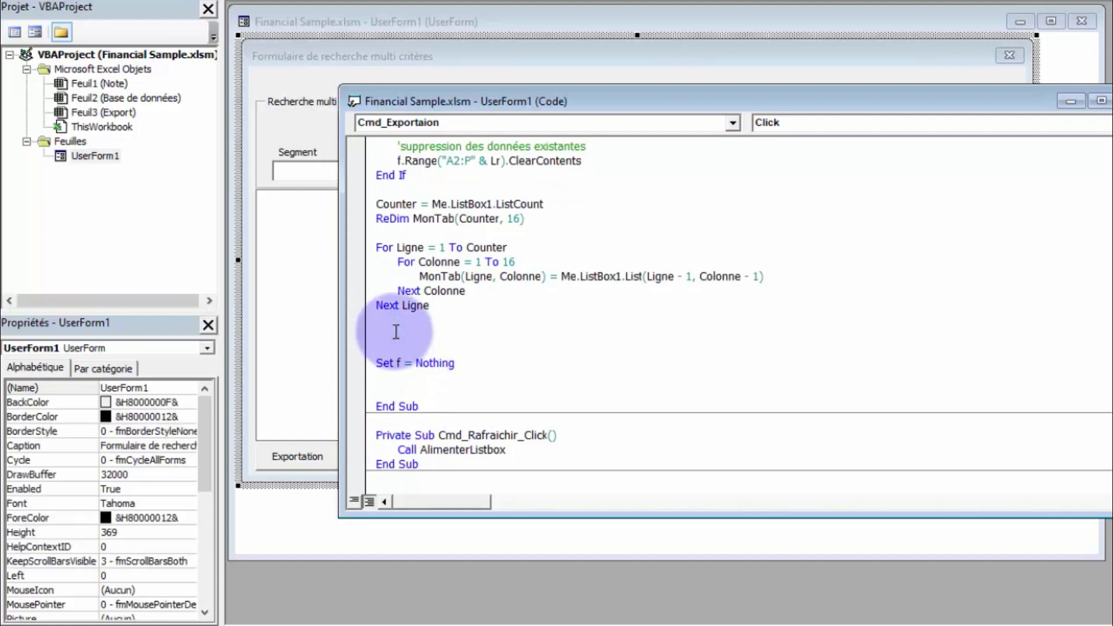
pyautogui.doubleClick(439, 277)
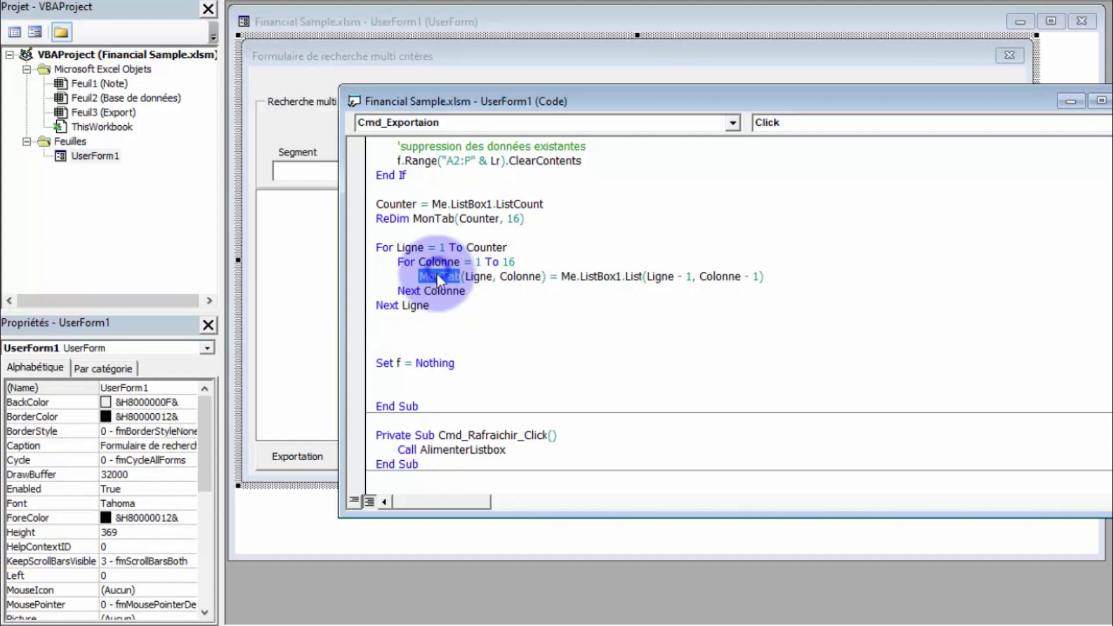
pyautogui.click(393, 332)
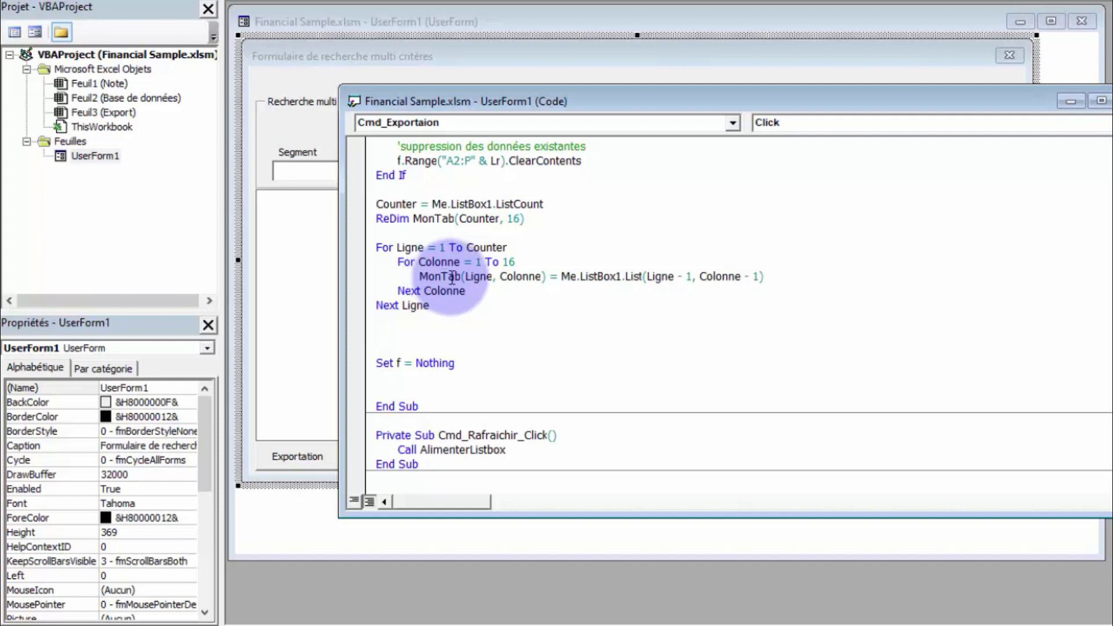
pyautogui.click(12, 2)
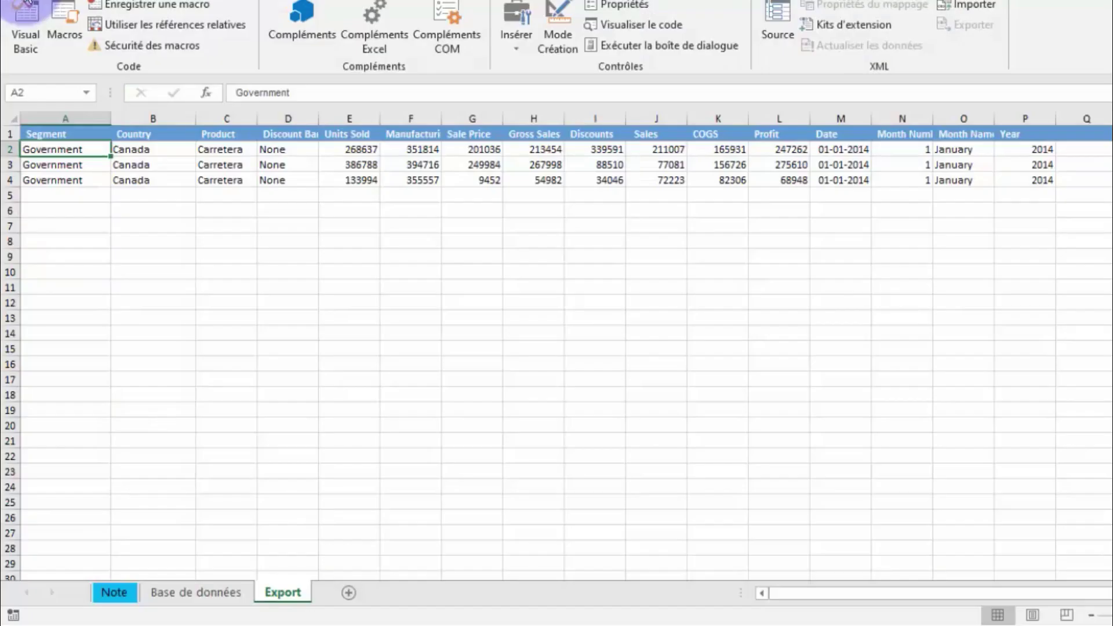
# Step: Confirm the Base de données data ends at row 701, then return to the Export sheet's VBA code
pyautogui.click(196, 592)
pyautogui.click(48, 502)
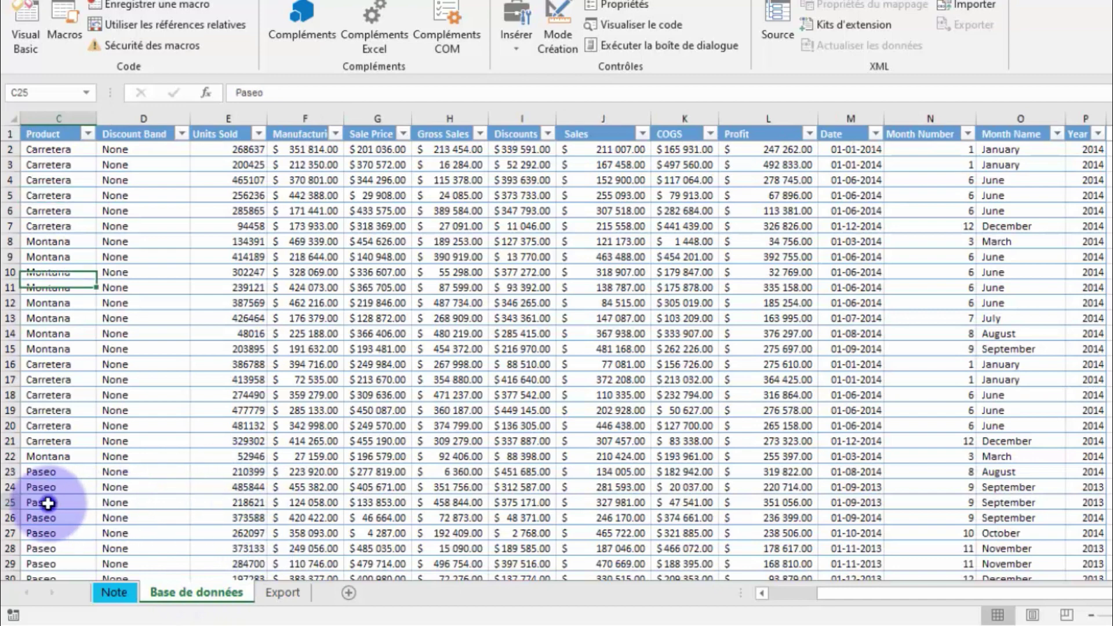
pyautogui.hotkey('ctrl', 'Down')
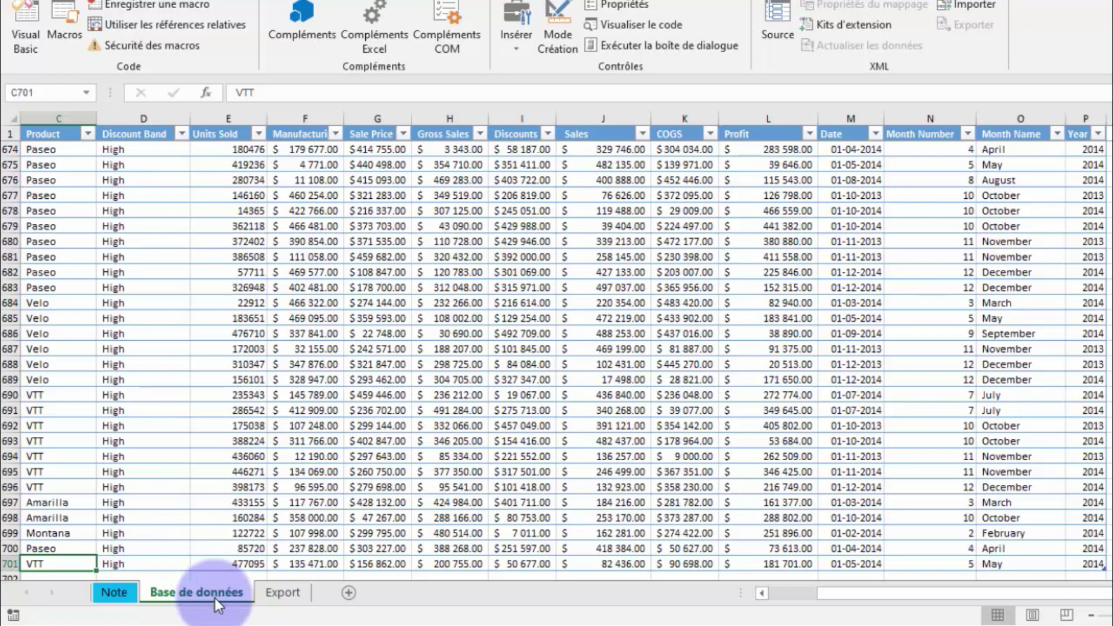
pyautogui.click(263, 600)
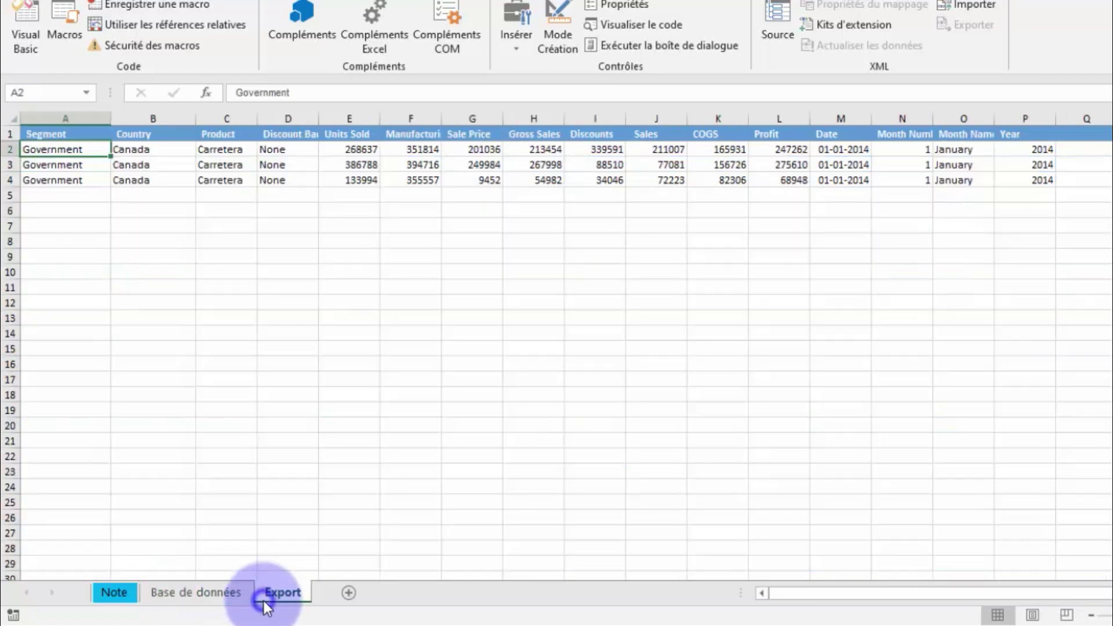
pyautogui.hotkey('alt', 'F11')
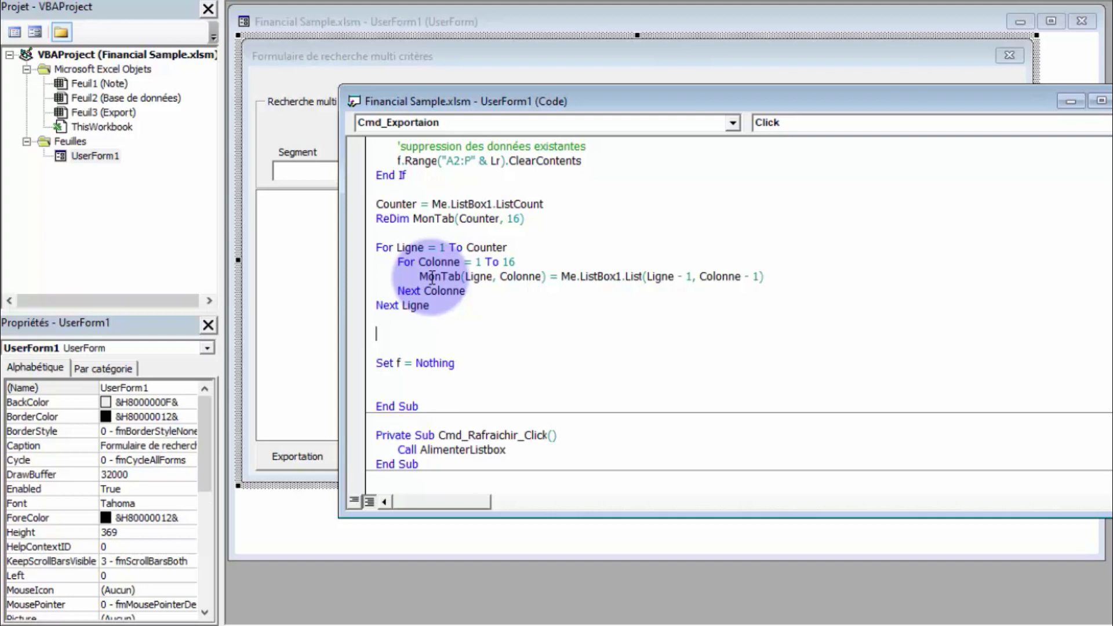
# Step: Below Next Ligne, declare Dim Plage As Range and leave blank lines beneath it
pyautogui.click(448, 277)
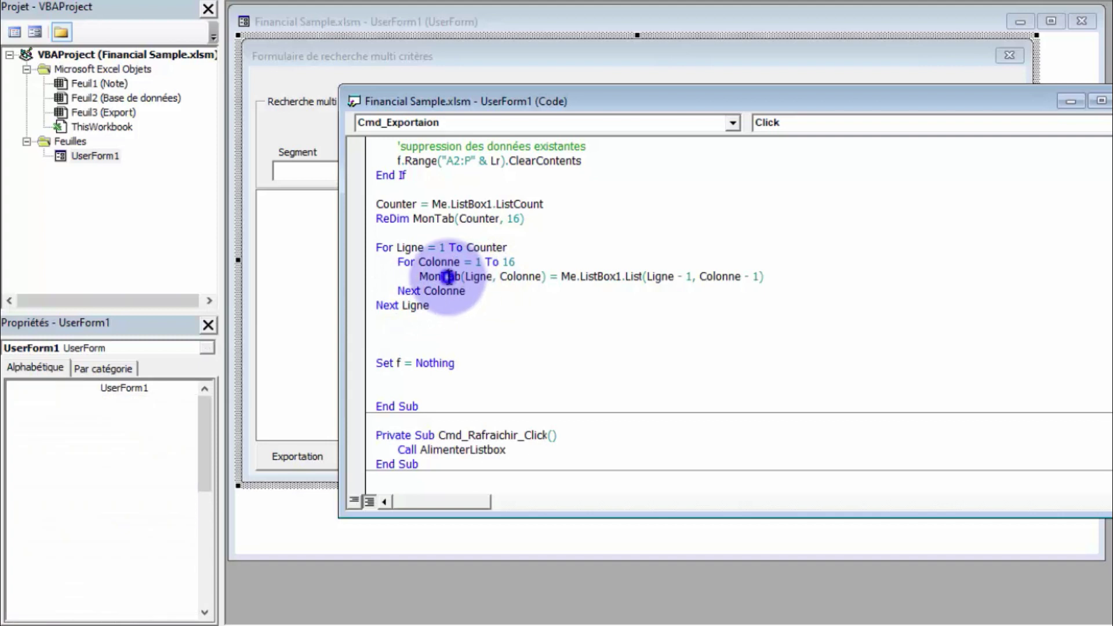
pyautogui.doubleClick(448, 277)
pyautogui.click(388, 334)
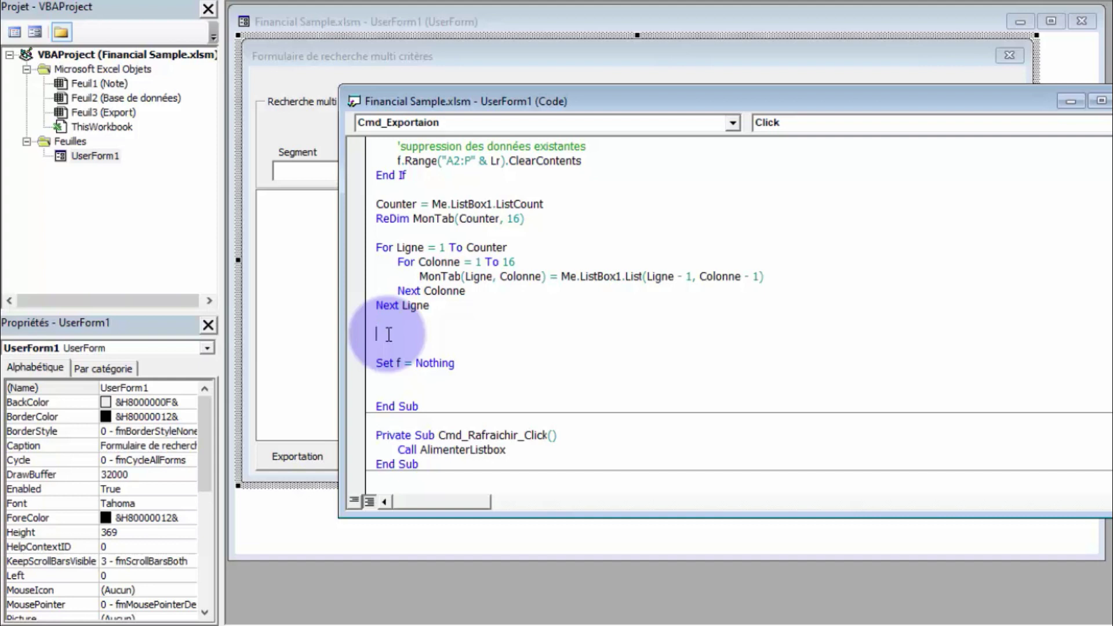
pyautogui.write('dim Plaf')
pyautogui.press('BackSpace')
pyautogui.write('ge as ')
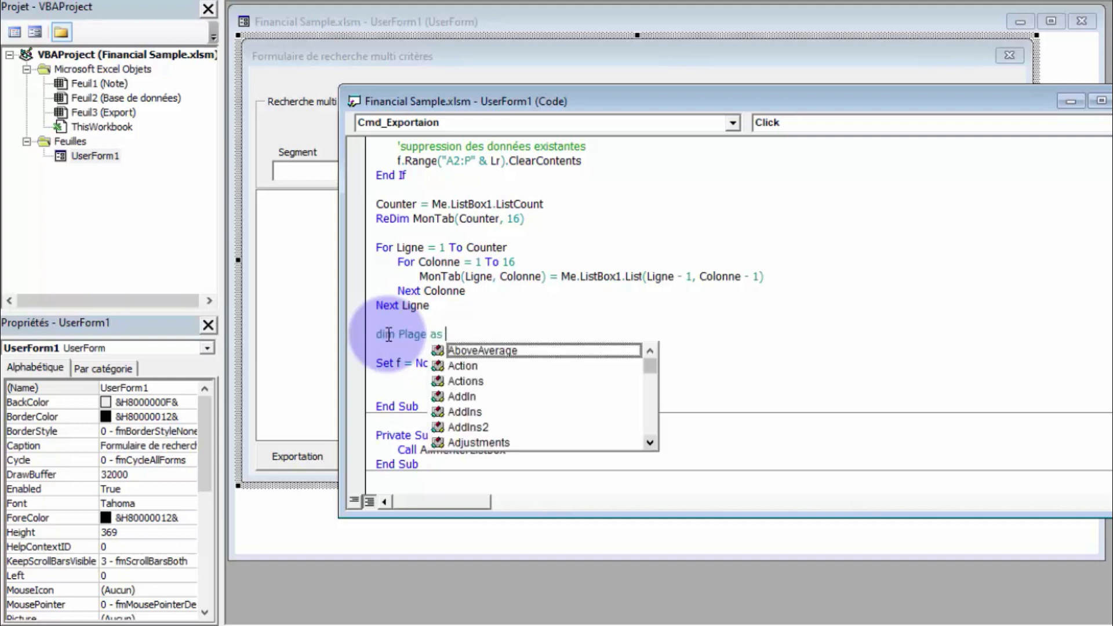
pyautogui.write('ran')
pyautogui.press('Tab')
pyautogui.press('Return')
pyautogui.press('Return')
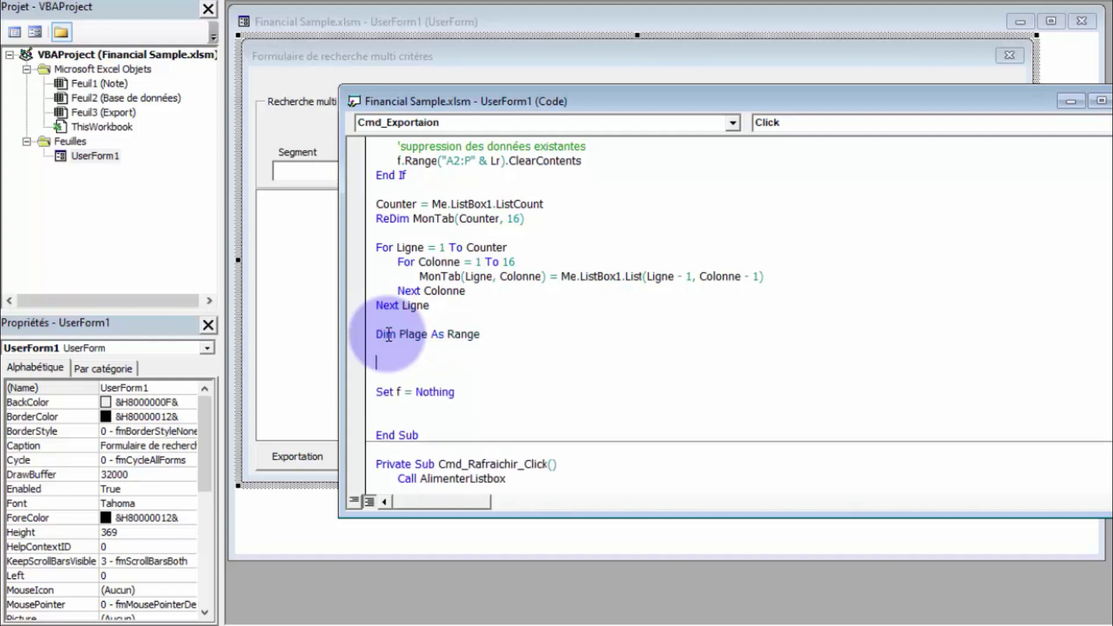
pyautogui.press('Return')
pyautogui.press('Return')
pyautogui.press('Up')
pyautogui.press('Up')
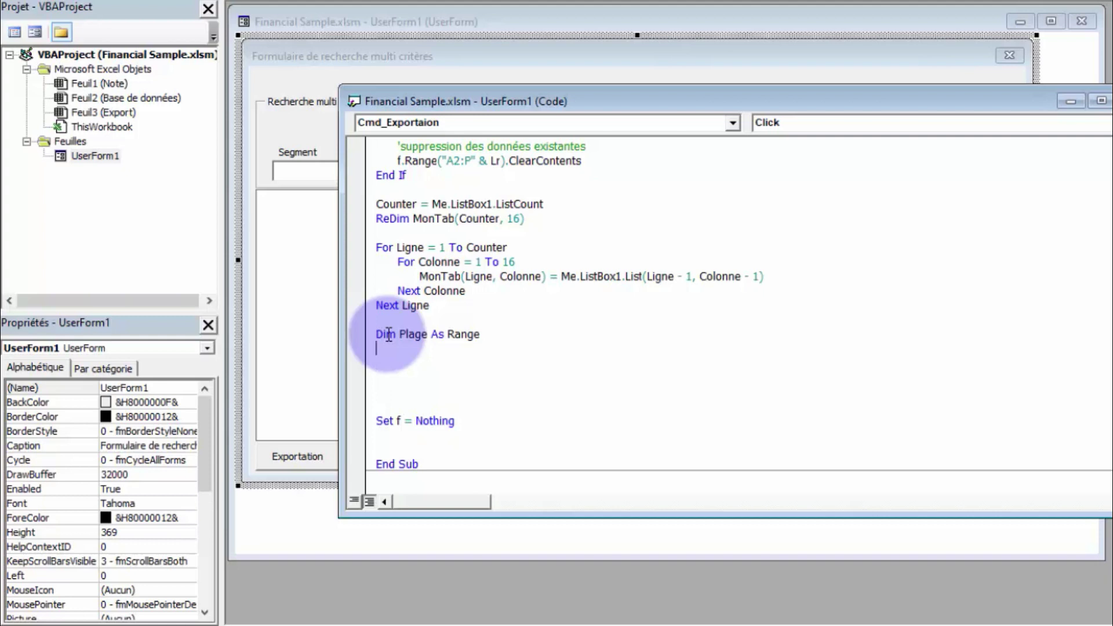
# Step: Add Set Plage = f.Range("A2:P" & Counter + 1) under the declaration
pyautogui.write('set pla')
pyautogui.write('ge=')
pyautogui.write('f.')
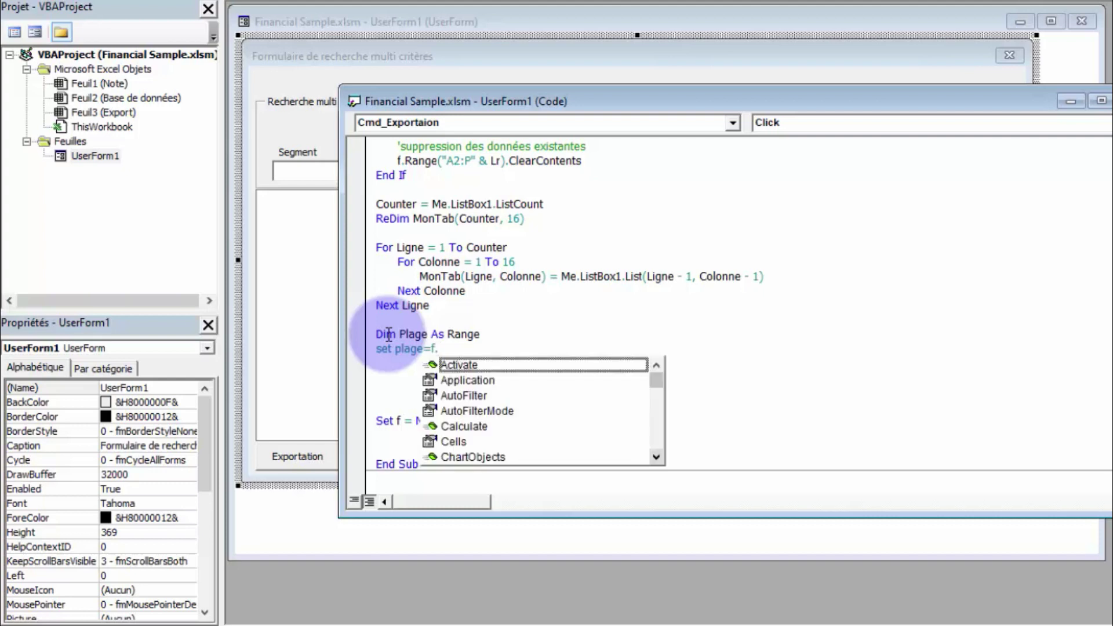
pyautogui.write('ran')
pyautogui.press('Tab')
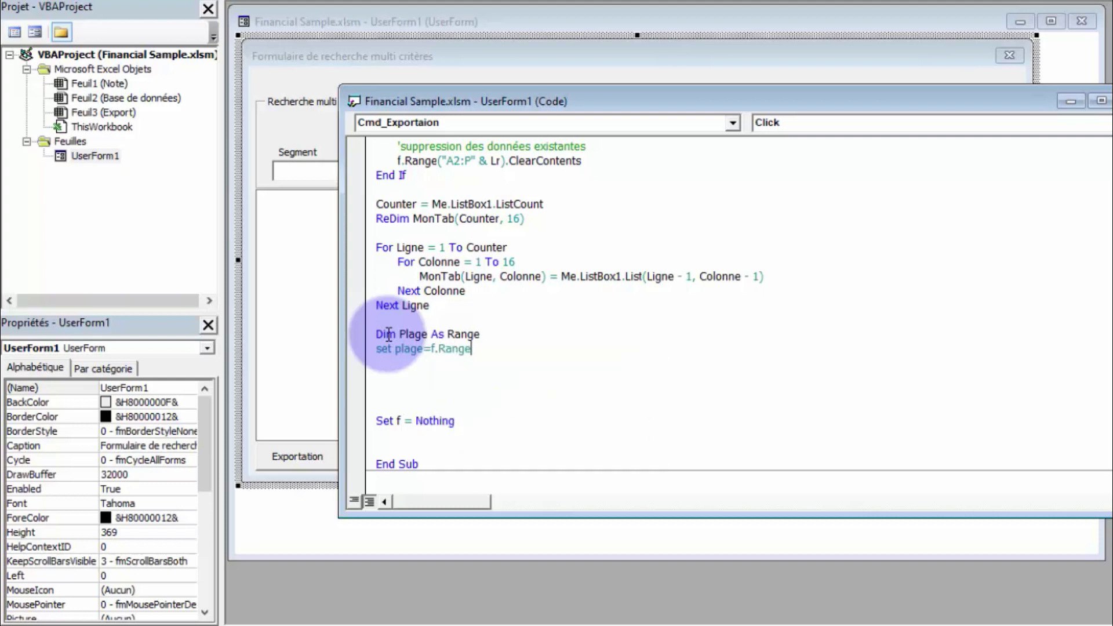
pyautogui.write('("')
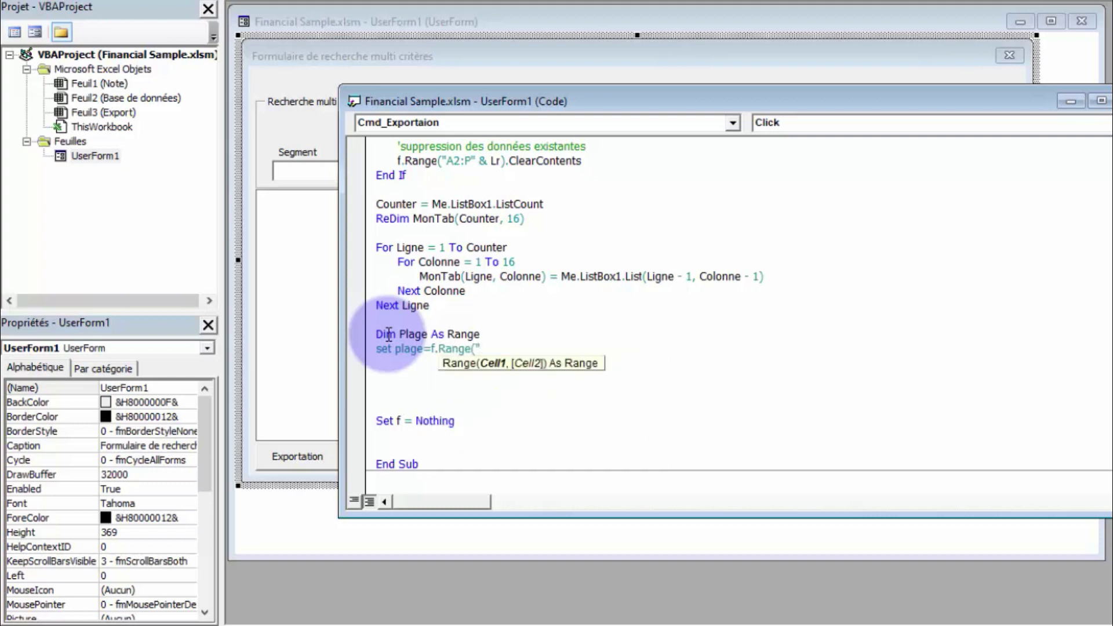
pyautogui.write('A2:')
pyautogui.press('BackSpace')
pyautogui.press('BackSpace')
pyautogui.write('2')
pyautogui.write(':')
pyautogui.write('P"')
pyautogui.write(' & coun')
pyautogui.write('ter')
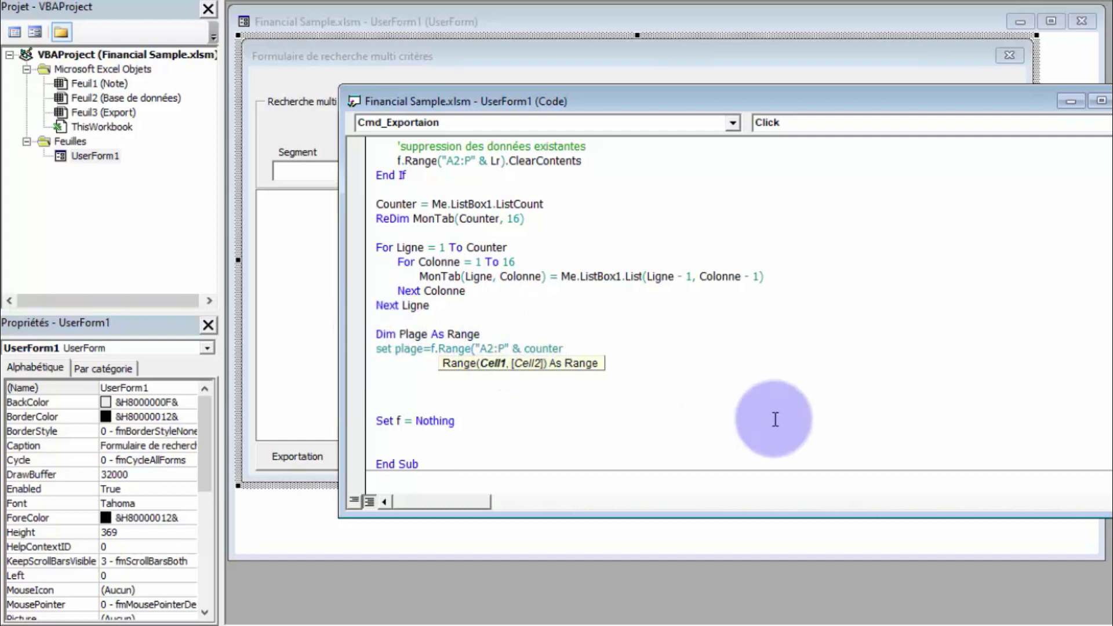
pyautogui.write(' +1')
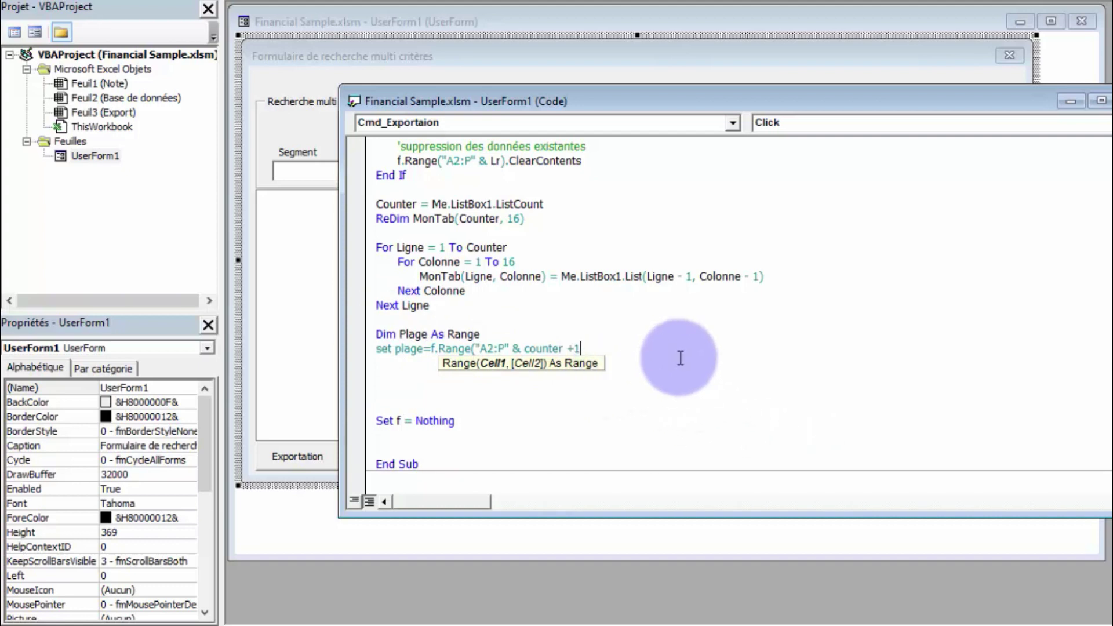
pyautogui.write(')')
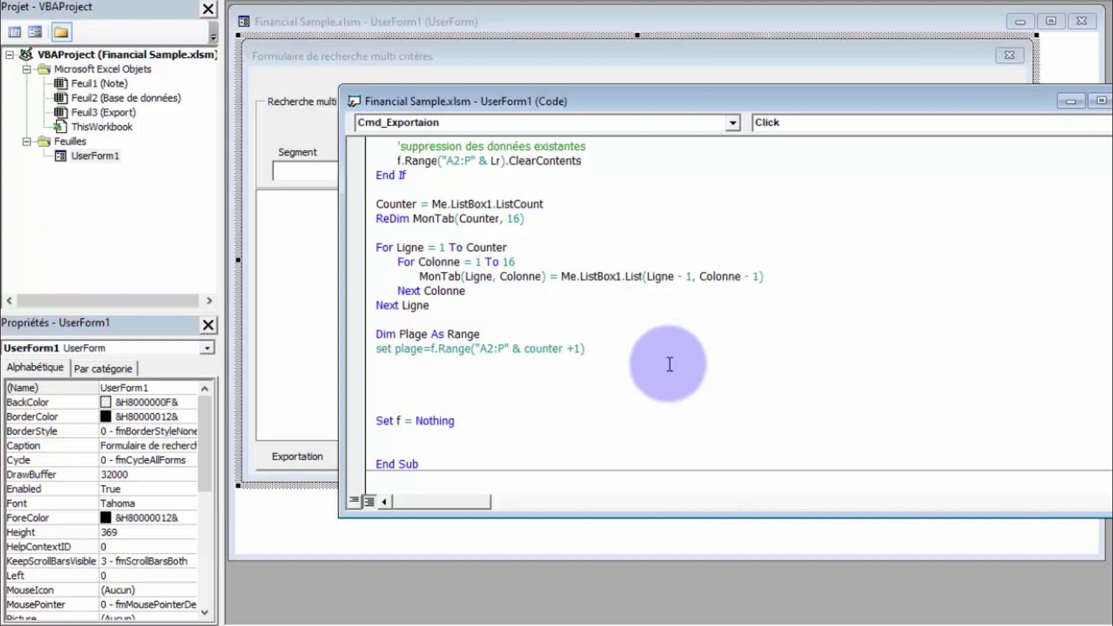
pyautogui.click(629, 381)
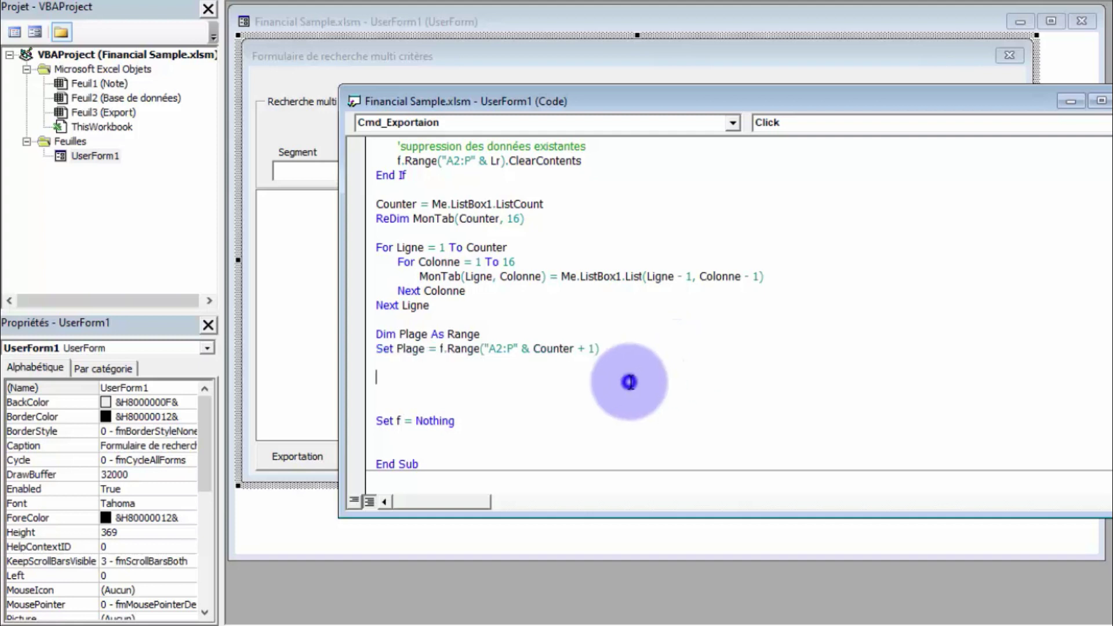
pyautogui.doubleClick(405, 350)
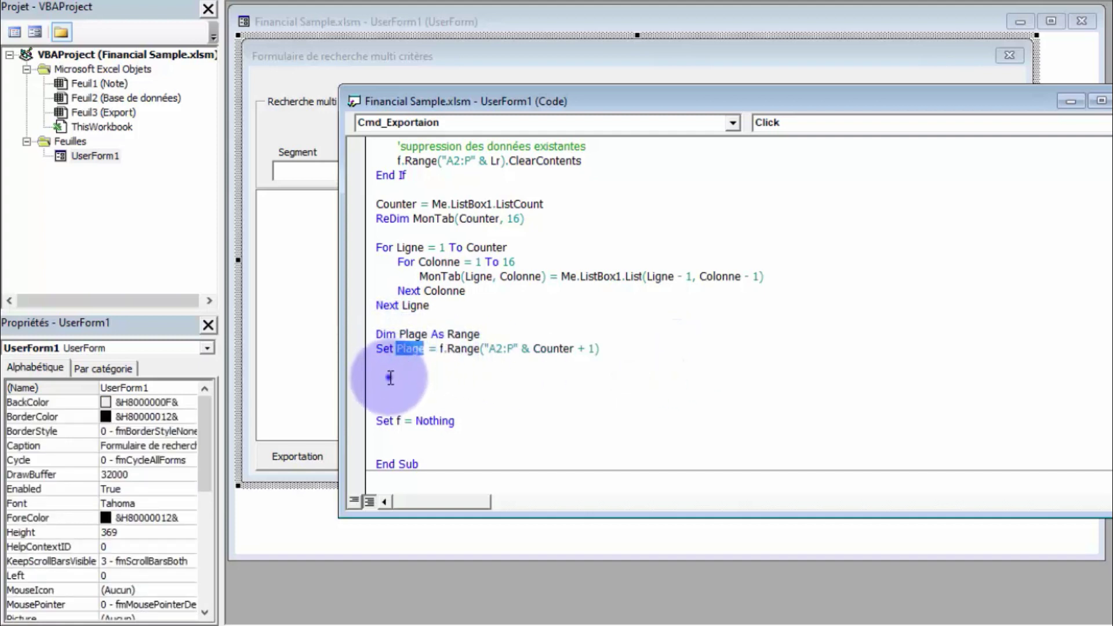
pyautogui.click(391, 377)
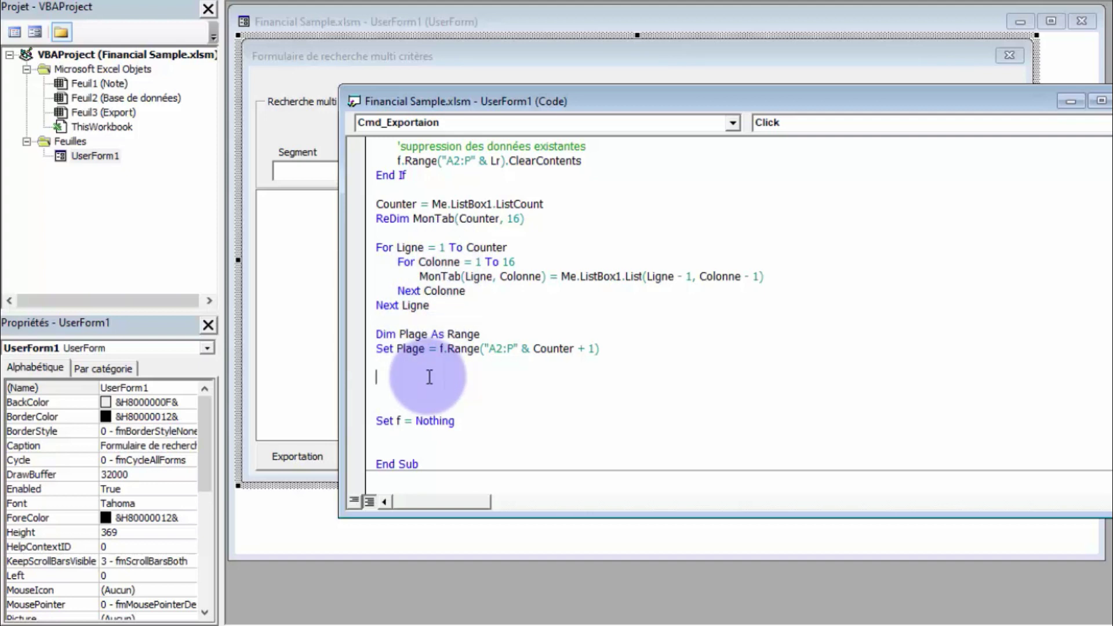
# Step: Write the array to the sheet with Plage = MonTab
pyautogui.write('plage=')
pyautogui.write('tabo')
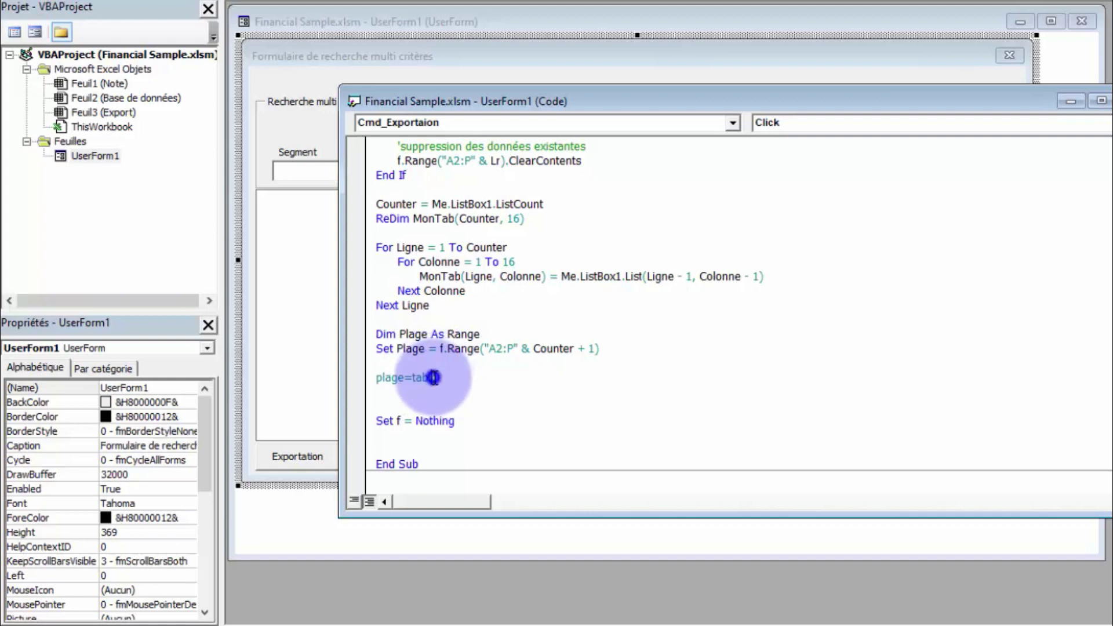
pyautogui.doubleClick(435, 378)
pyautogui.write('monta')
pyautogui.write('b')
pyautogui.press('Return')
pyautogui.press('Return')
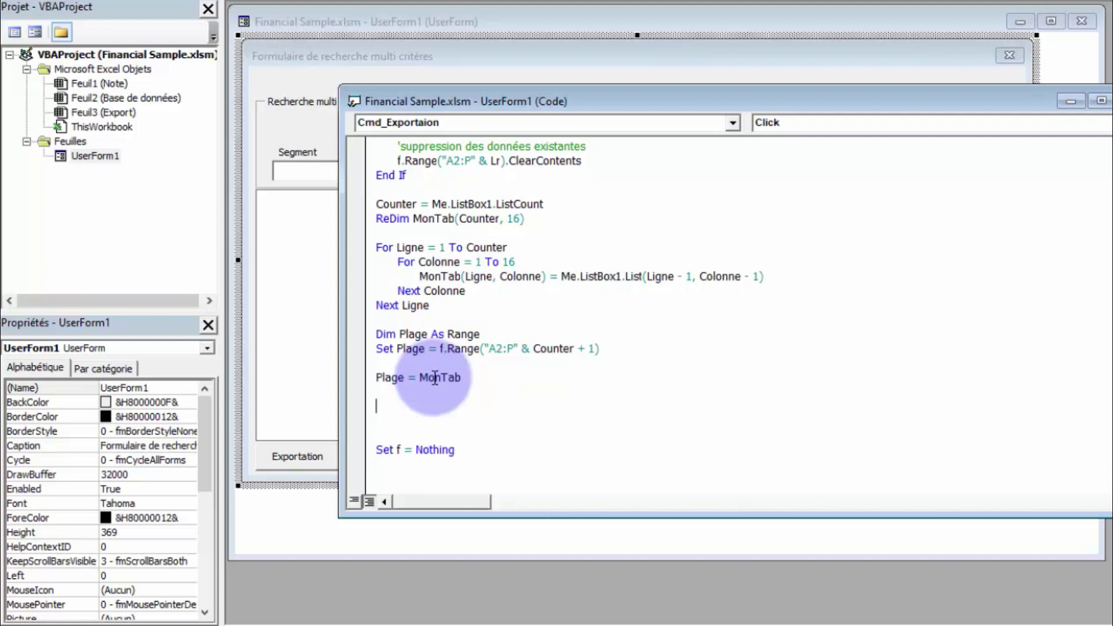
# Step: Add a MsgBox "Transféré !" confirmation line
pyautogui.write('msgb')
pyautogui.write('ox "')
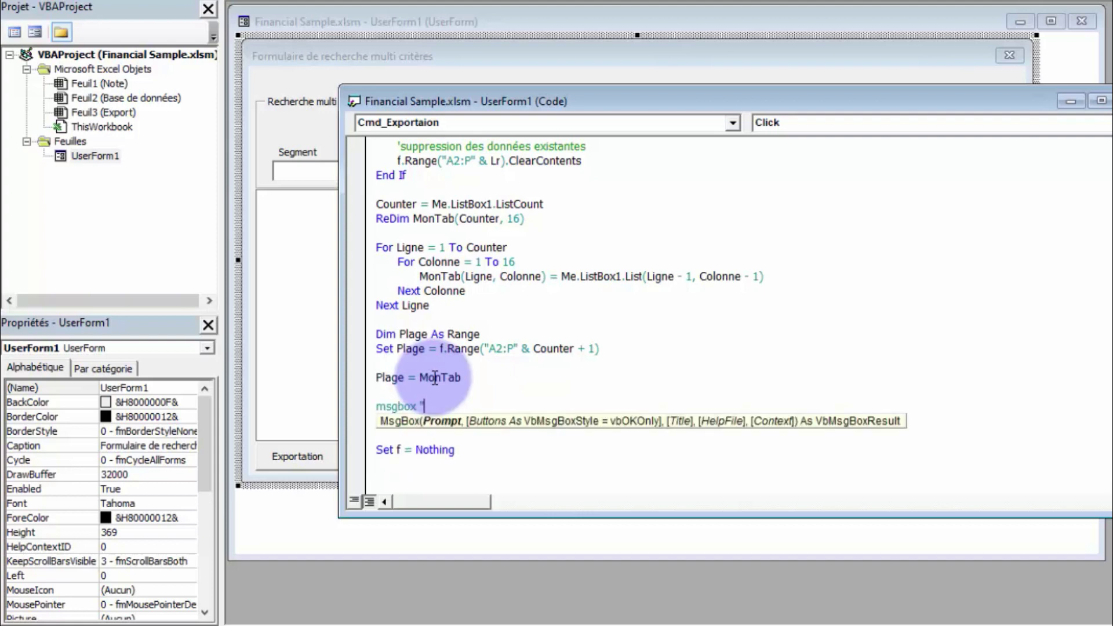
pyautogui.write('Tr')
pyautogui.write('ansféré')
pyautogui.write('s')
pyautogui.write('"')
pyautogui.press('BackSpace')
pyautogui.press('BackSpace')
pyautogui.write('!"')
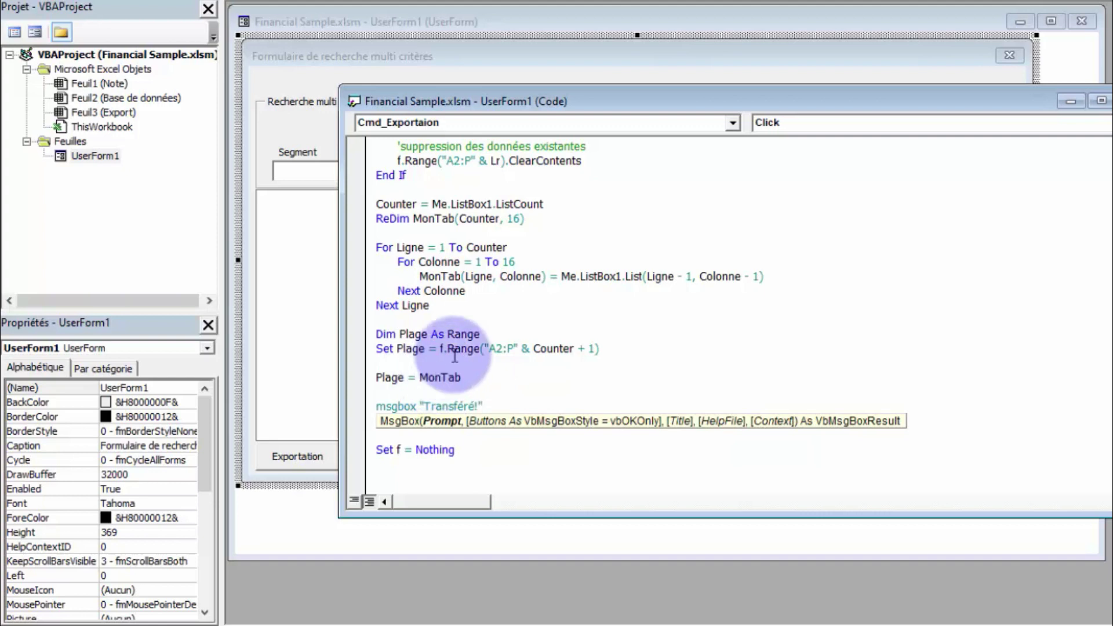
pyautogui.click(472, 397)
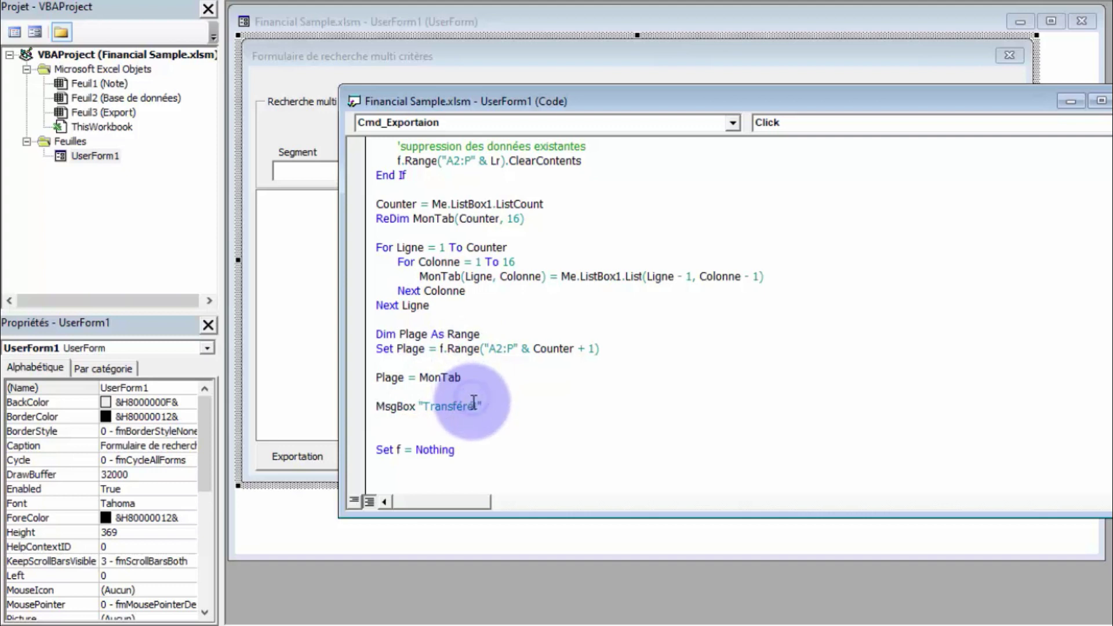
# Step: Release the range with Set Plage = Nothing after Set f = Nothing
pyautogui.click(544, 329)
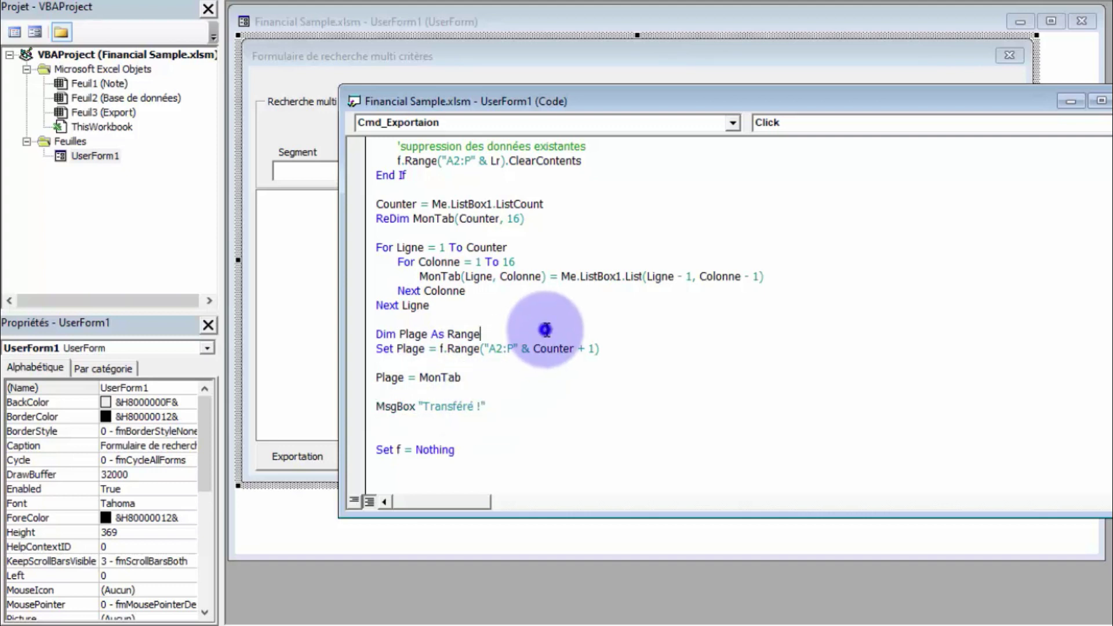
pyautogui.scroll(-3, 545, 329)
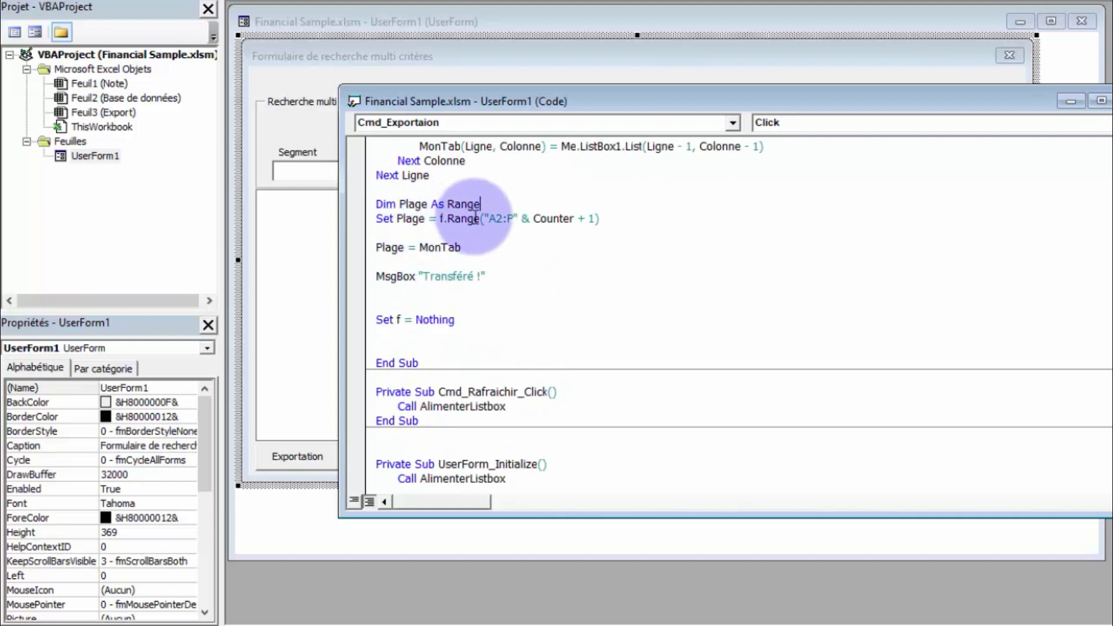
pyautogui.click(399, 335)
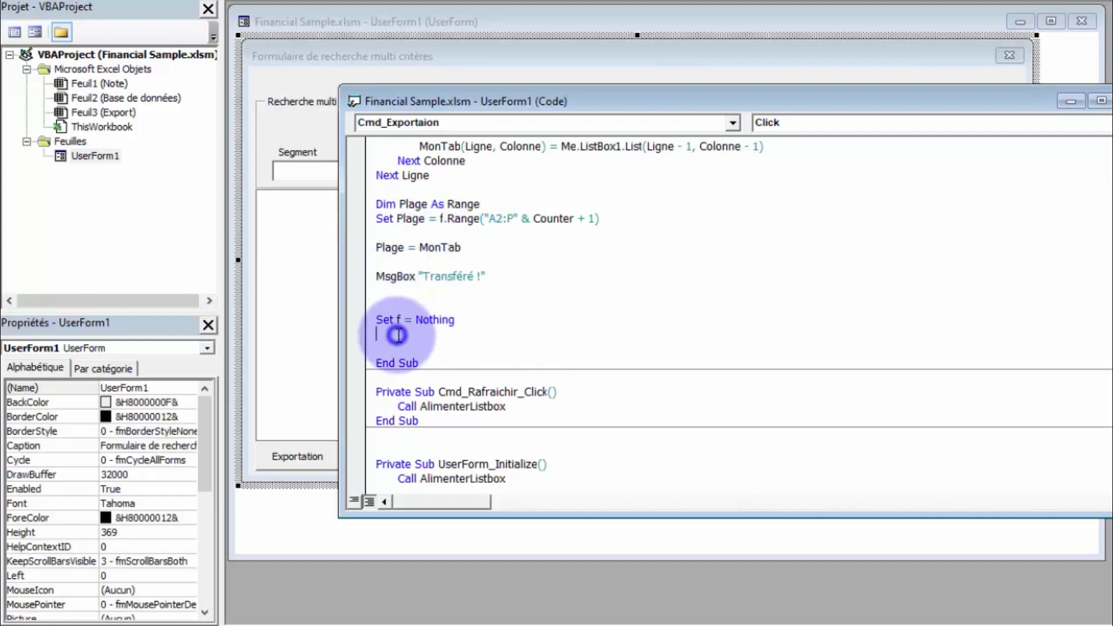
pyautogui.write('szr')
pyautogui.press('BackSpace')
pyautogui.press('BackSpace')
pyautogui.write('et')
pyautogui.write(' plage=n')
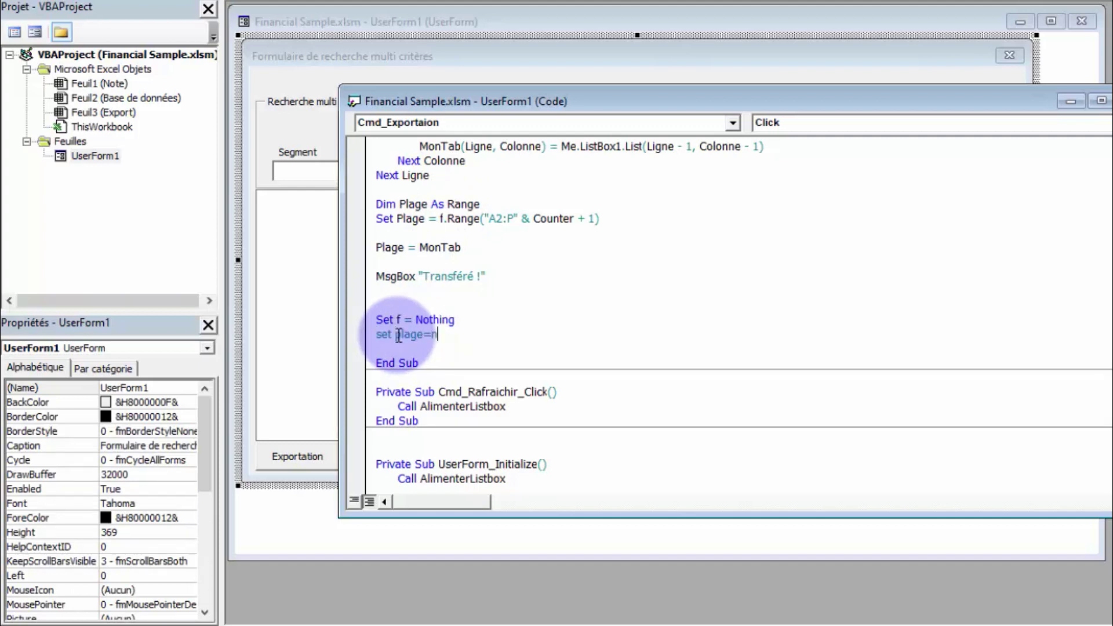
pyautogui.write('othing')
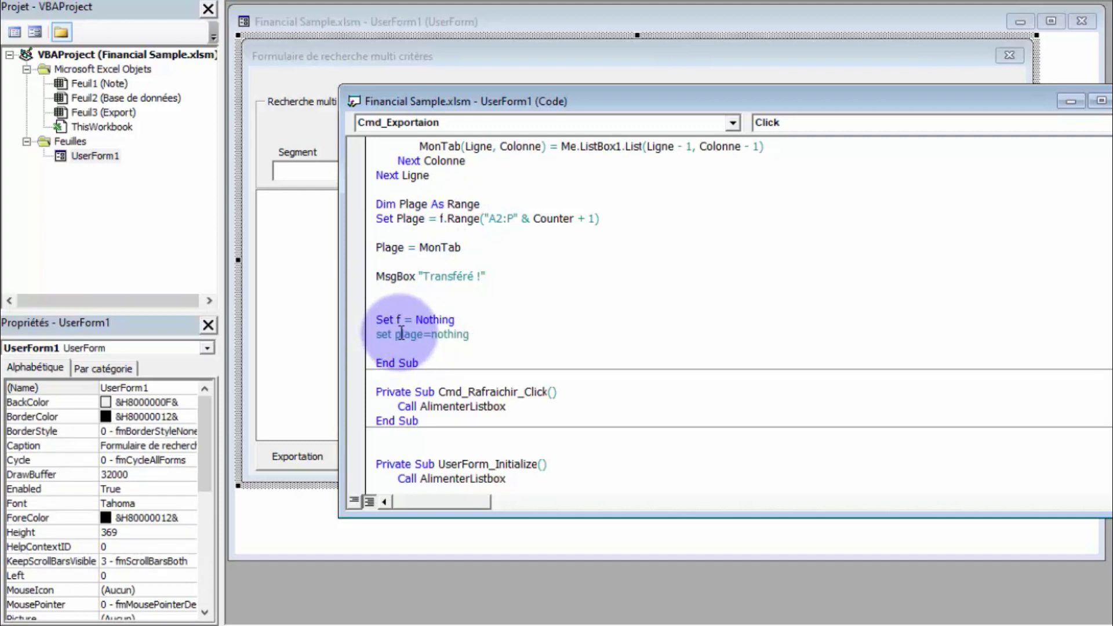
pyautogui.click(418, 276)
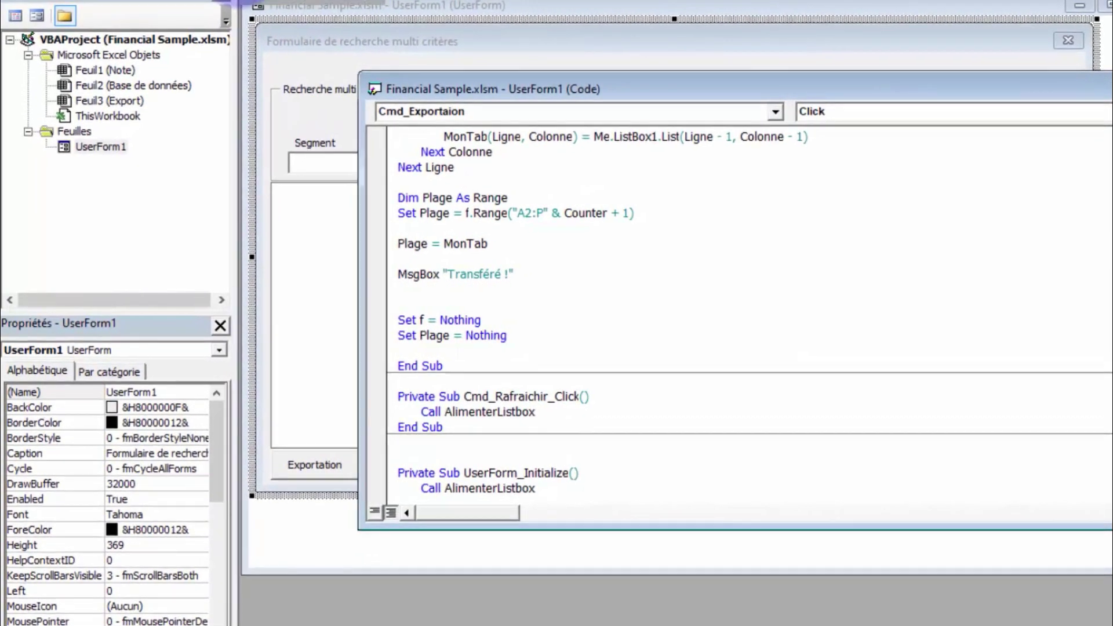
# Step: Run the search form, export its rows, acknowledge the 'Transféré !' message, and close the form
pyautogui.press('F5')
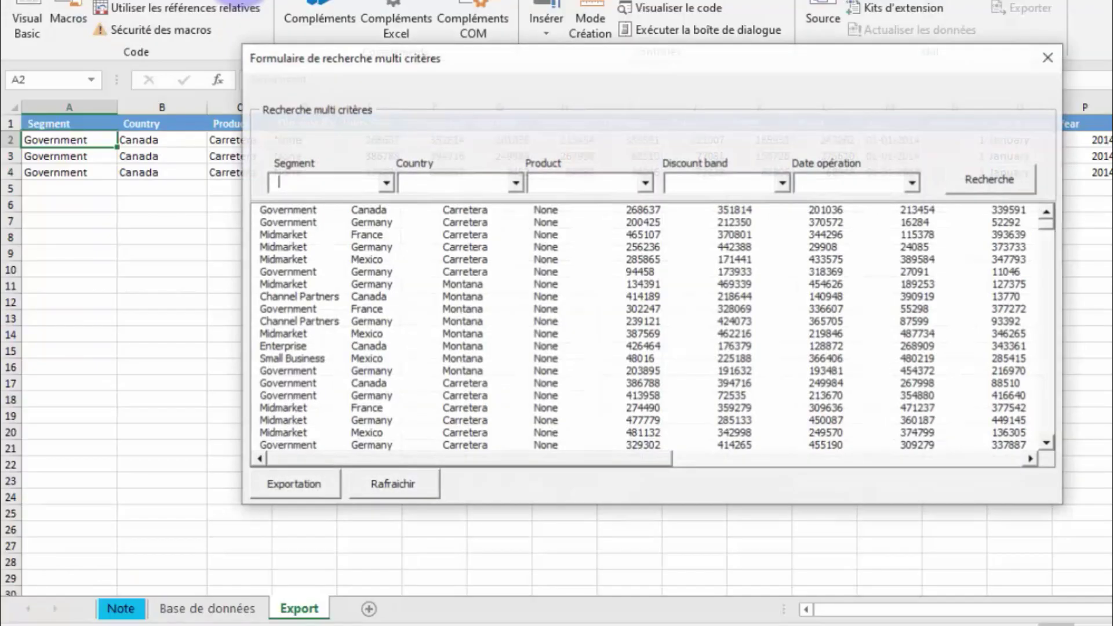
pyautogui.moveTo(440, 61); pyautogui.dragTo(703, 232)
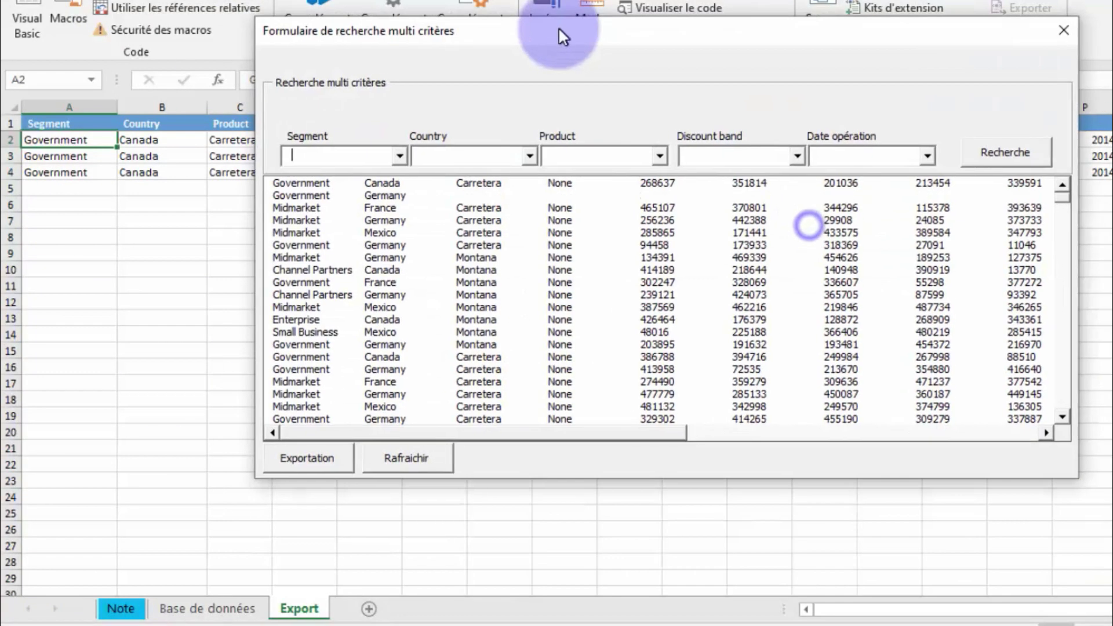
pyautogui.moveTo(801, 220); pyautogui.dragTo(553, 53)
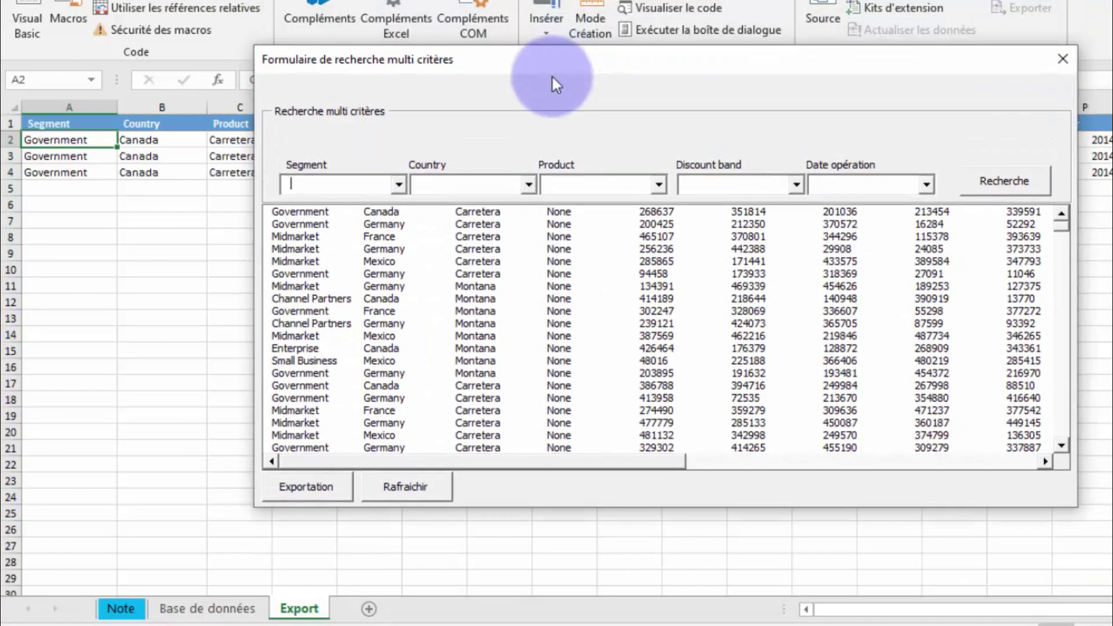
pyautogui.click(323, 482)
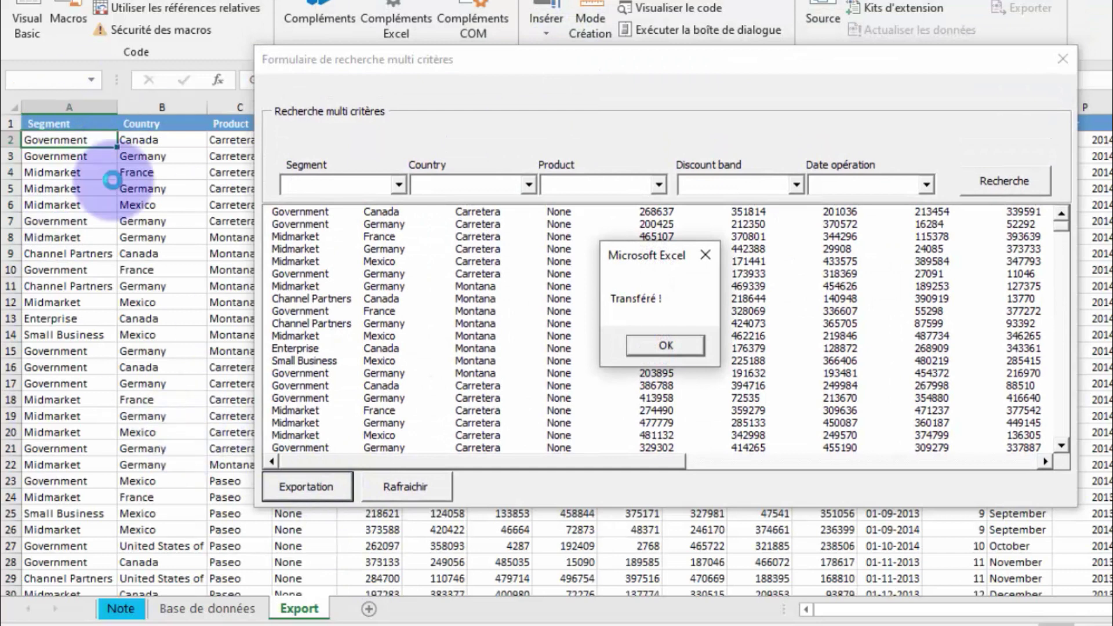
pyautogui.click(683, 346)
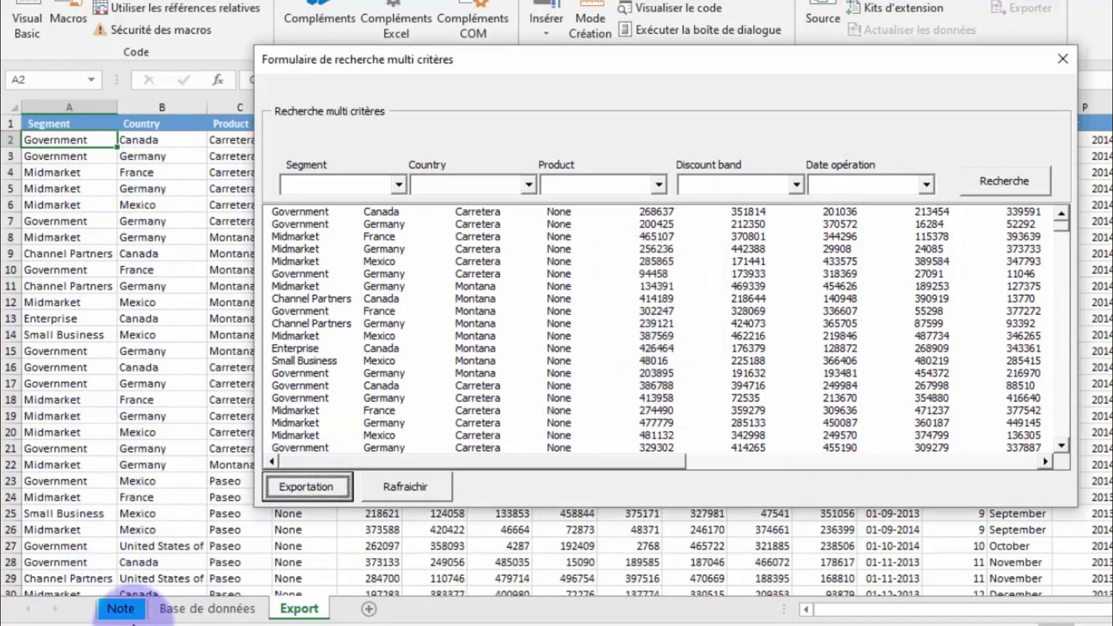
pyautogui.click(1061, 58)
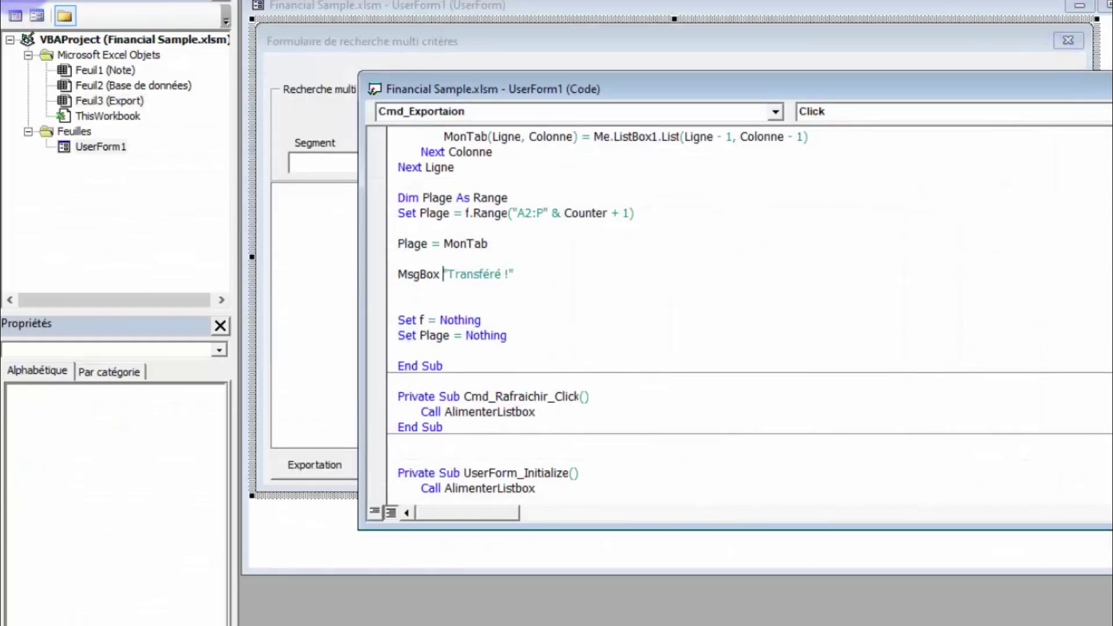
# Step: On the Export sheet, jump down the Segment column to verify the data reaches row 701
pyautogui.hotkey('alt', 'F11')
pyautogui.scroll(-4, 418, 415)
pyautogui.scroll(-1, 418, 416)
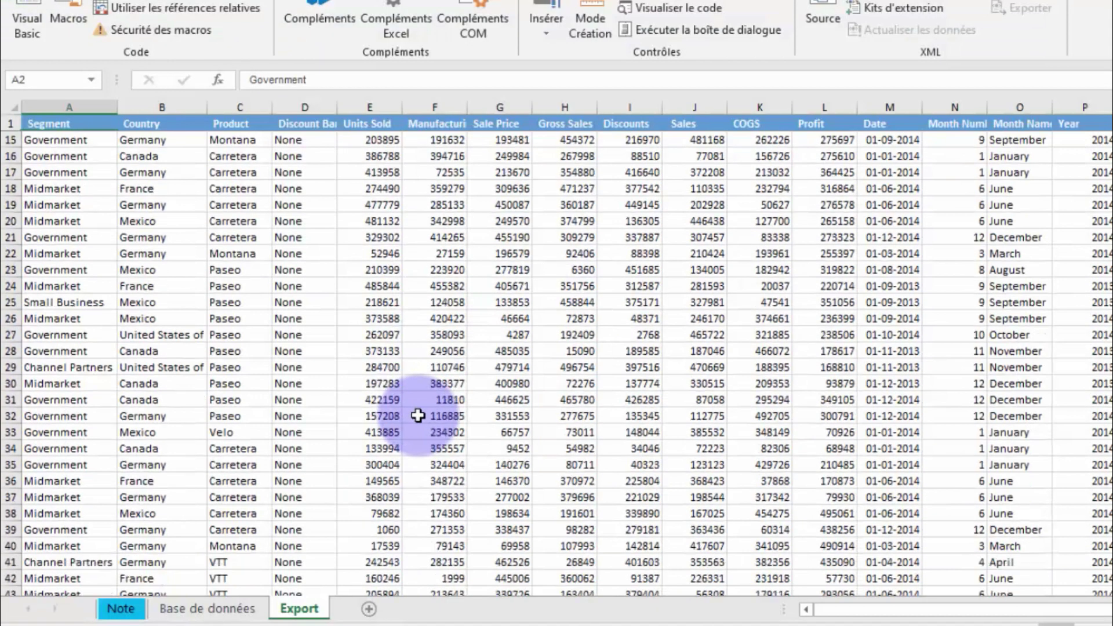
pyautogui.scroll(-3, 418, 416)
pyautogui.scroll(-4, 418, 416)
pyautogui.scroll(-11, 417, 416)
pyautogui.scroll(-7, 211, 459)
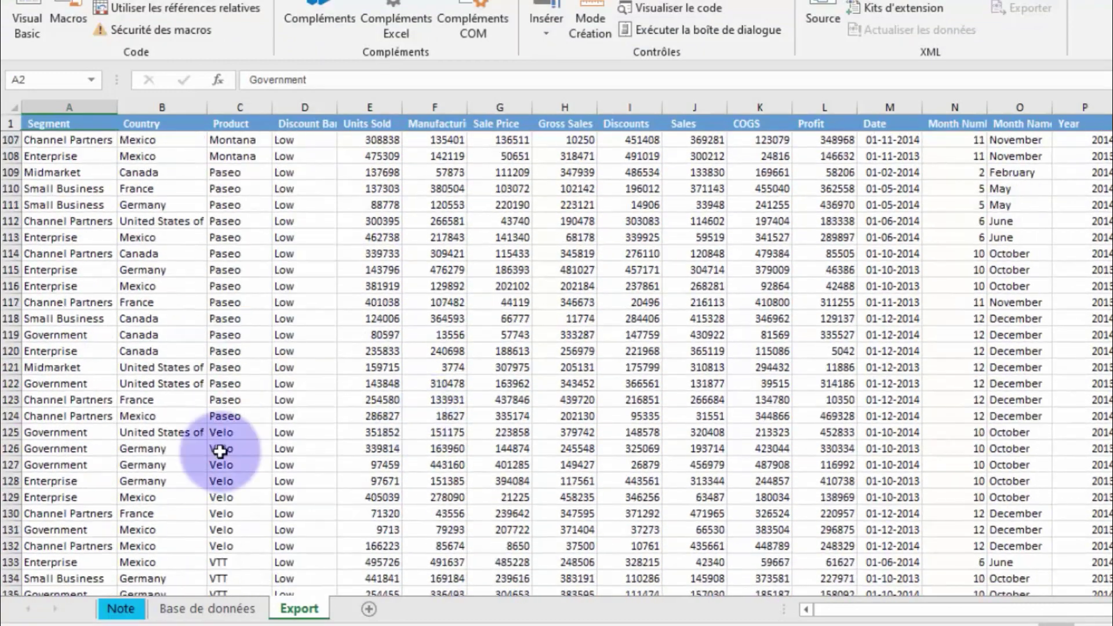
pyautogui.scroll(-6, 115, 470)
pyautogui.click(45, 480)
pyautogui.hotkey('ctrl', 'Down')
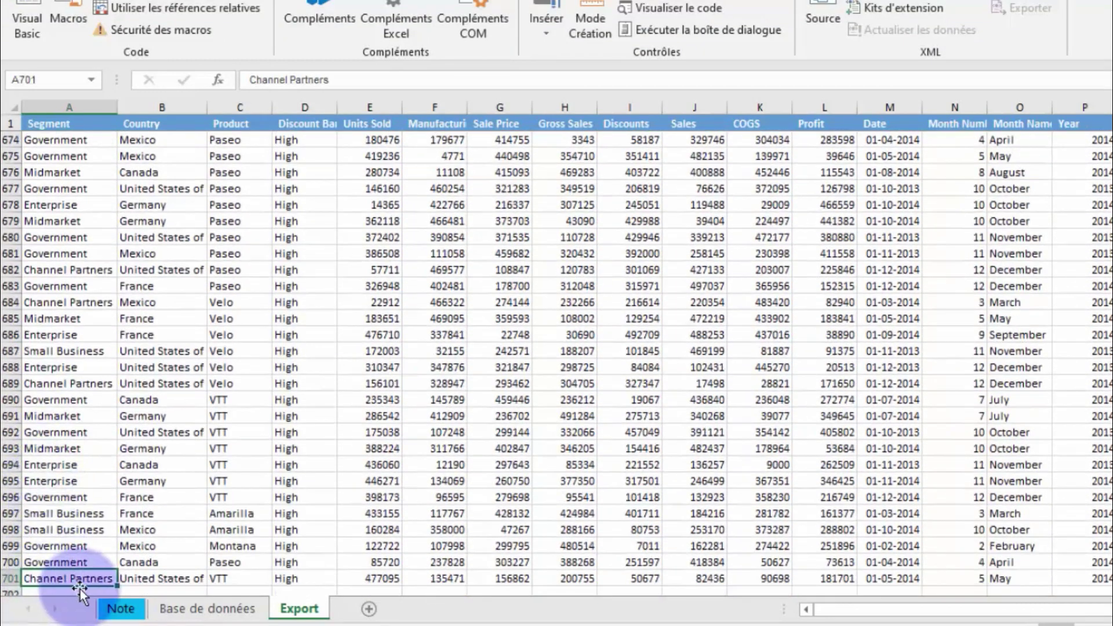